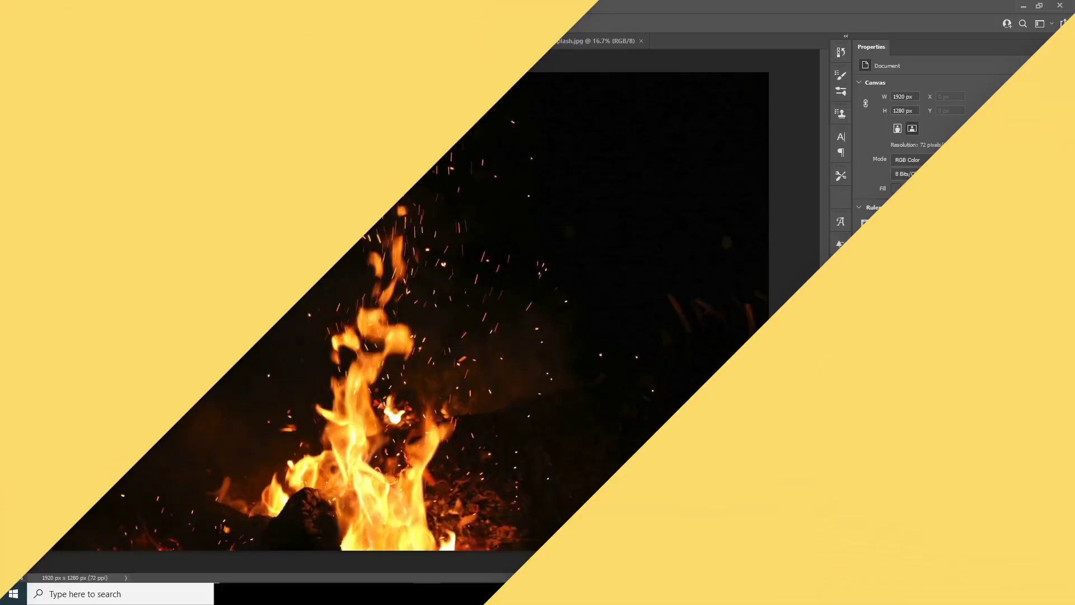
# Step: Create a new 11 x 11 inch document at 300 pixels/inch in 16-bit RGB Color with a white background
pyautogui.click(90, 43)
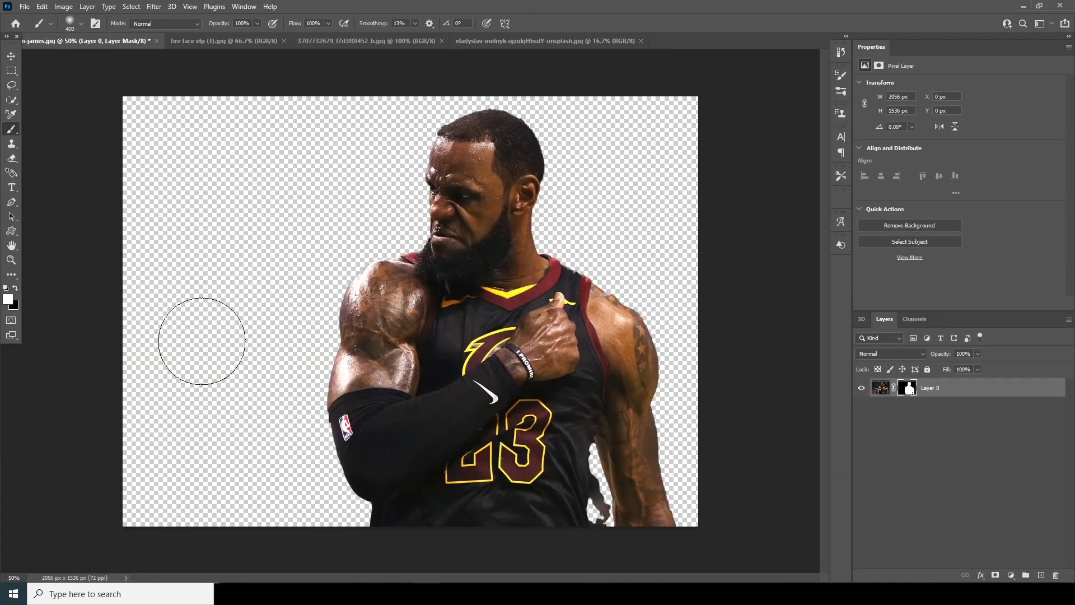
pyautogui.click(24, 7)
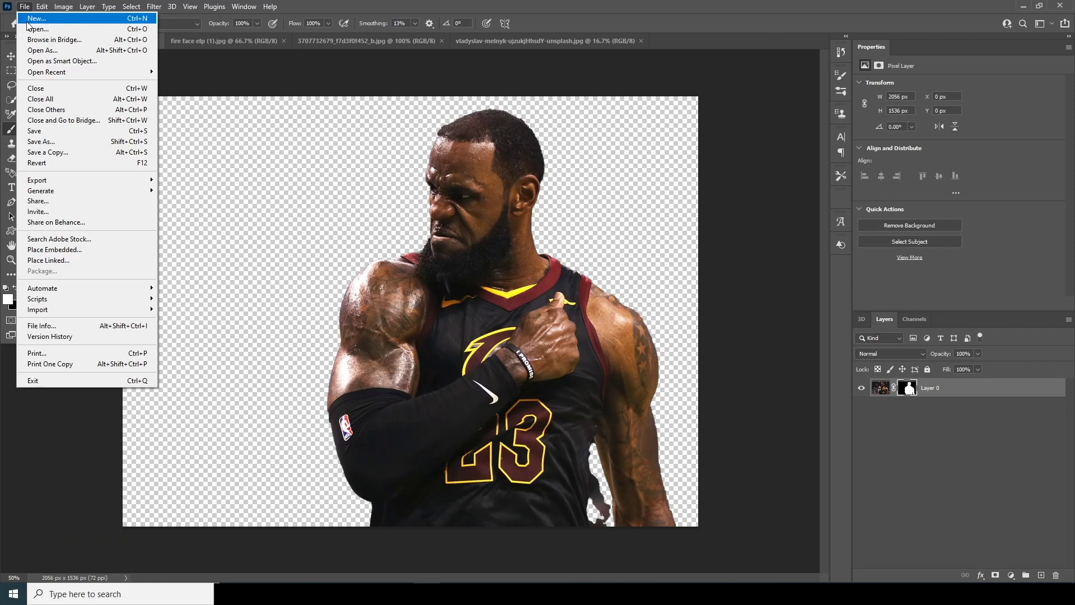
pyautogui.click(27, 21)
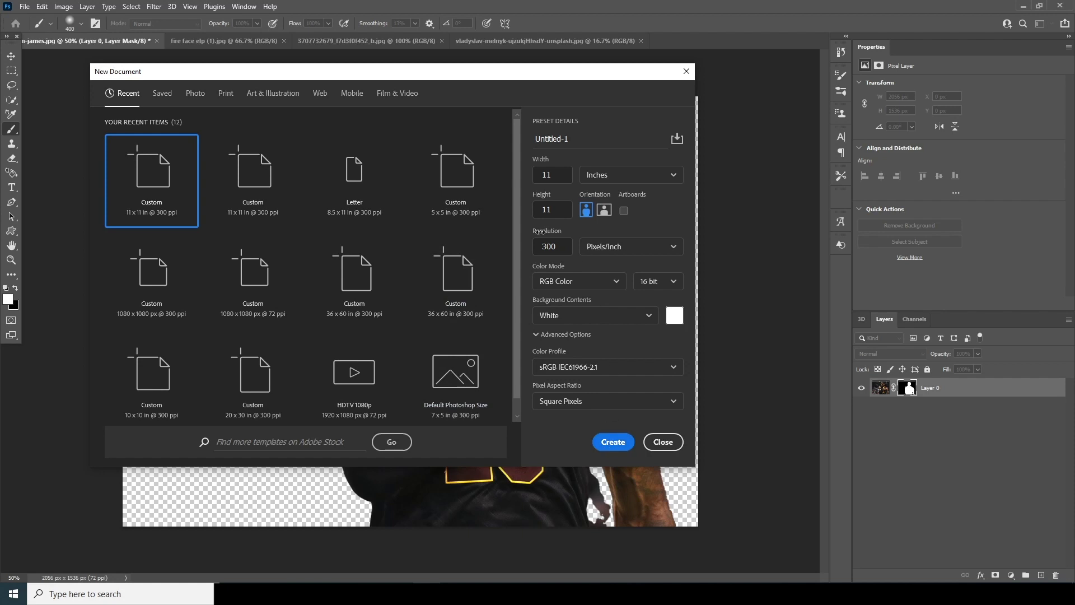
pyautogui.click(604, 443)
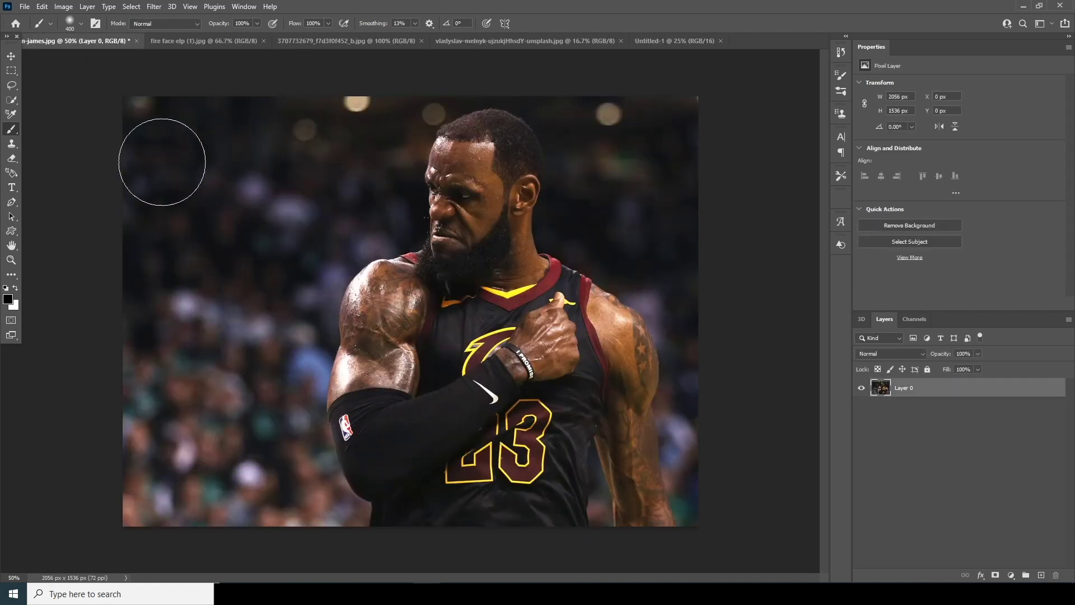
# Step: Select the basketball player in the photo and subtract the background gap between his torso and hanging arm with the Quick Selection Tool
pyautogui.click(131, 7)
pyautogui.click(131, 139)
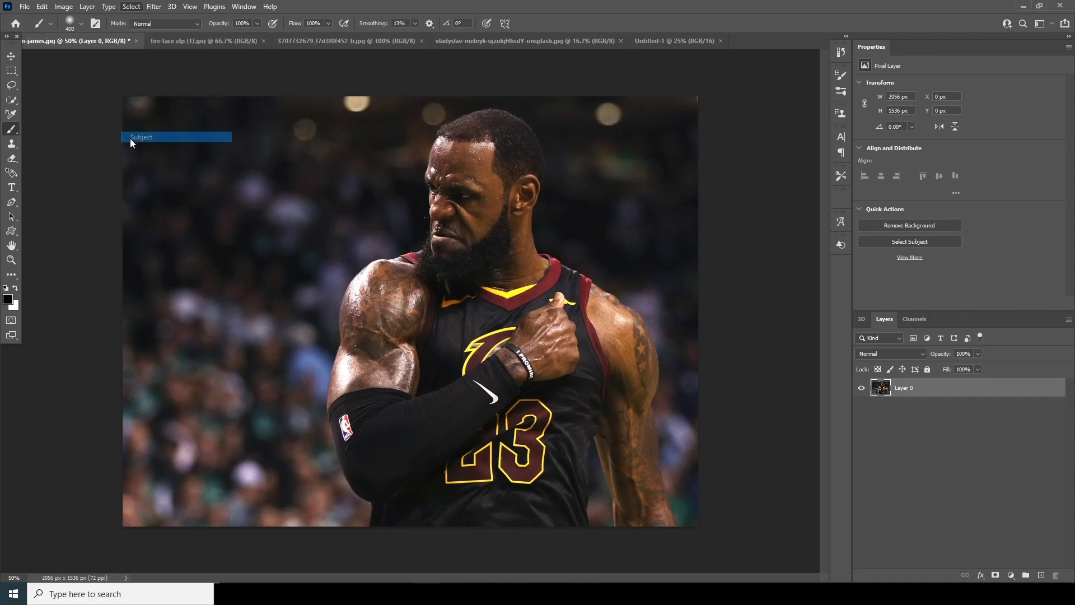
pyautogui.click(11, 101)
pyautogui.rightClick(10, 104)
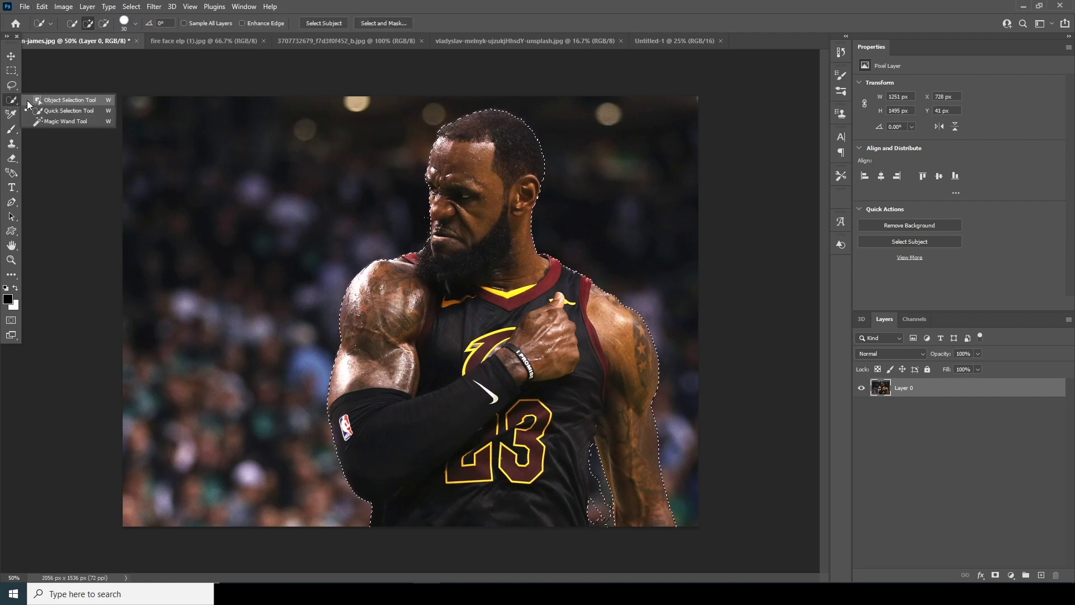
pyautogui.click(45, 112)
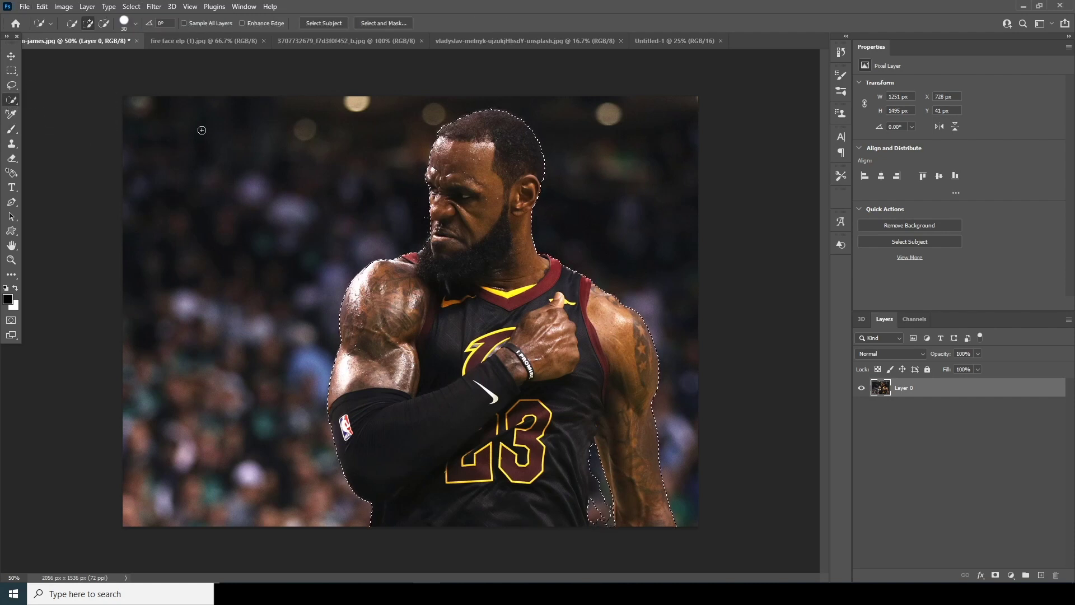
pyautogui.click(103, 23)
pyautogui.moveTo(593, 525)
pyautogui.mouseDown()
pyautogui.moveTo(604, 518)
pyautogui.moveTo(593, 473)
pyautogui.mouseUp()
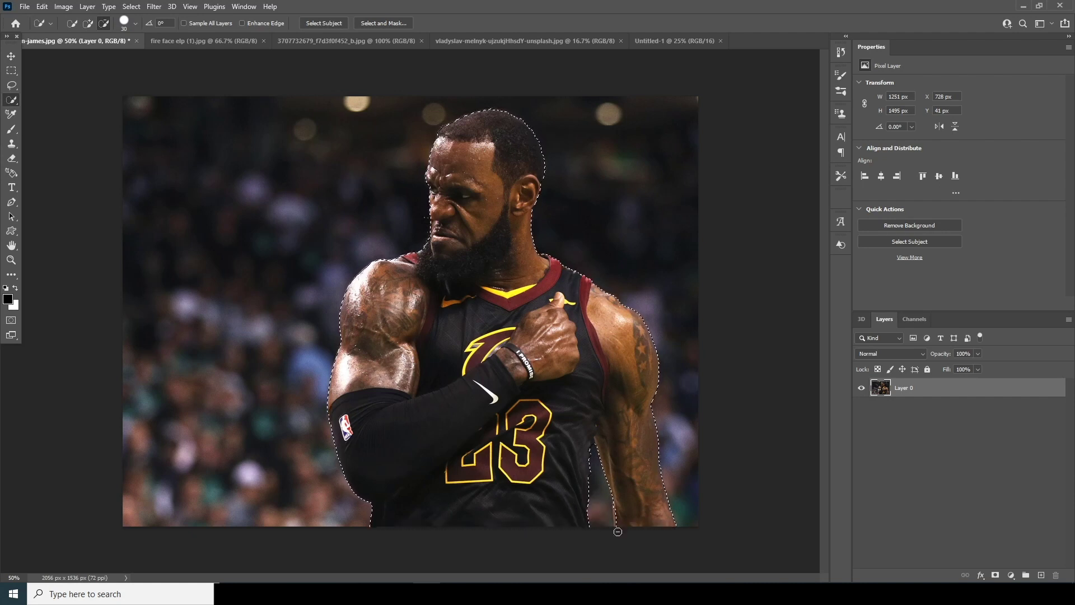
# Step: Mask out the photo's background from the selection and copy the cut-out player into the Untitled-1 document, accepting the depth difference
pyautogui.click(996, 576)
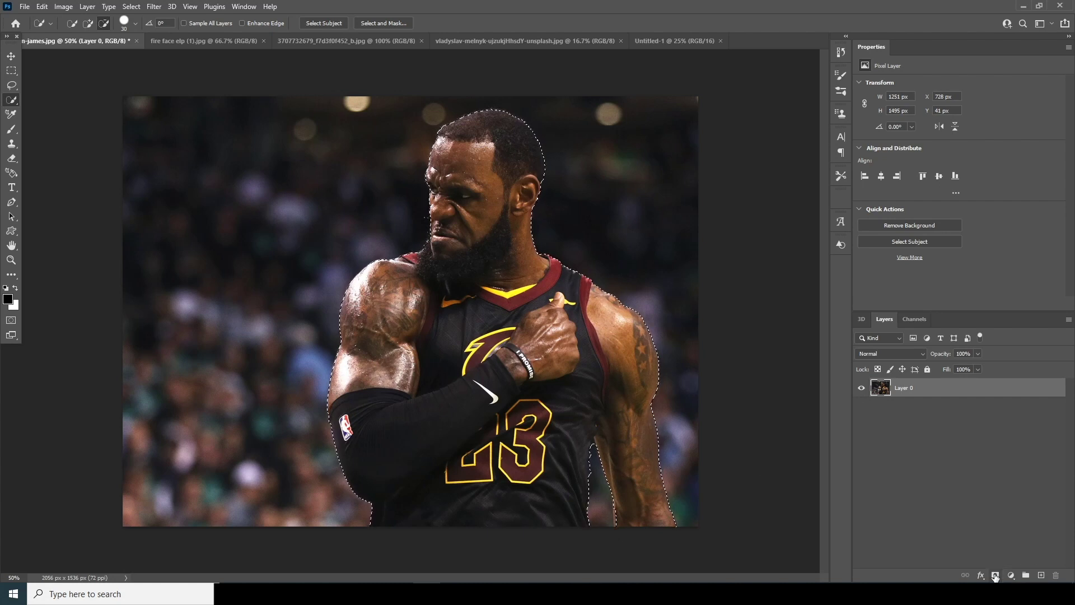
pyautogui.click(11, 56)
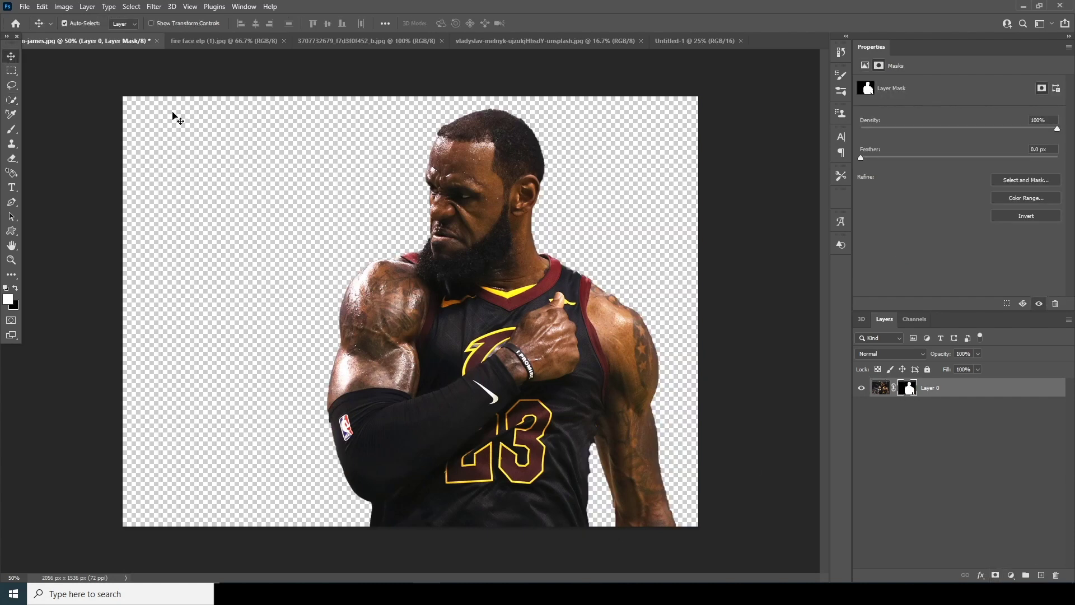
pyautogui.moveTo(446, 157); pyautogui.dragTo(441, 285)
pyautogui.click(525, 227)
# Step: Convert the player layer to a smart object and scale it to about 2600 x 3108 px, reaching the canvas's lower edge
pyautogui.rightClick(940, 396)
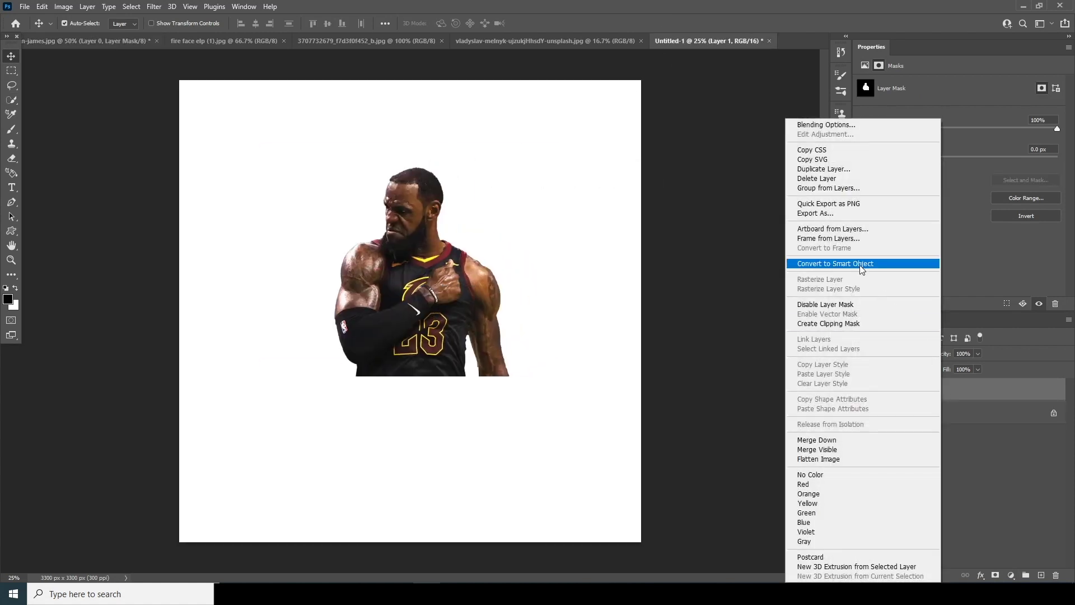
pyautogui.click(823, 264)
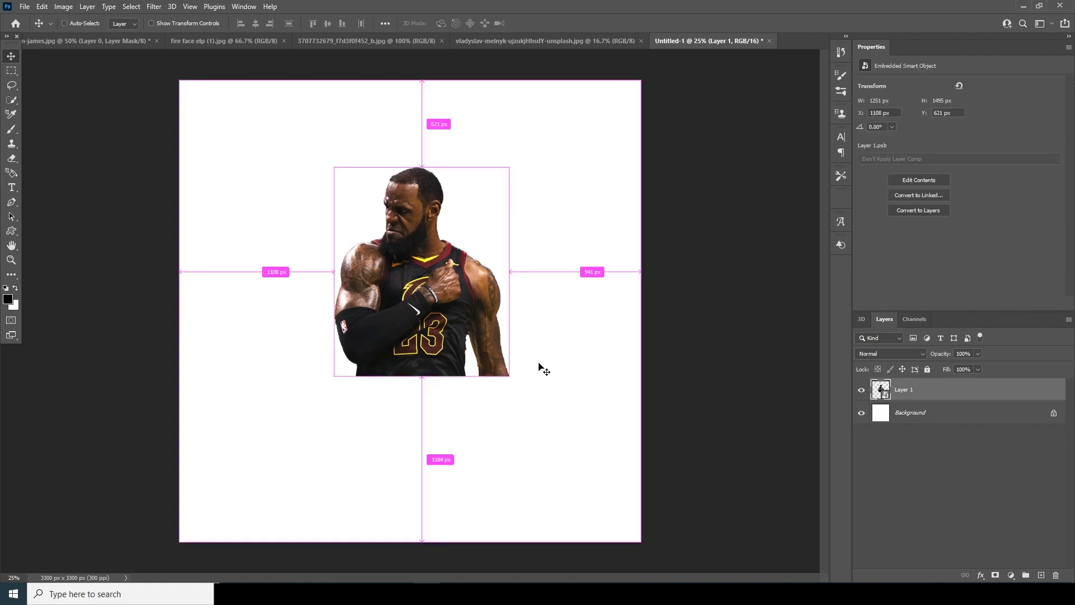
pyautogui.hotkey('ctrl', 't')
pyautogui.moveTo(509, 376); pyautogui.dragTo(628, 476)
pyautogui.moveTo(473, 379); pyautogui.dragTo(474, 437)
pyautogui.press('Return')
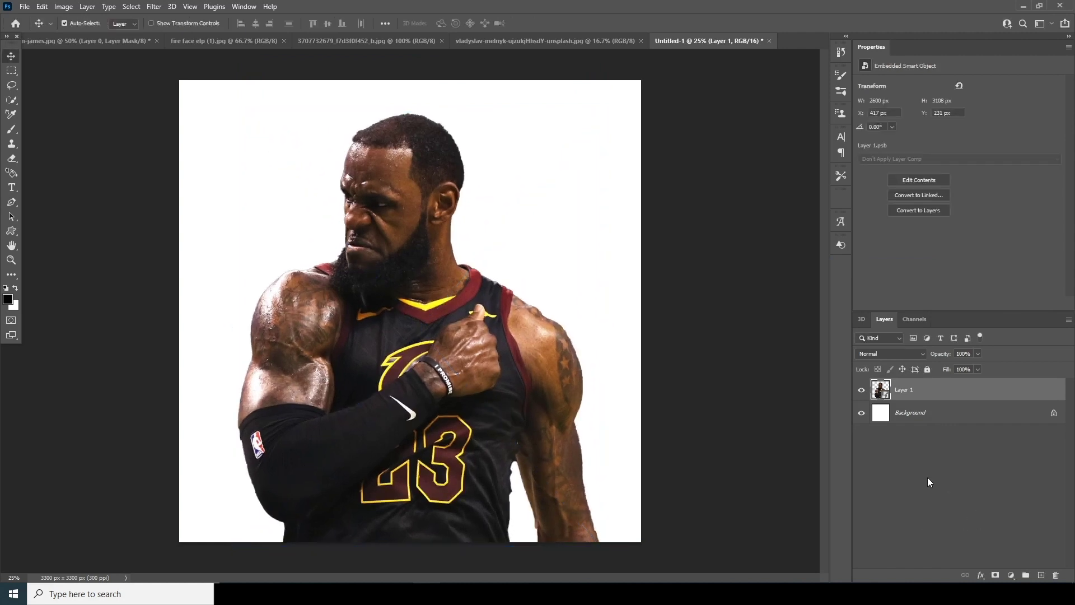
# Step: Add a Solid Color fill layer in dark gray #1c1c1c between the Background and the player layer
pyautogui.click(930, 413)
pyautogui.click(1014, 577)
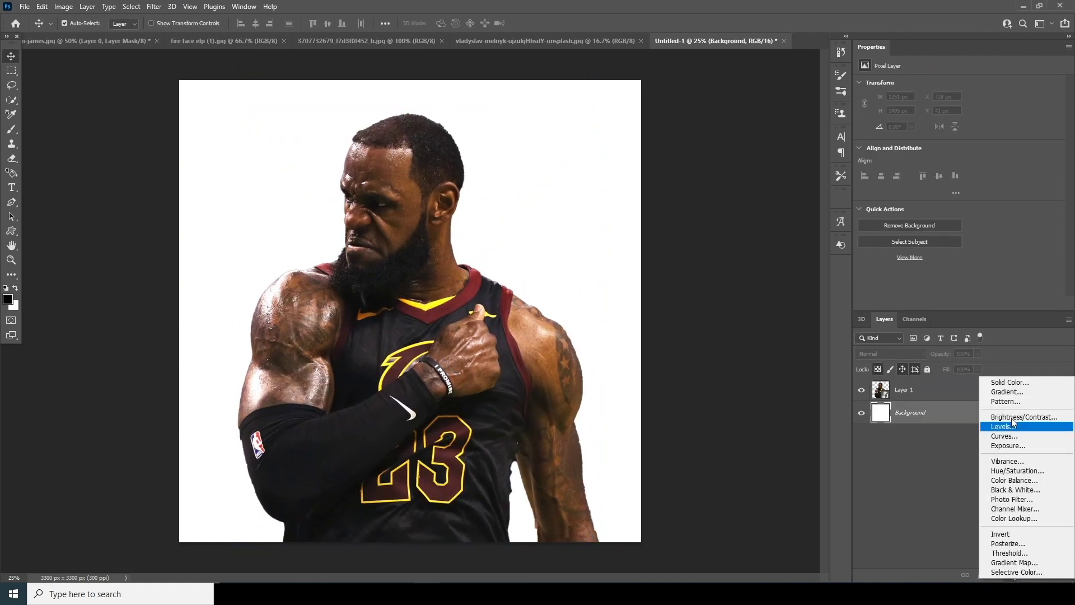
pyautogui.click(1008, 382)
pyautogui.click(617, 403)
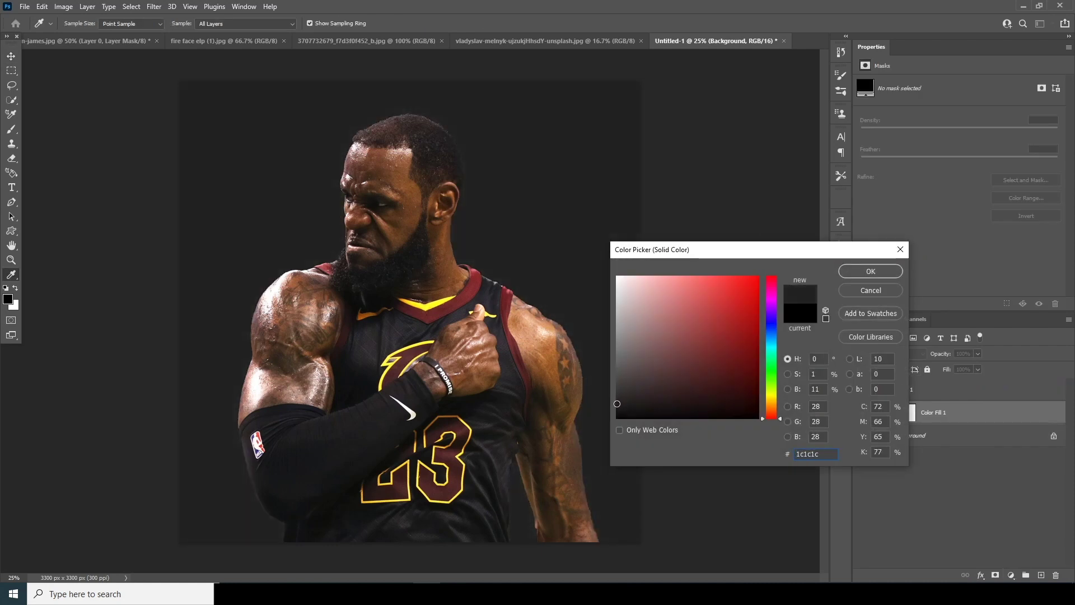
pyautogui.click(870, 271)
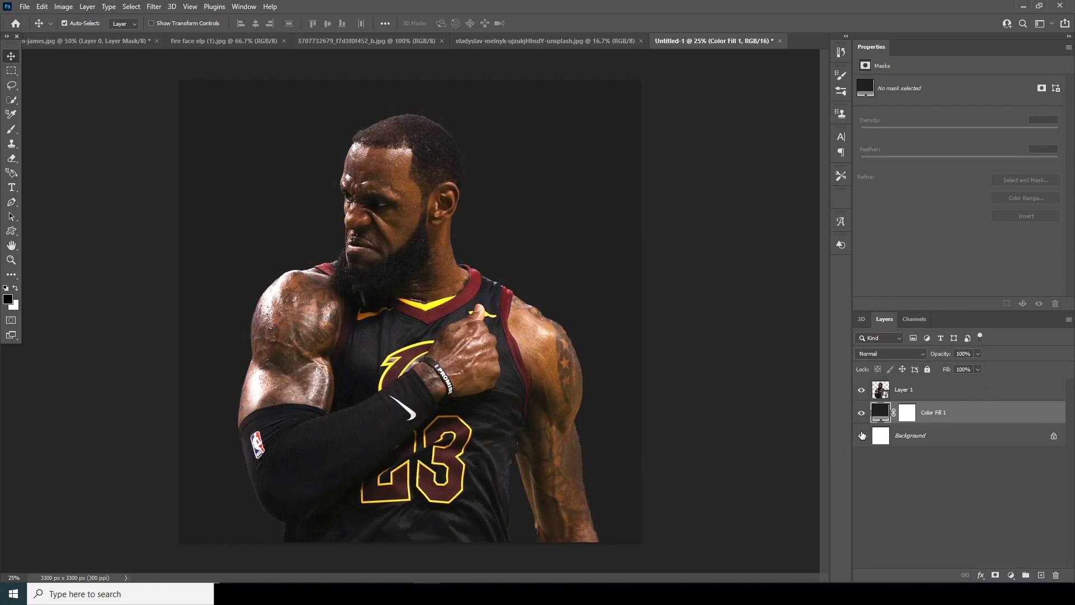
# Step: Start the Camera Raw Filter on the player layer and set Highlights to -81 and Shadows to +49
pyautogui.click(893, 390)
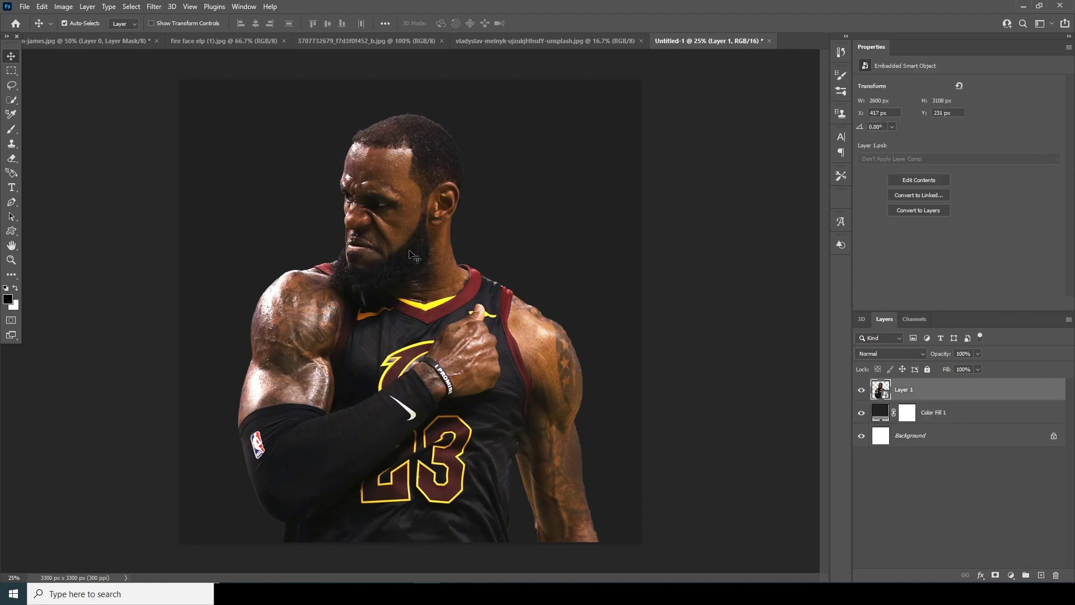
pyautogui.click(153, 7)
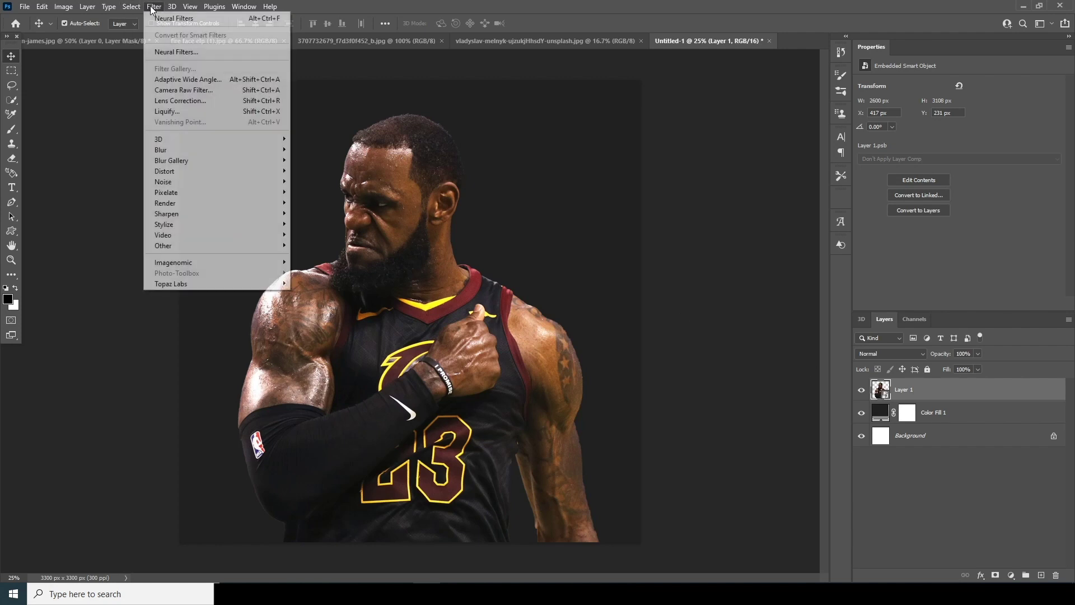
pyautogui.click(184, 91)
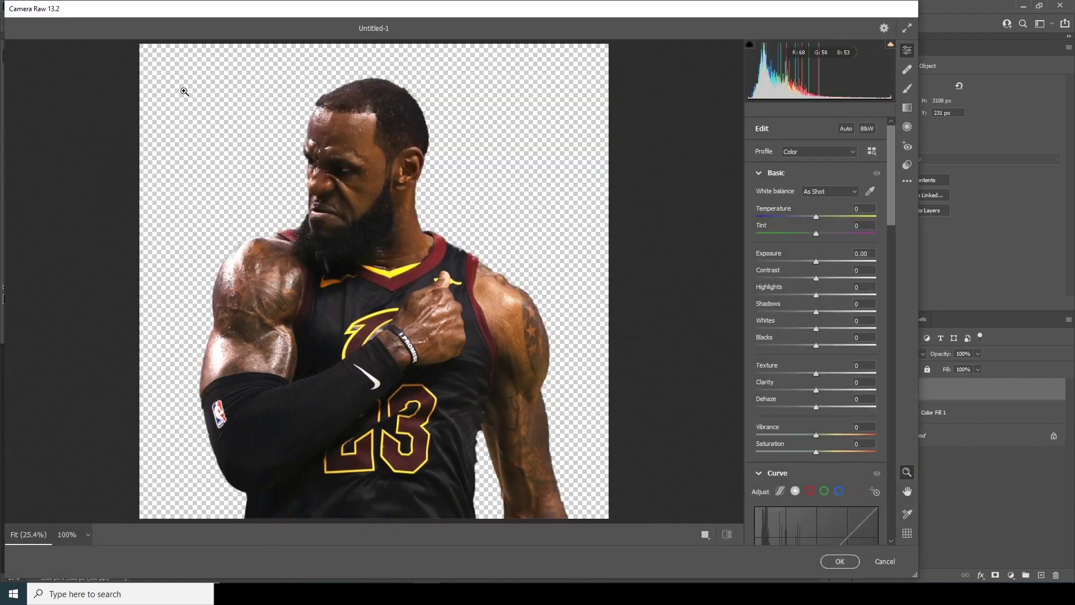
pyautogui.click(768, 295)
pyautogui.click(845, 312)
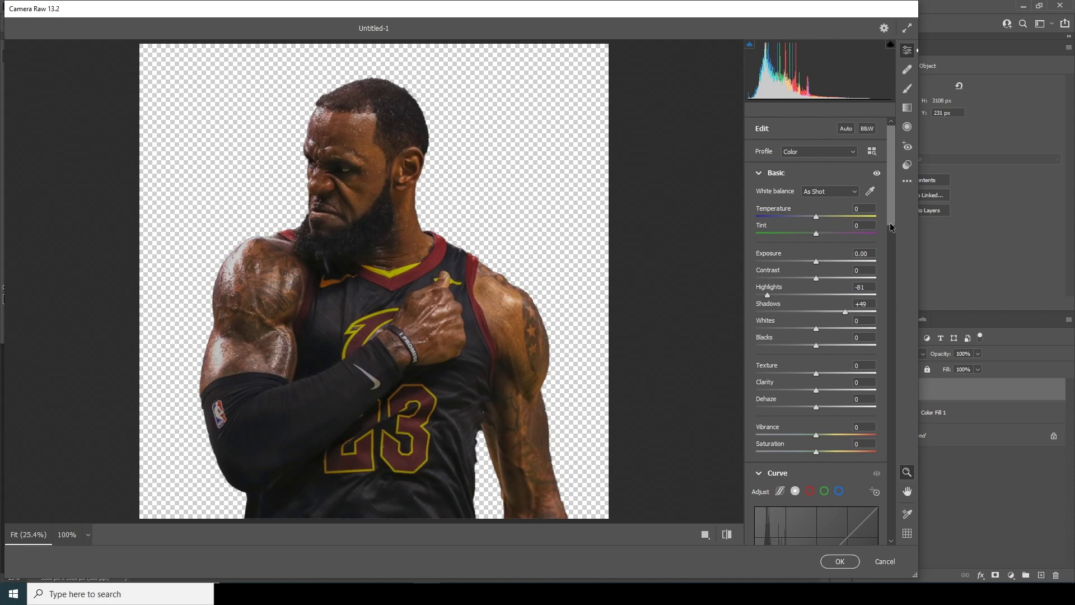
# Step: Raise Clarity and Texture strongly and set Vibrance to -22 for a gritty, detailed look
pyautogui.scroll(-4, 891, 227)
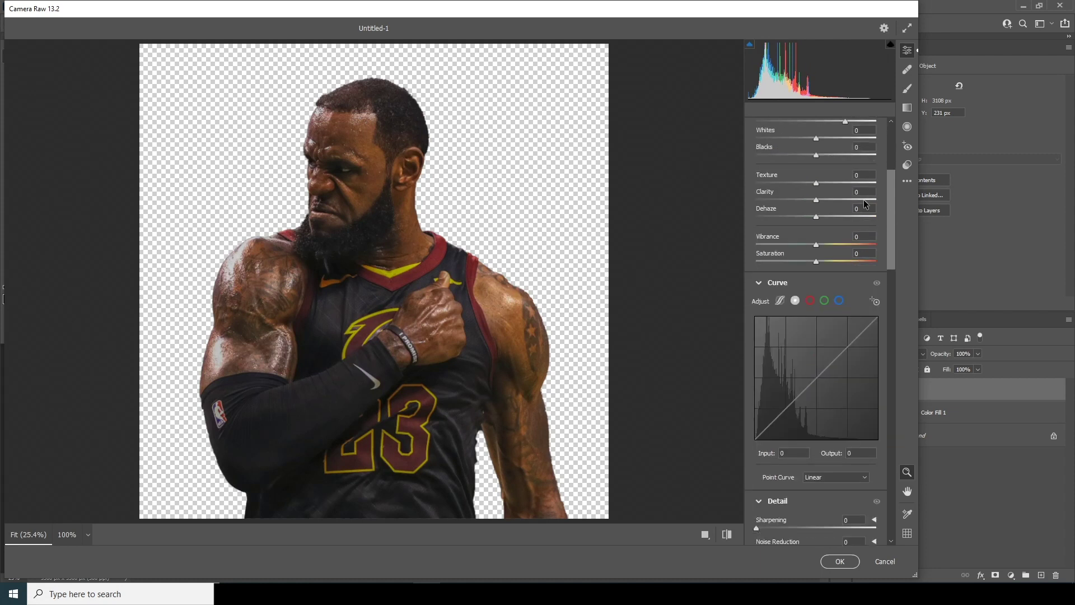
pyautogui.click(863, 199)
pyautogui.click(844, 183)
pyautogui.moveTo(845, 183); pyautogui.dragTo(893, 245)
pyautogui.moveTo(816, 163); pyautogui.dragTo(802, 162)
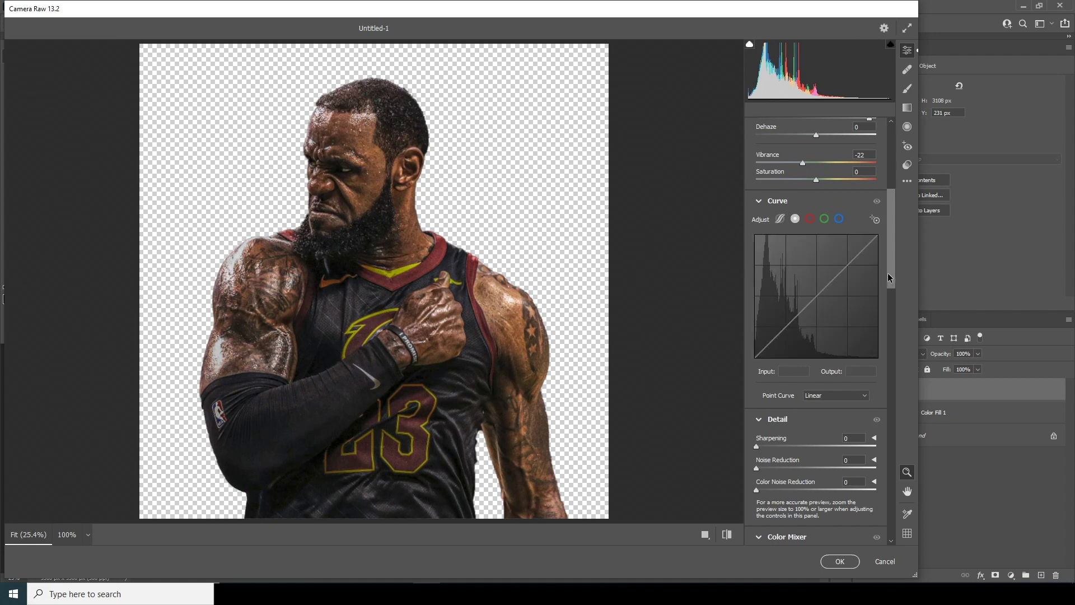
# Step: Set Noise Reduction to 69 and Color Noise Reduction to 64
pyautogui.moveTo(892, 285); pyautogui.dragTo(901, 319)
pyautogui.click(860, 282)
pyautogui.click(834, 304)
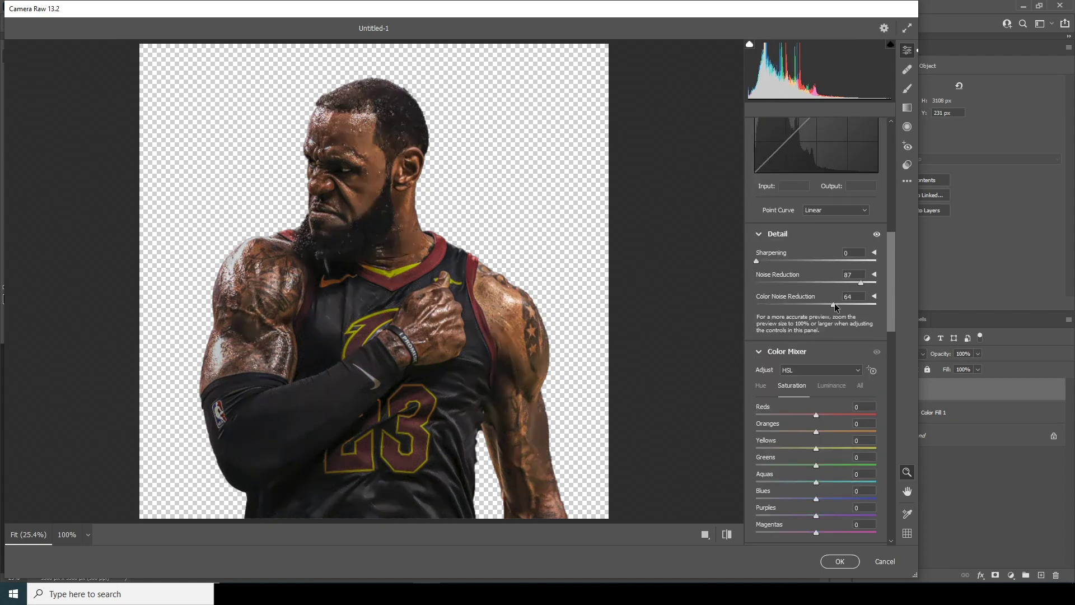
pyautogui.click(837, 282)
# Step: Set the Color Mixer saturation to -63 for oranges and +34 for reds, raise oranges luminance to about +31, and apply the filter
pyautogui.scroll(-2, 888, 338)
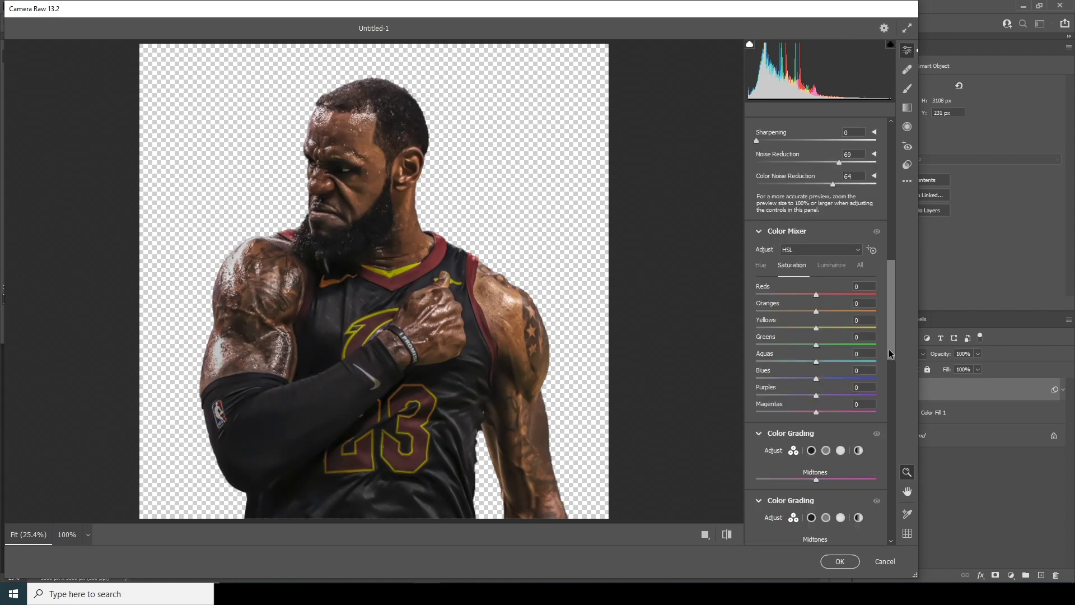
pyautogui.click(777, 305)
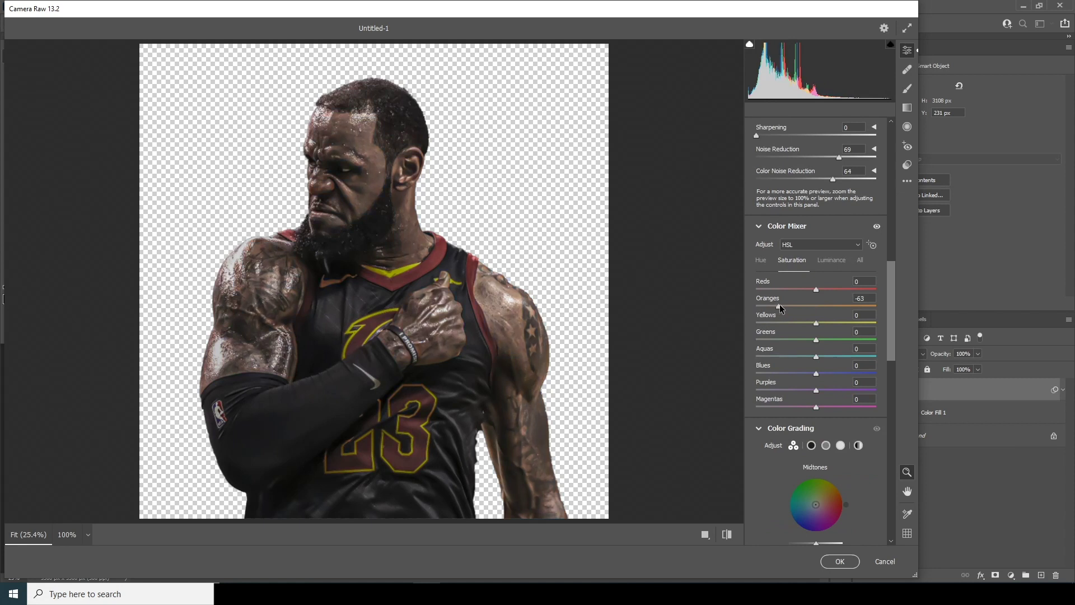
pyautogui.click(835, 289)
pyautogui.click(832, 261)
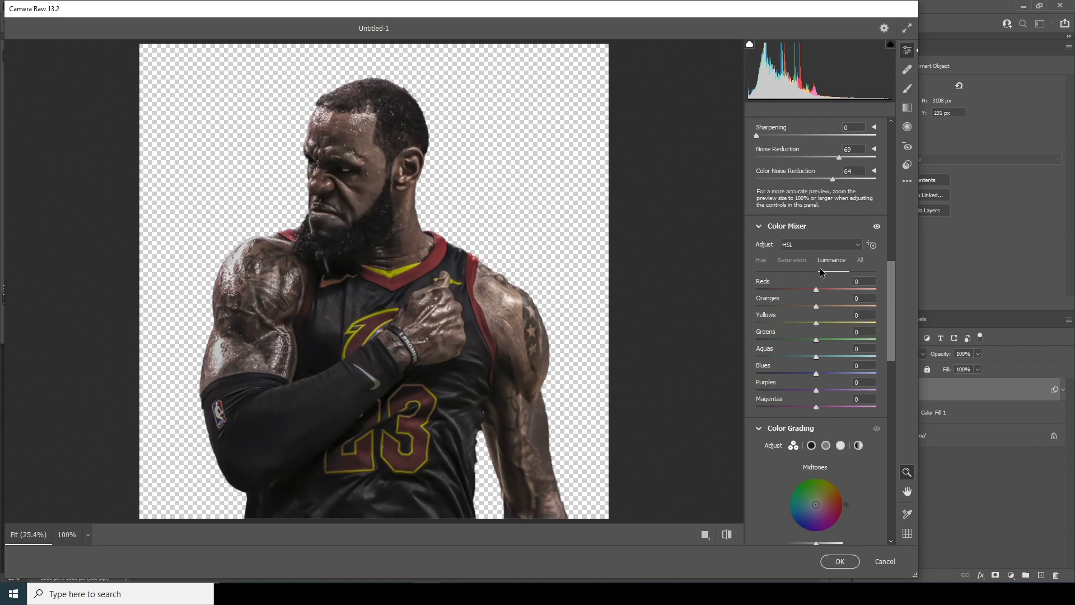
pyautogui.click(831, 306)
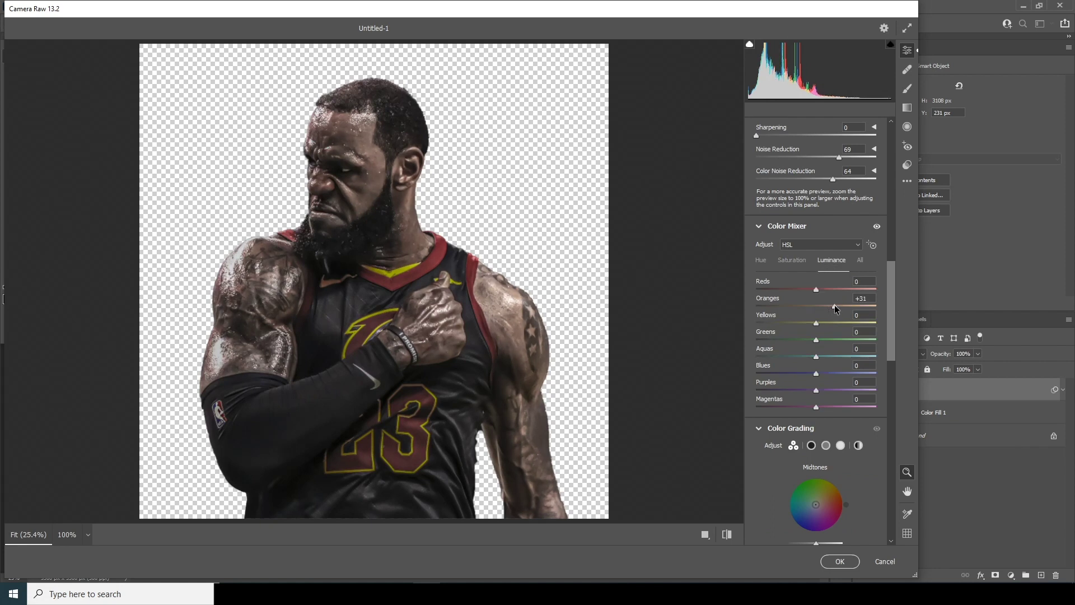
pyautogui.click(839, 561)
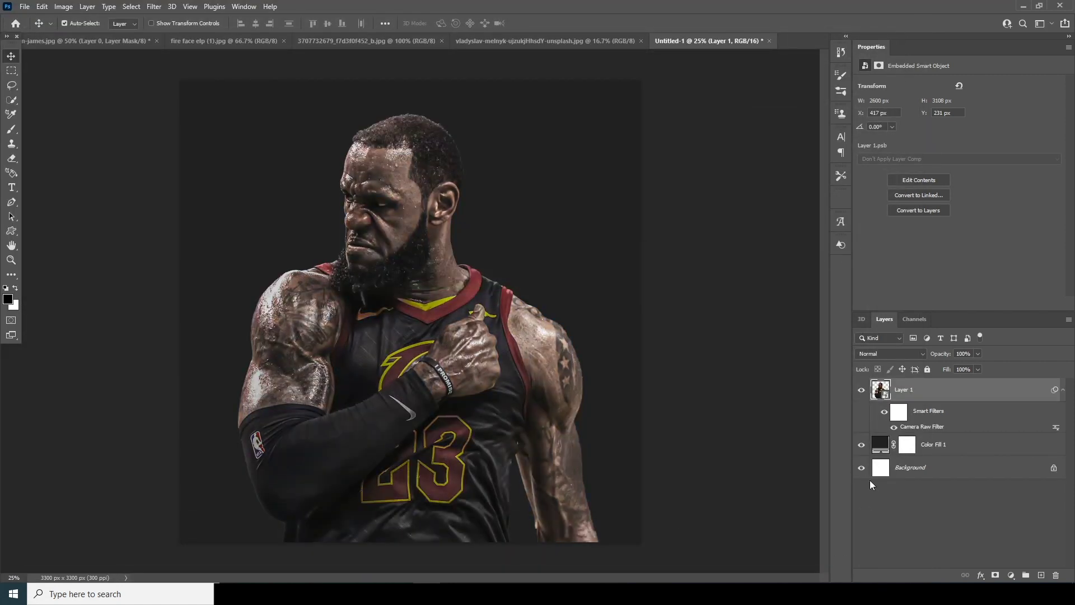
# Step: Copy the burnt paper image into the Untitled-1 document over the player's shoulder, accepting the depth difference
pyautogui.click(512, 39)
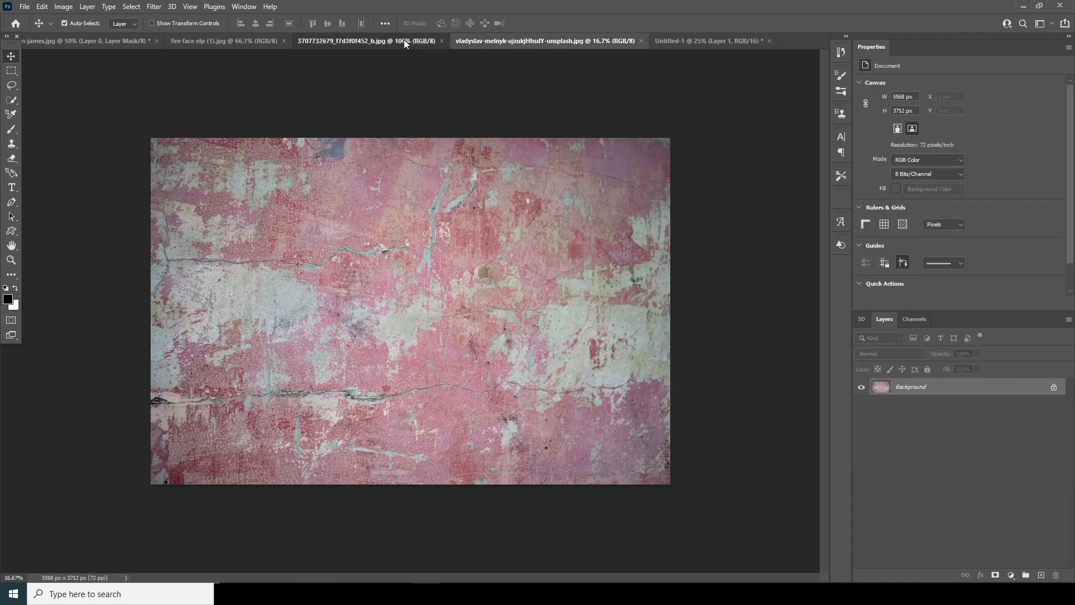
pyautogui.click(404, 40)
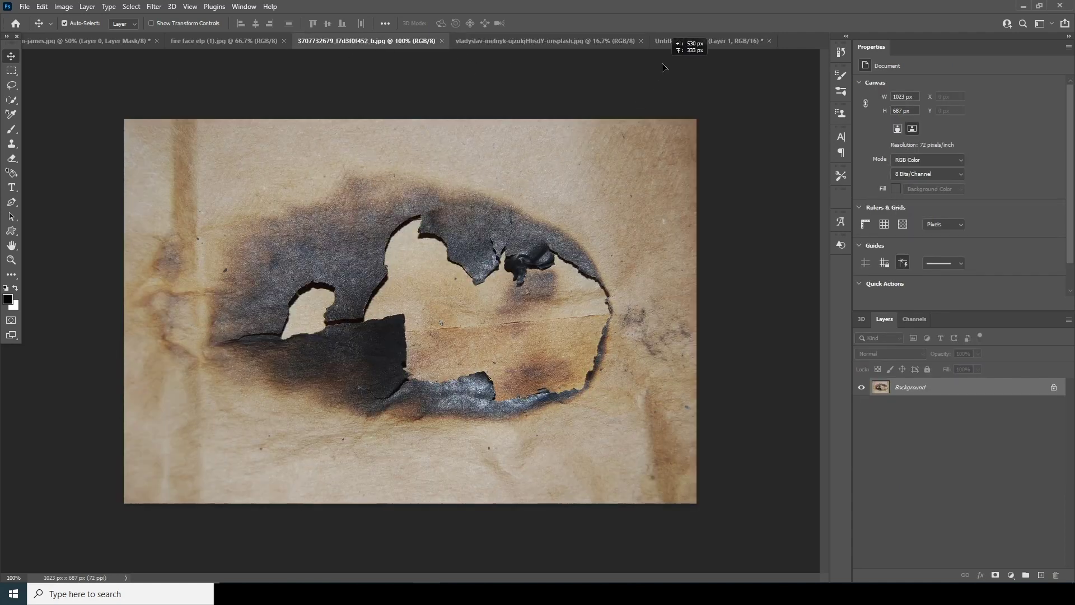
pyautogui.click(677, 41)
pyautogui.moveTo(321, 293); pyautogui.dragTo(290, 303)
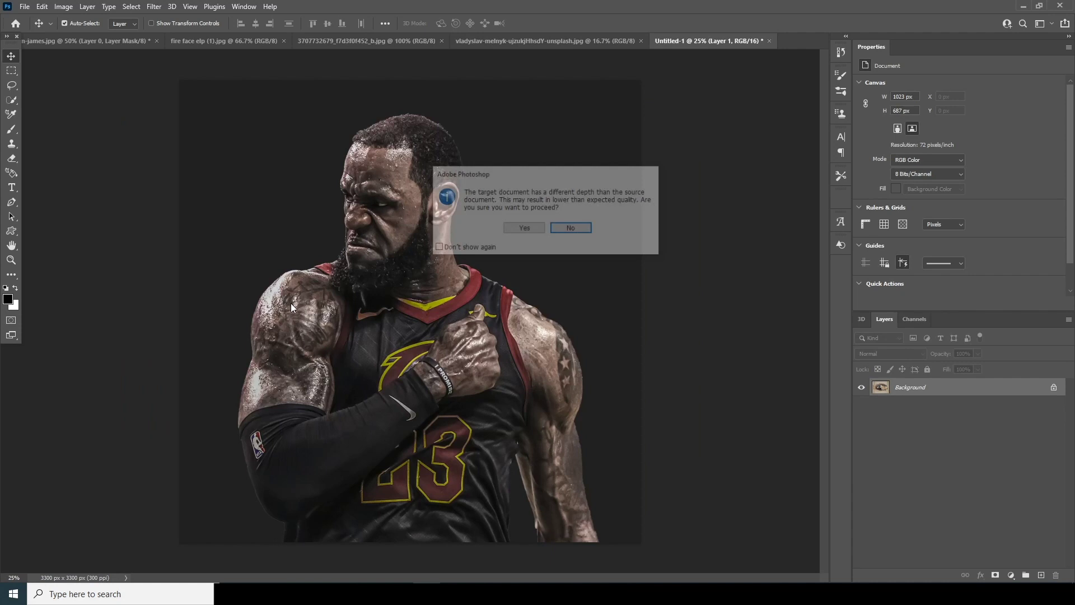
pyautogui.click(523, 228)
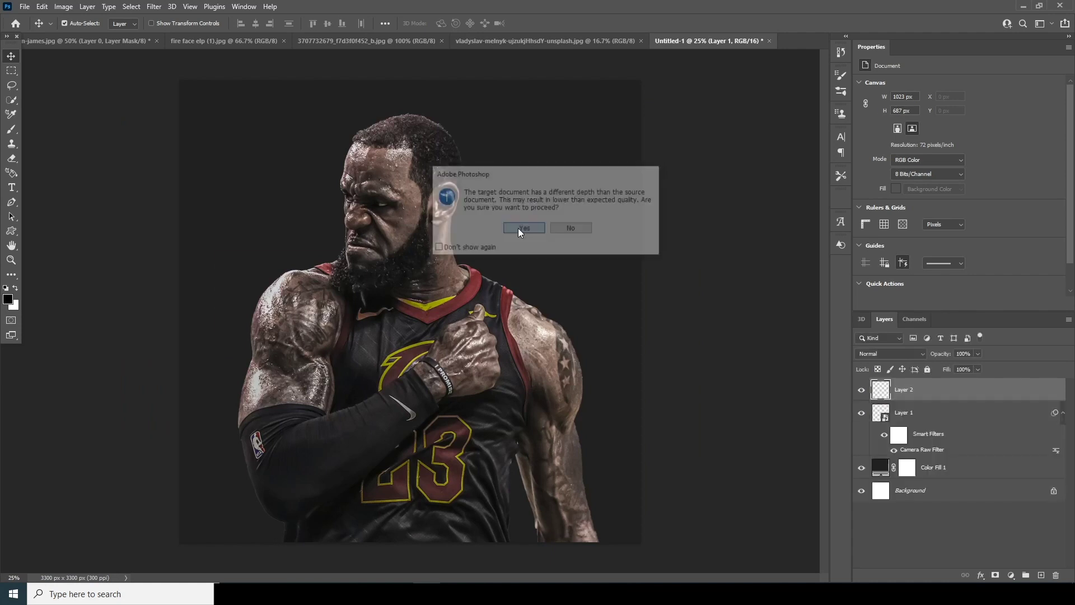
# Step: Set the burnt paper layer's blend mode to Multiply and clip it to the player layer
pyautogui.click(885, 354)
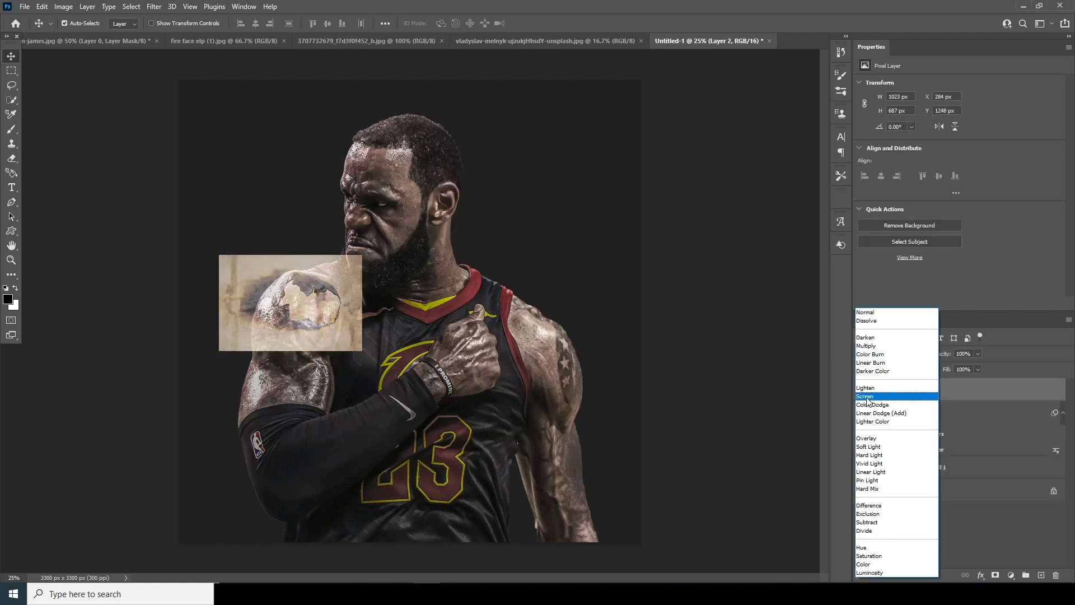
pyautogui.click(863, 348)
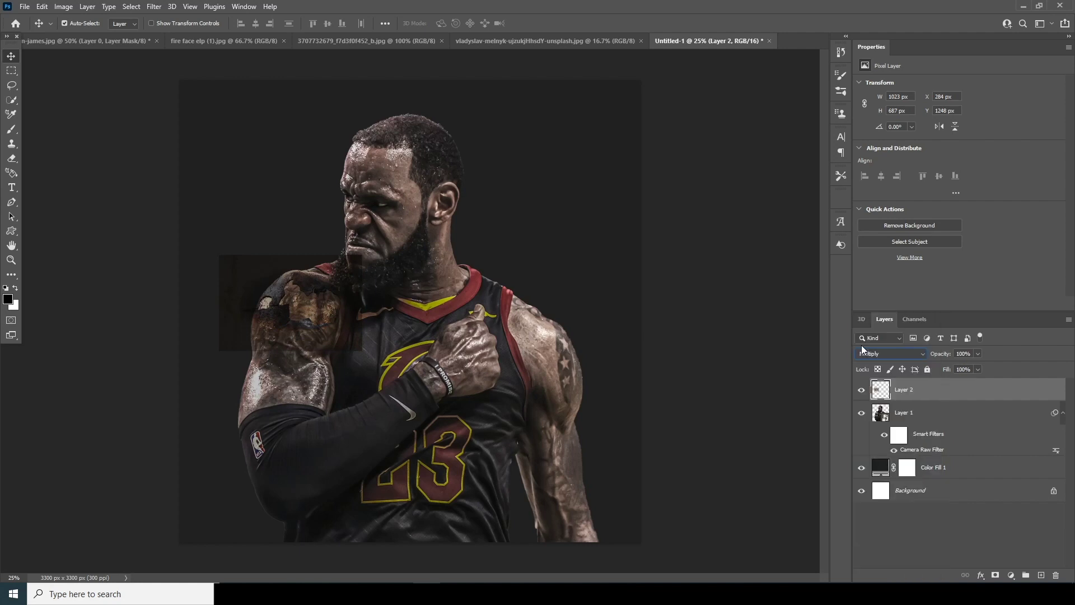
pyautogui.rightClick(942, 392)
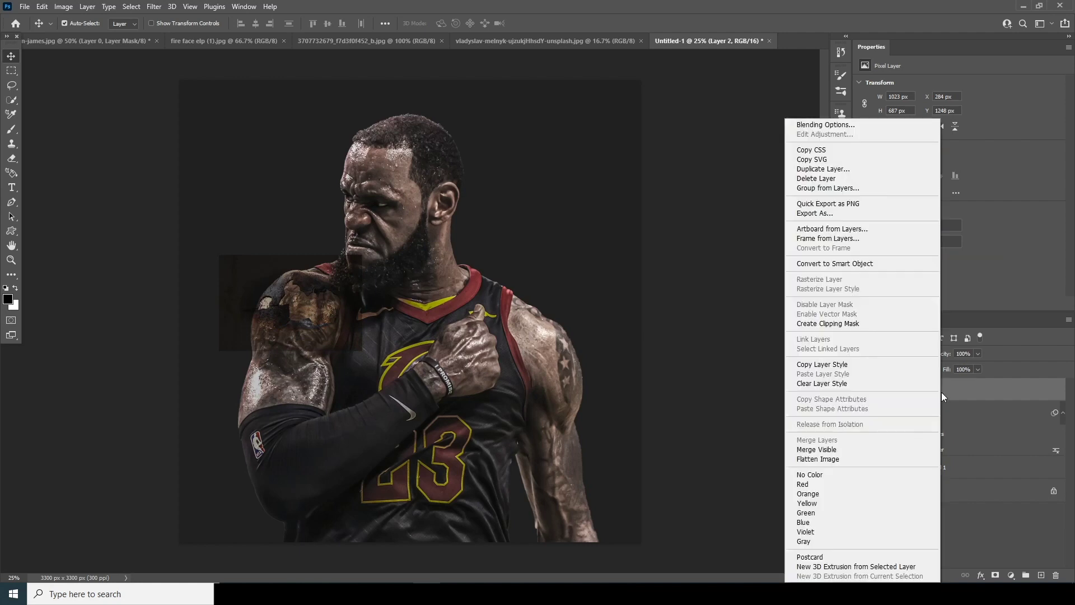
pyautogui.click(845, 324)
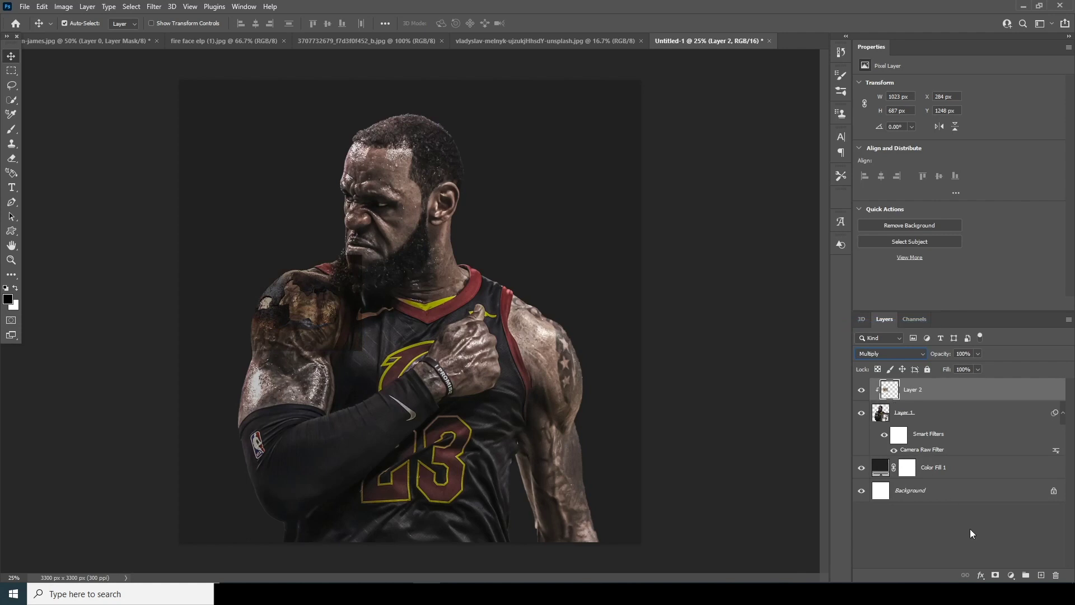
# Step: Add a layer mask to the burnt paper and paint black with a 400 px Soft Round brush to hide its edge over the jersey and beard
pyautogui.click(995, 575)
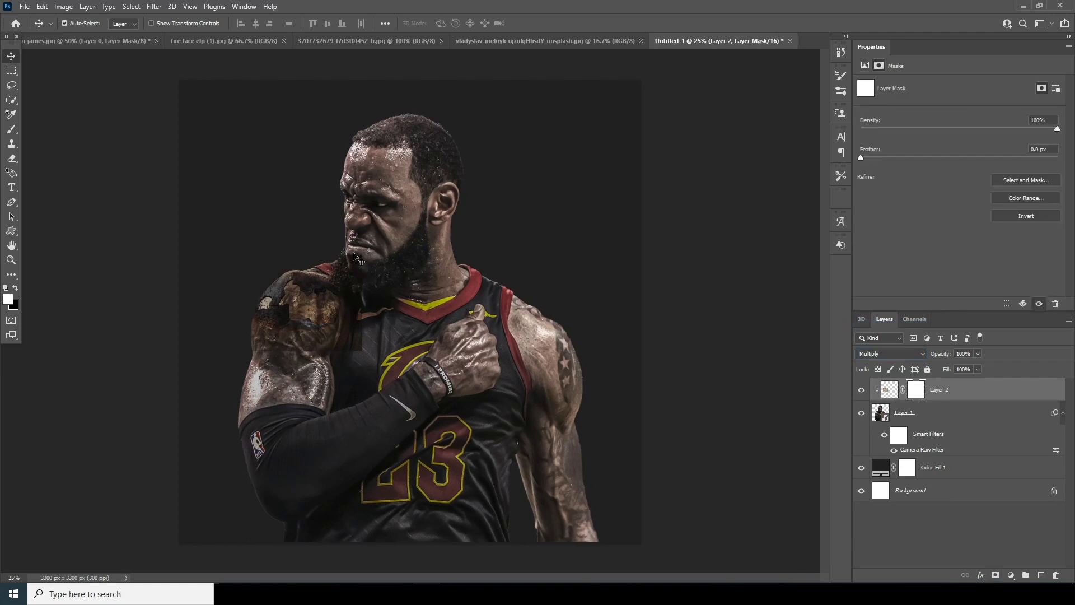
pyautogui.press('b')
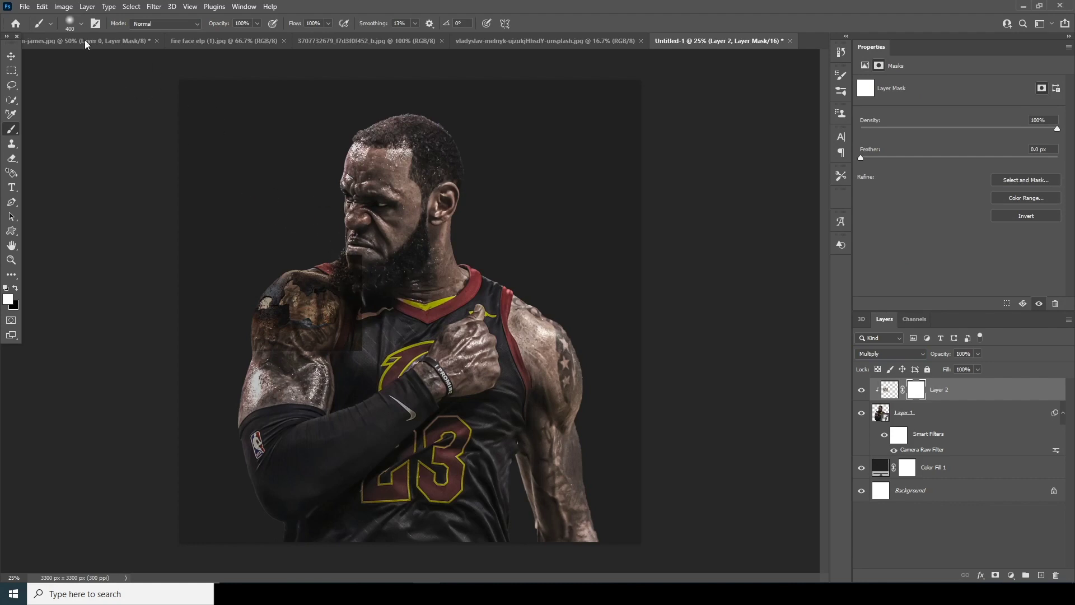
pyautogui.click(90, 23)
pyautogui.click(81, 24)
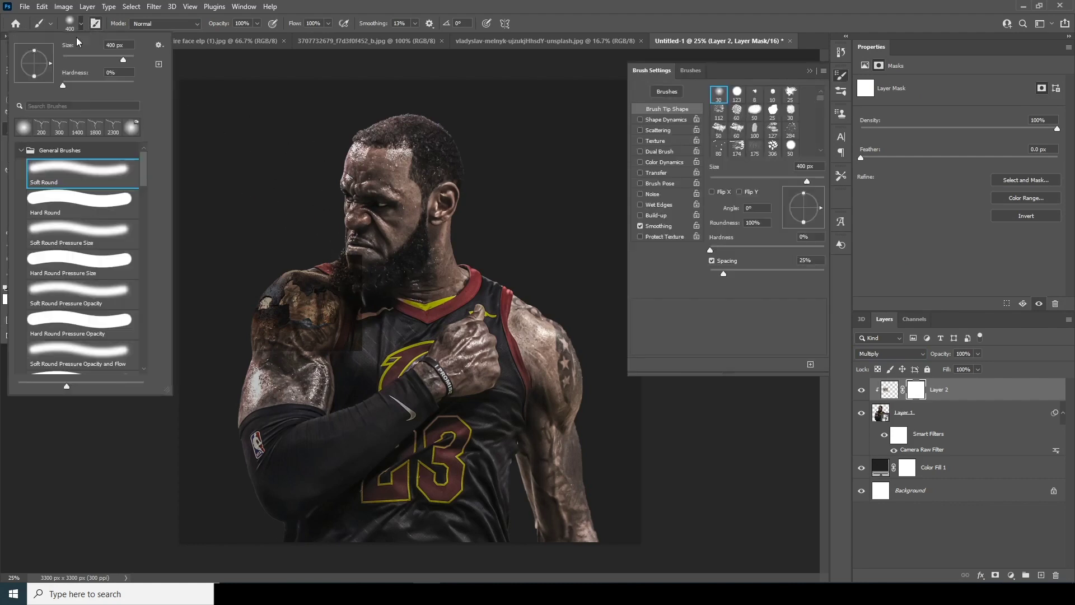
pyautogui.click(76, 169)
pyautogui.click(812, 44)
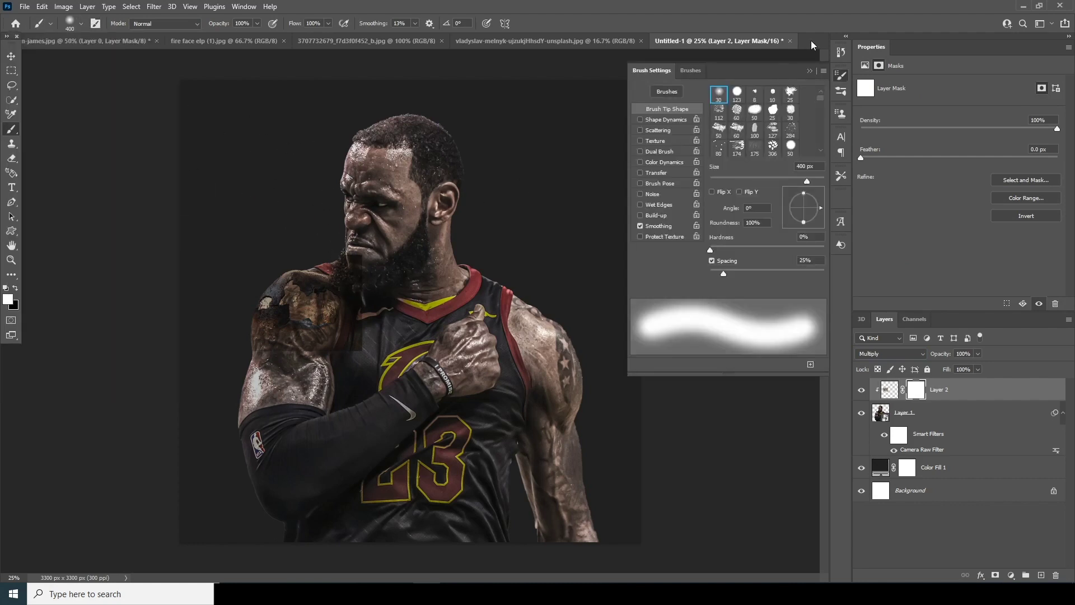
pyautogui.click(809, 71)
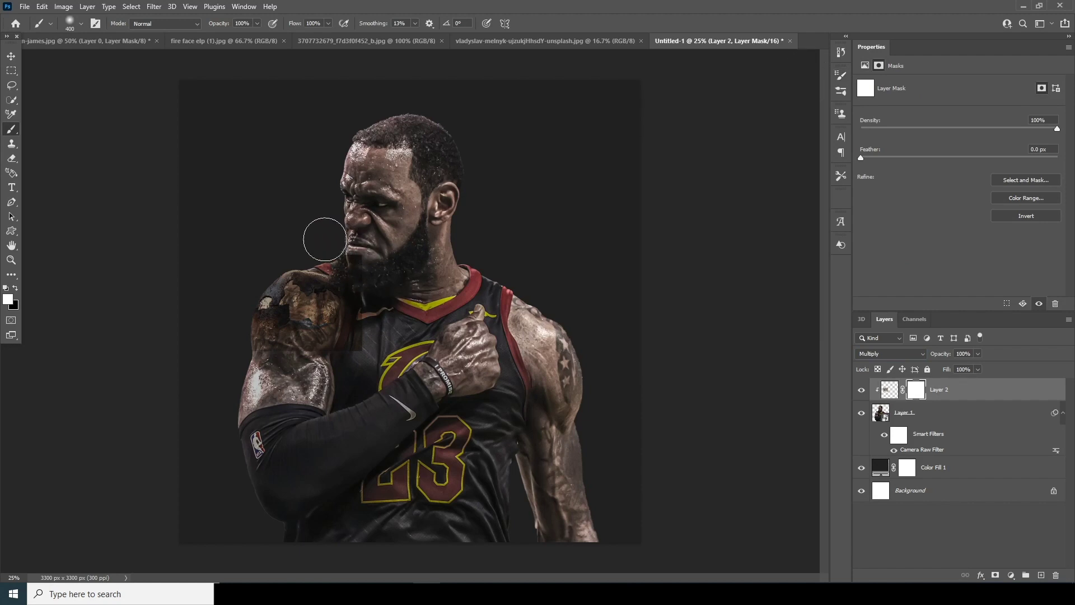
pyautogui.click(15, 287)
pyautogui.moveTo(361, 314)
pyautogui.mouseDown()
pyautogui.moveTo(355, 360)
pyautogui.moveTo(355, 342)
pyautogui.mouseUp()
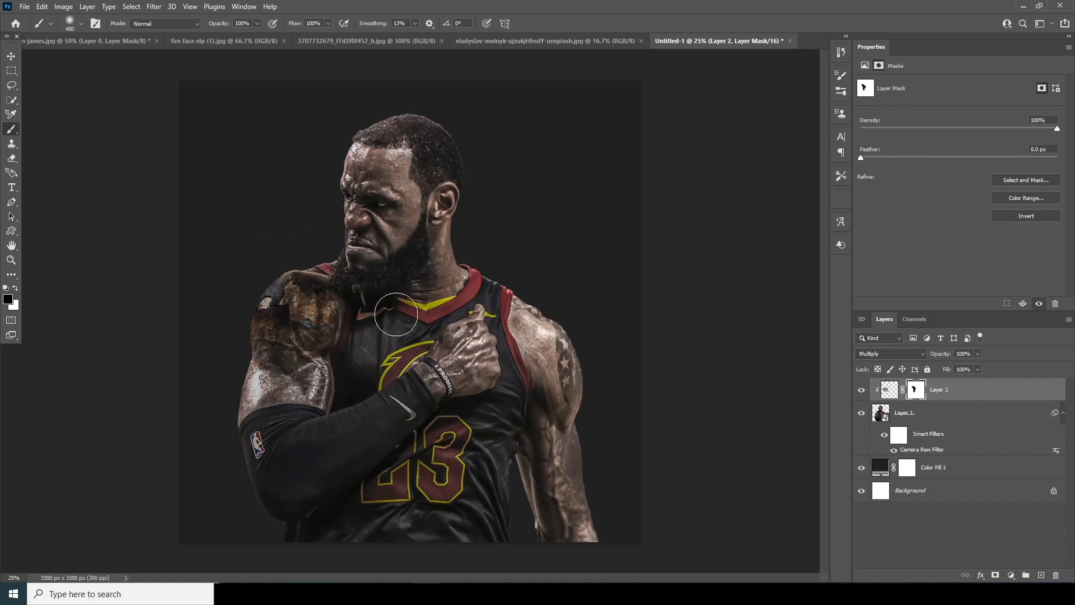
# Step: Duplicate the burnt paper layer together with its mask and open the copy's layer commands
pyautogui.click(890, 392)
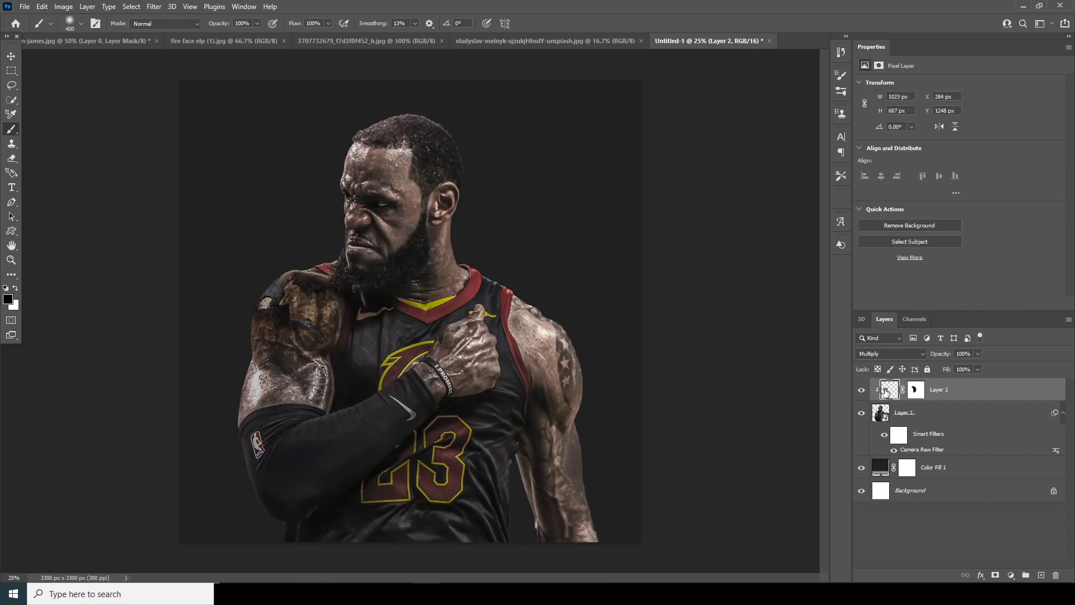
pyautogui.hotkey('ctrl', 'j')
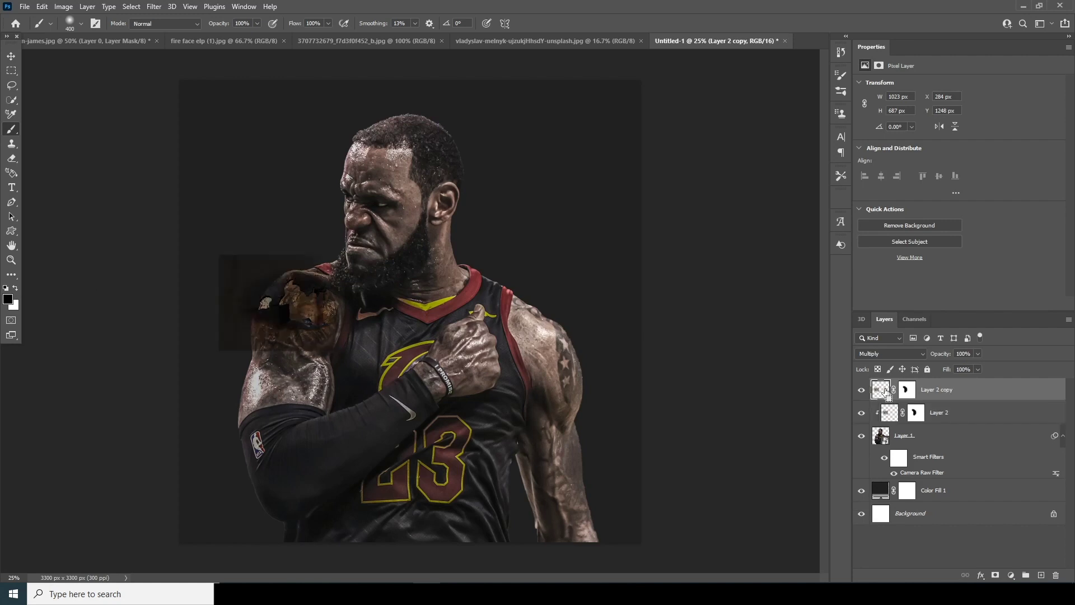
pyautogui.rightClick(964, 392)
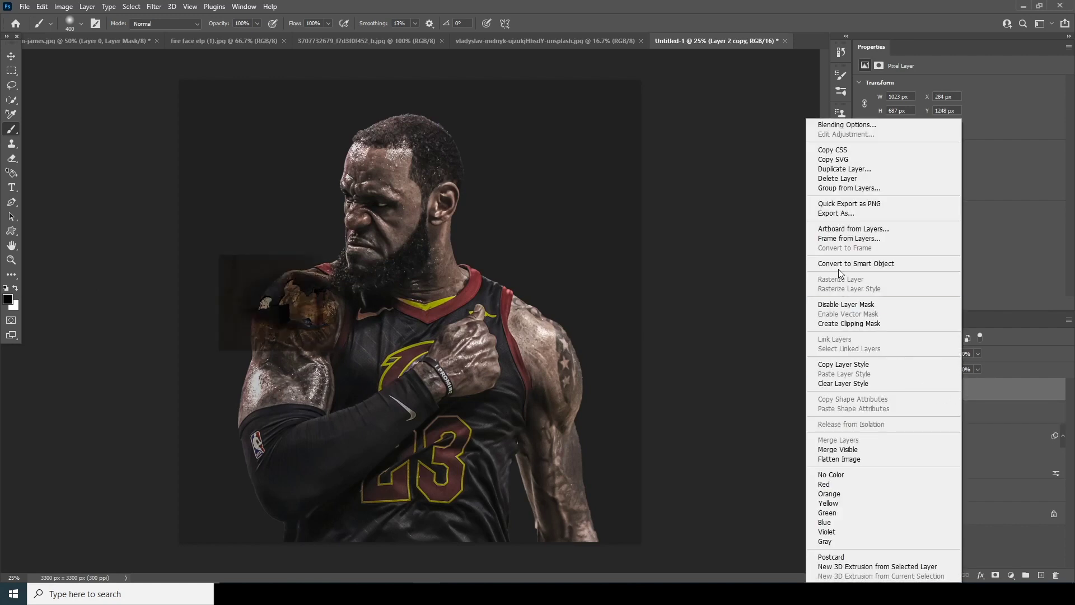
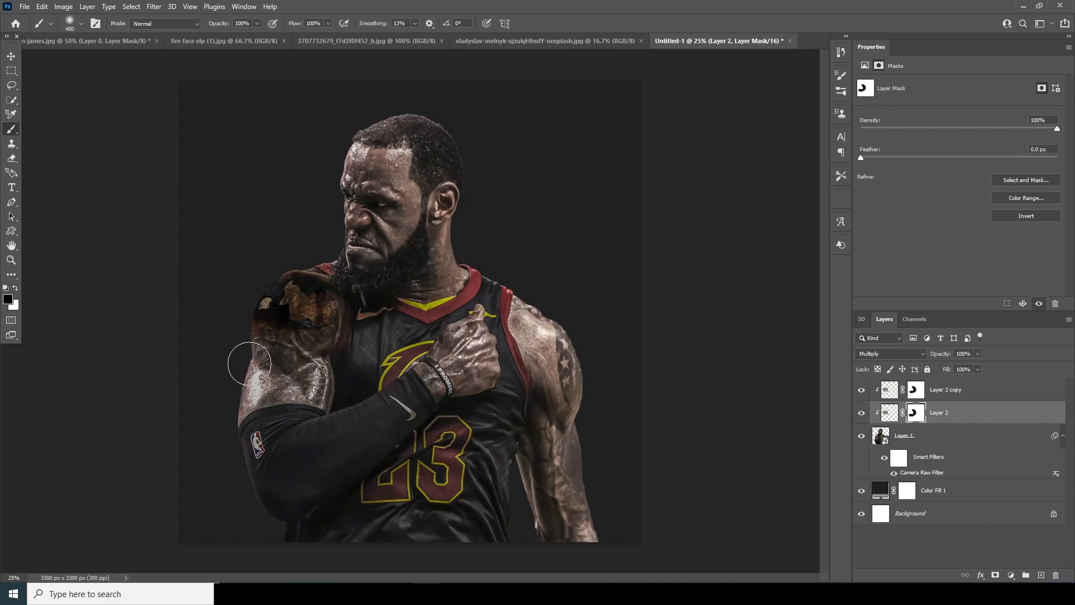
# Step: Duplicate the upper burnt paper copy, then scale it to about 154%, rotate it about 57° and place it over the opposite shoulder
pyautogui.click(894, 393)
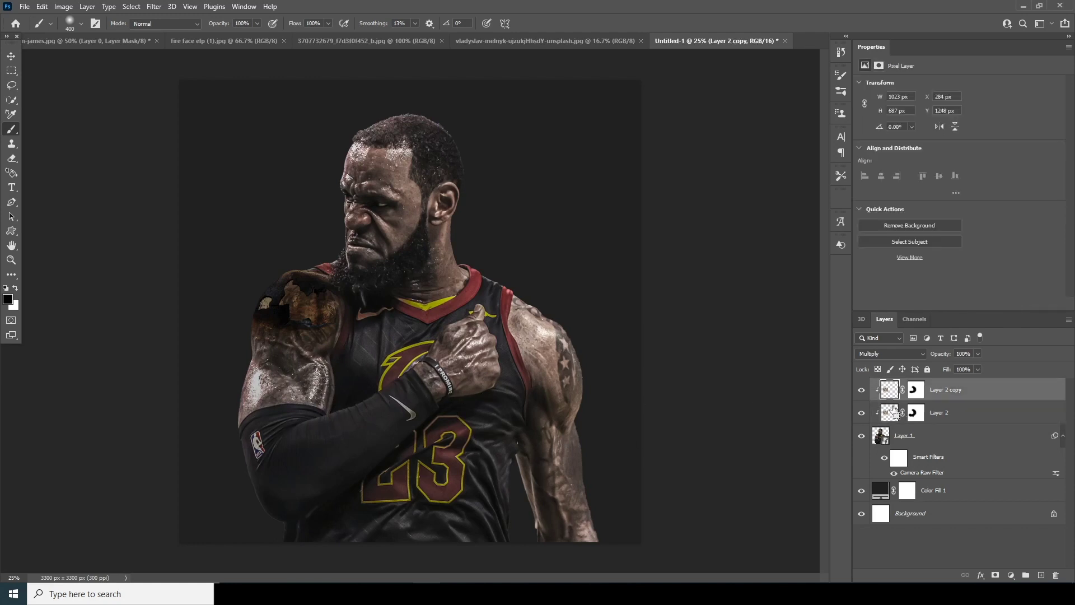
pyautogui.hotkey('ctrl', 'j')
pyautogui.hotkey('ctrl', 't')
pyautogui.moveTo(301, 329); pyautogui.dragTo(551, 385)
pyautogui.moveTo(628, 293); pyautogui.dragTo(664, 397)
pyautogui.moveTo(593, 374); pyautogui.dragTo(590, 384)
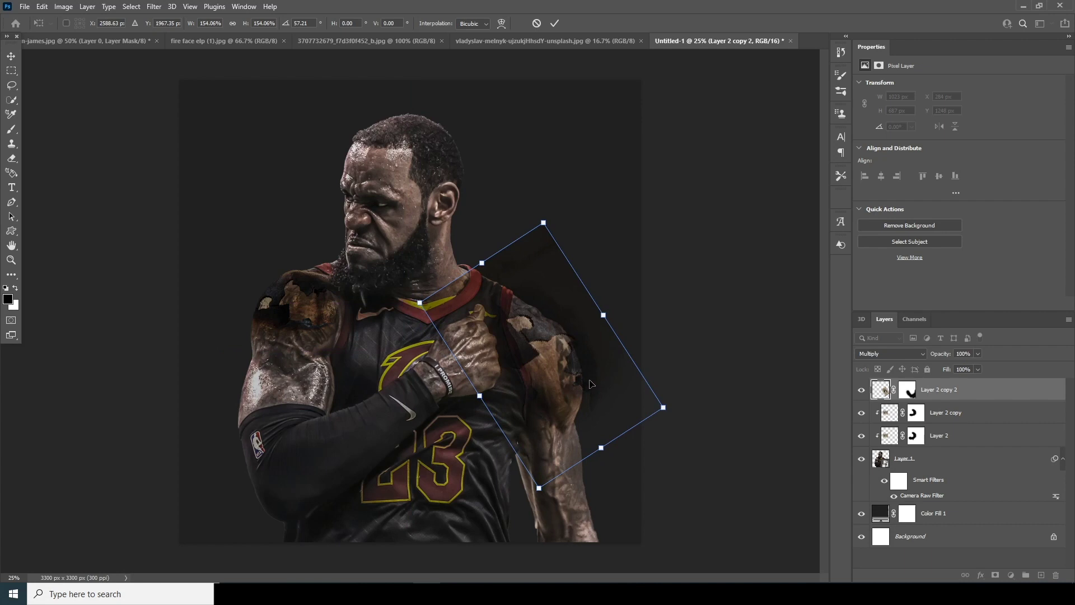
pyautogui.press('Return')
# Step: Clip the enlarged burnt paper copy to the player layer
pyautogui.press('b')
pyautogui.rightClick(957, 395)
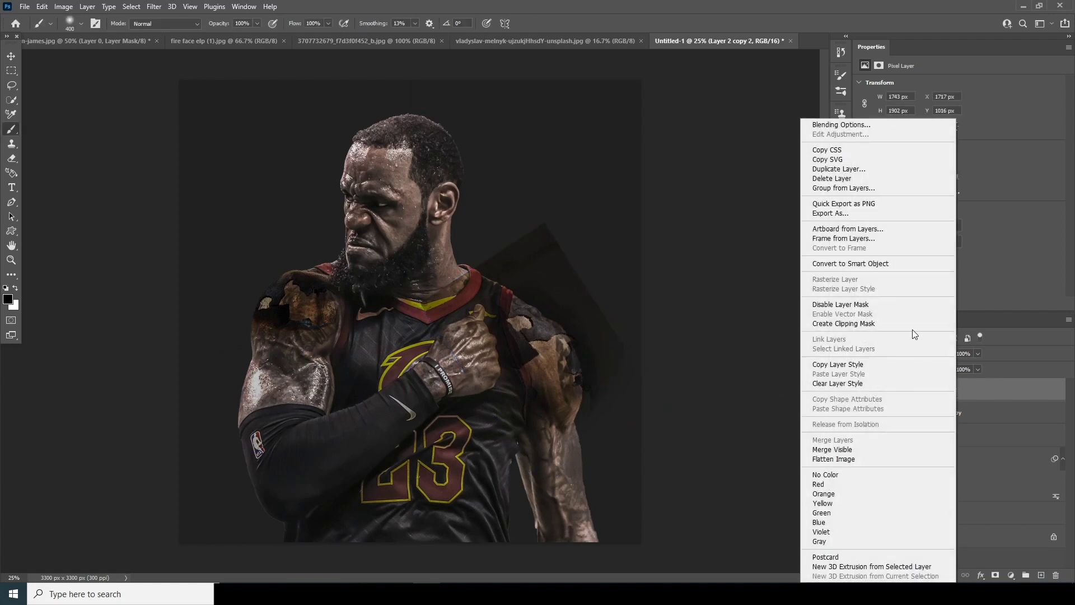
pyautogui.click(864, 323)
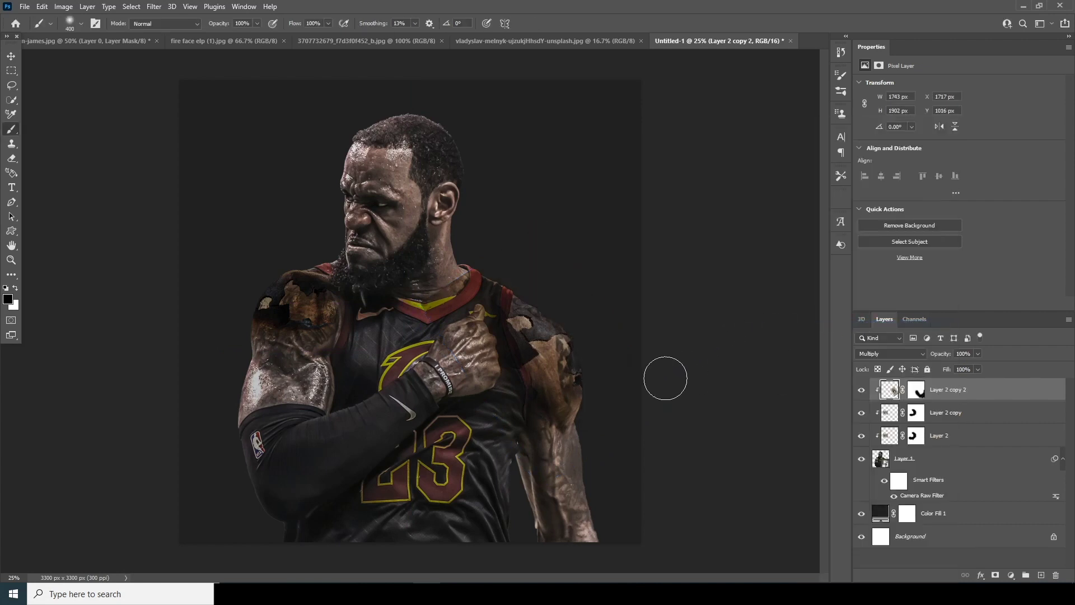
# Step: Paint black on the new copy's mask to clear the burnt paper from the neck, collar, fist and lower arm
pyautogui.moveTo(464, 261); pyautogui.dragTo(406, 306)
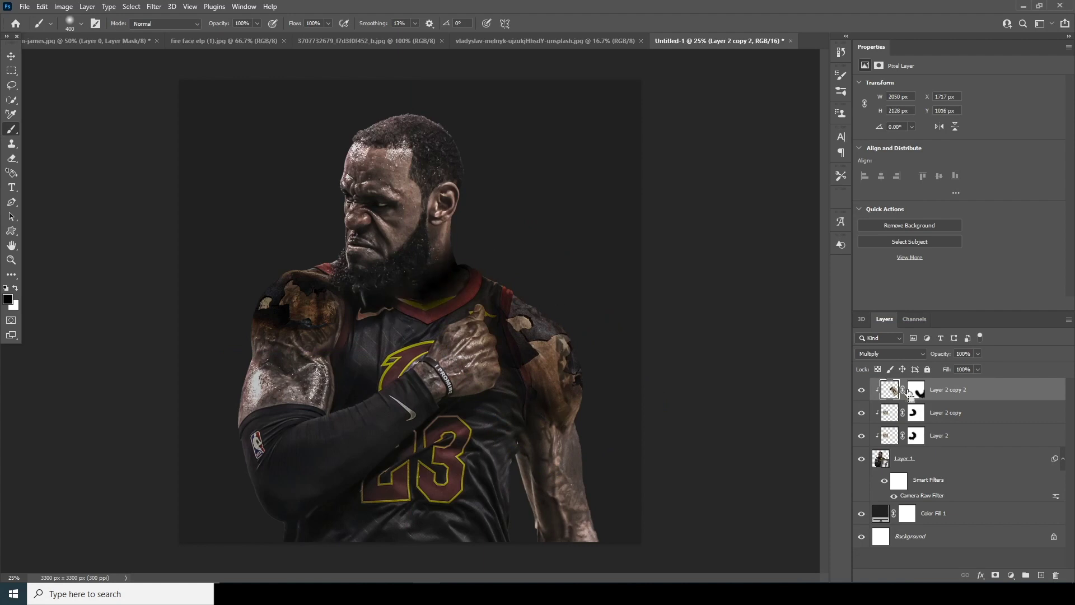
pyautogui.click(916, 390)
pyautogui.moveTo(480, 250); pyautogui.dragTo(409, 303)
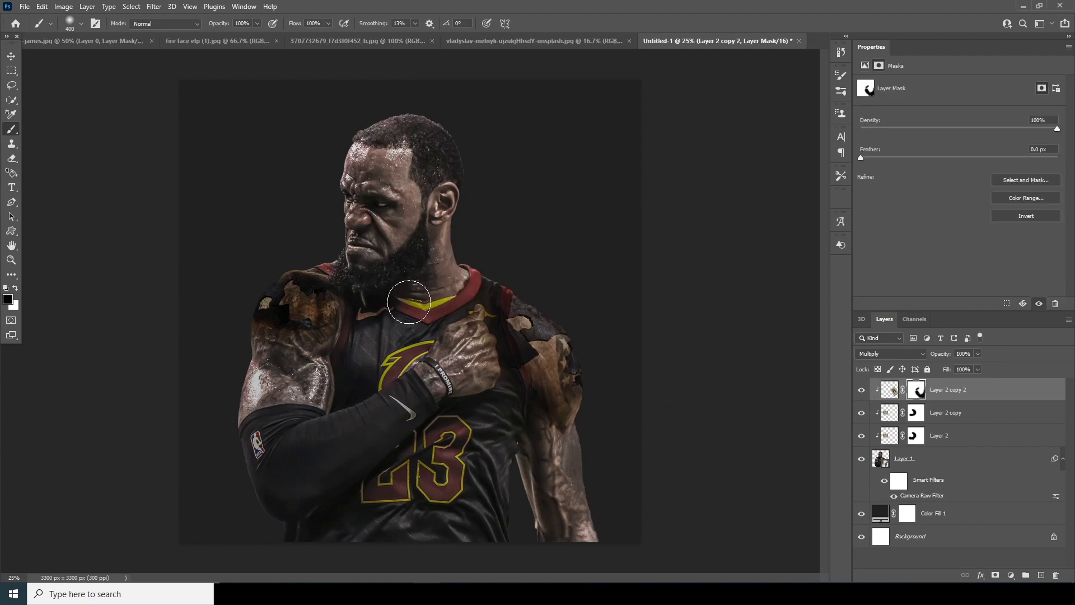
pyautogui.moveTo(469, 367); pyautogui.dragTo(468, 302)
pyautogui.moveTo(496, 426)
pyautogui.mouseDown()
pyautogui.moveTo(522, 455)
pyautogui.moveTo(568, 458)
pyautogui.moveTo(575, 446)
pyautogui.moveTo(528, 452)
pyautogui.moveTo(595, 426)
pyautogui.moveTo(523, 452)
pyautogui.moveTo(584, 450)
pyautogui.moveTo(561, 448)
pyautogui.moveTo(588, 439)
pyautogui.mouseUp()
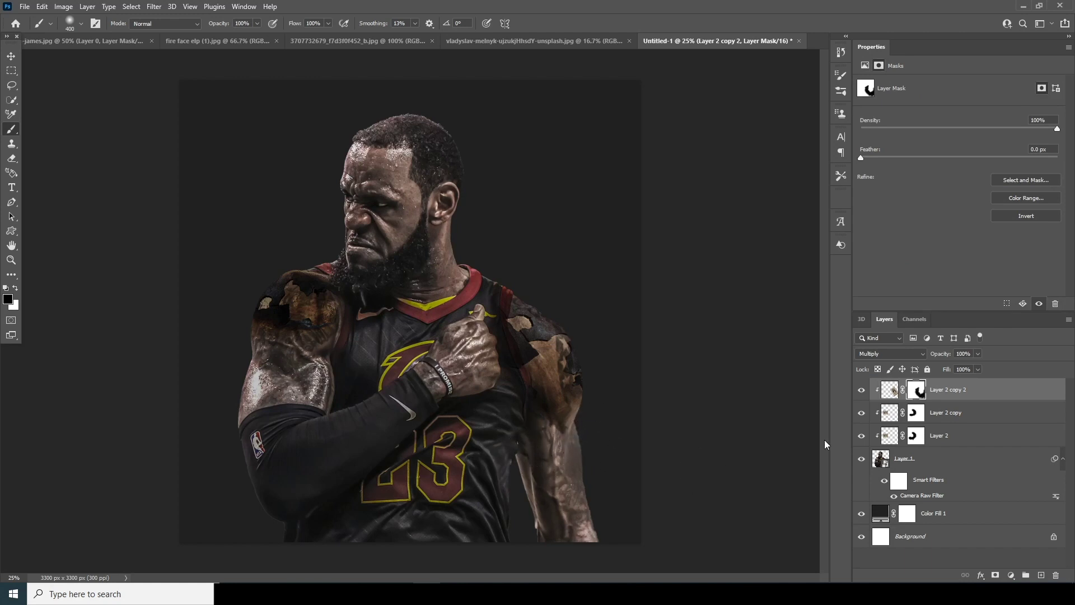
# Step: Duplicate the masked burnt paper on that shoulder and clip the copy to the player layer to deepen the effect
pyautogui.click(888, 397)
pyautogui.hotkey('ctrl', 'j')
pyautogui.hotkey('ctrl', 'alt', 'g')
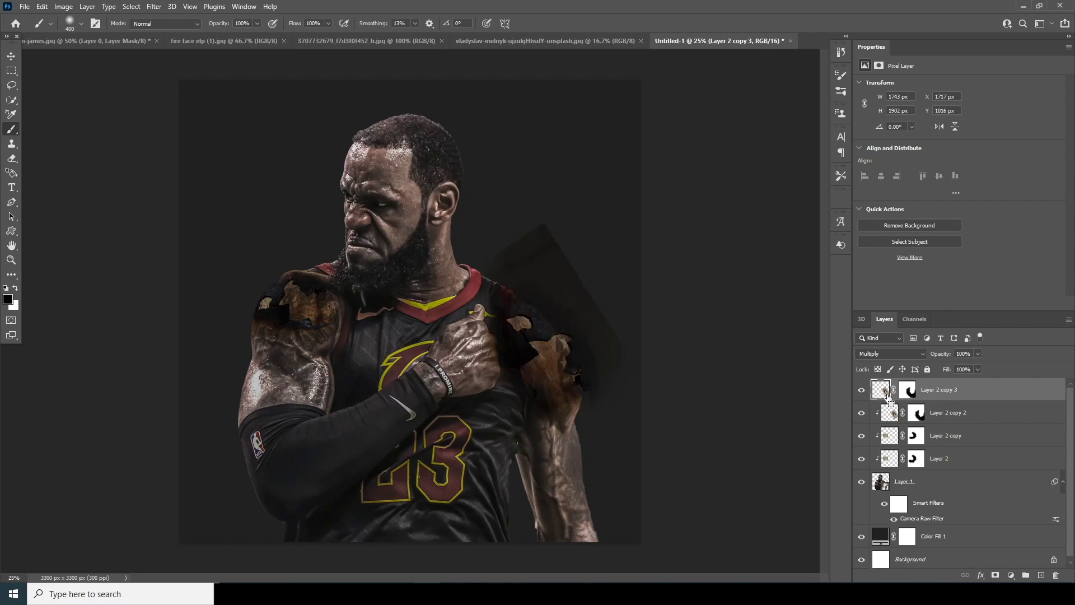
pyautogui.rightClick(974, 396)
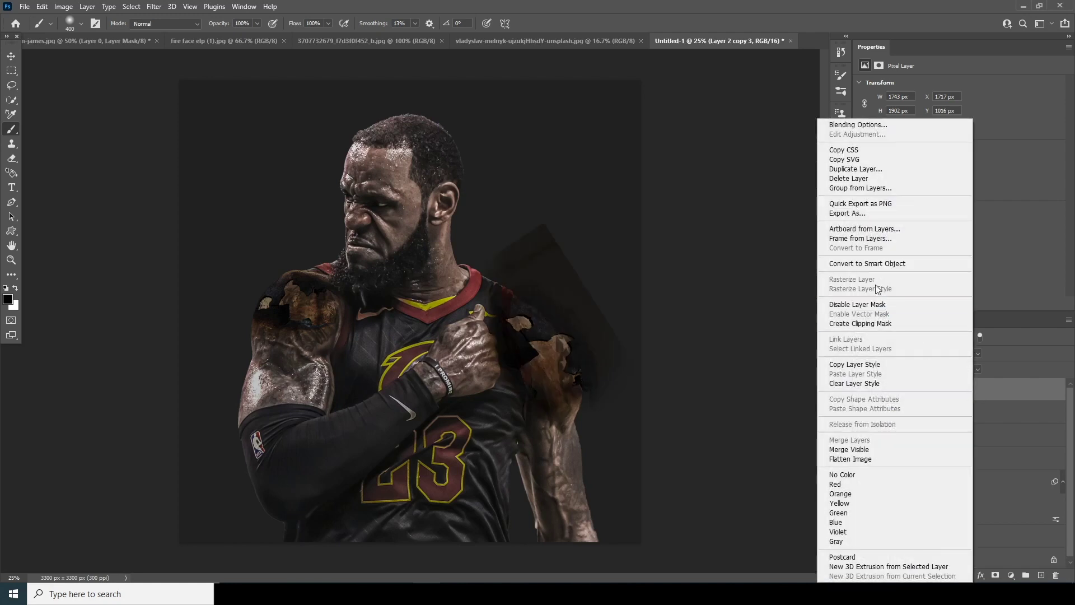
pyautogui.click(865, 323)
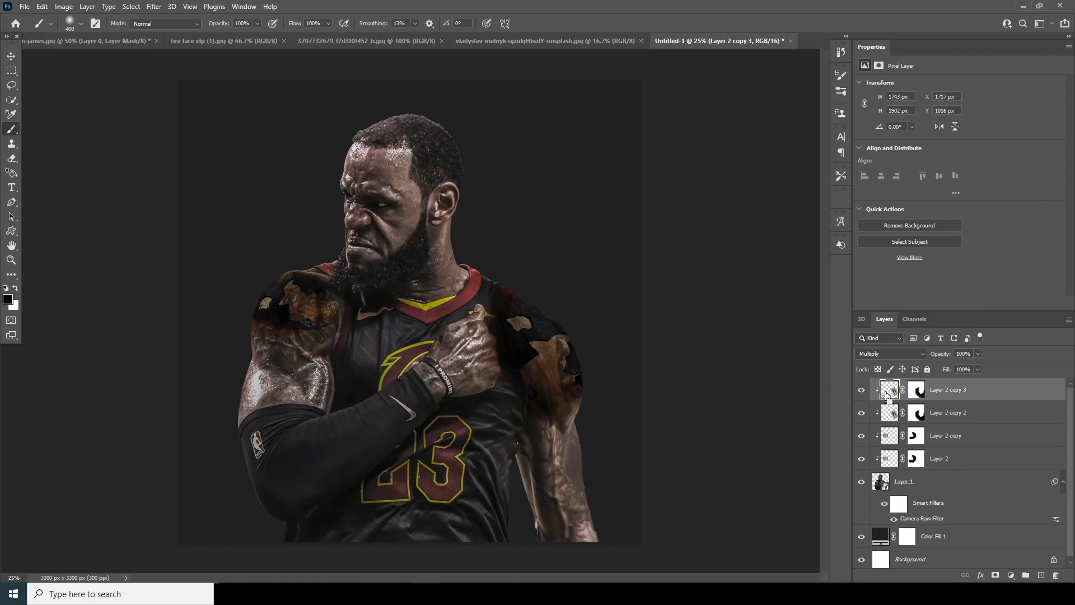
# Step: Duplicate the burnt paper again, rotate the copy and move it over the lower part of the jersey
pyautogui.hotkey('ctrl', 'j')
pyautogui.hotkey('ctrl', 't')
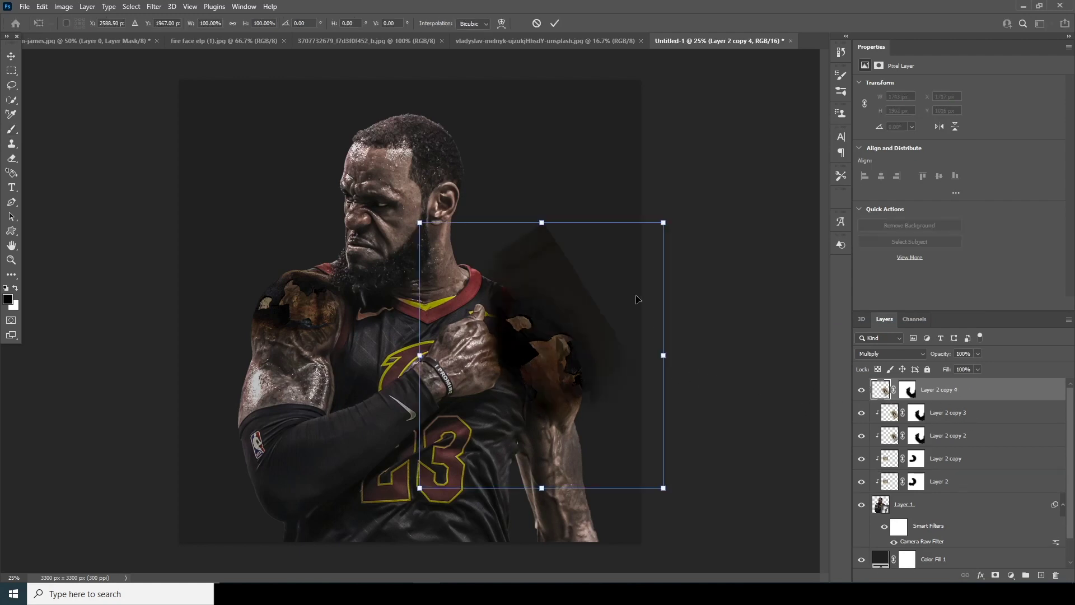
pyautogui.moveTo(608, 164); pyautogui.dragTo(703, 470)
pyautogui.moveTo(525, 403); pyautogui.dragTo(441, 530)
pyautogui.press('Return')
# Step: Clip the lower jersey copy to the player layer and paint black on its mask around the forearm and fist
pyautogui.press('b')
pyautogui.rightClick(973, 390)
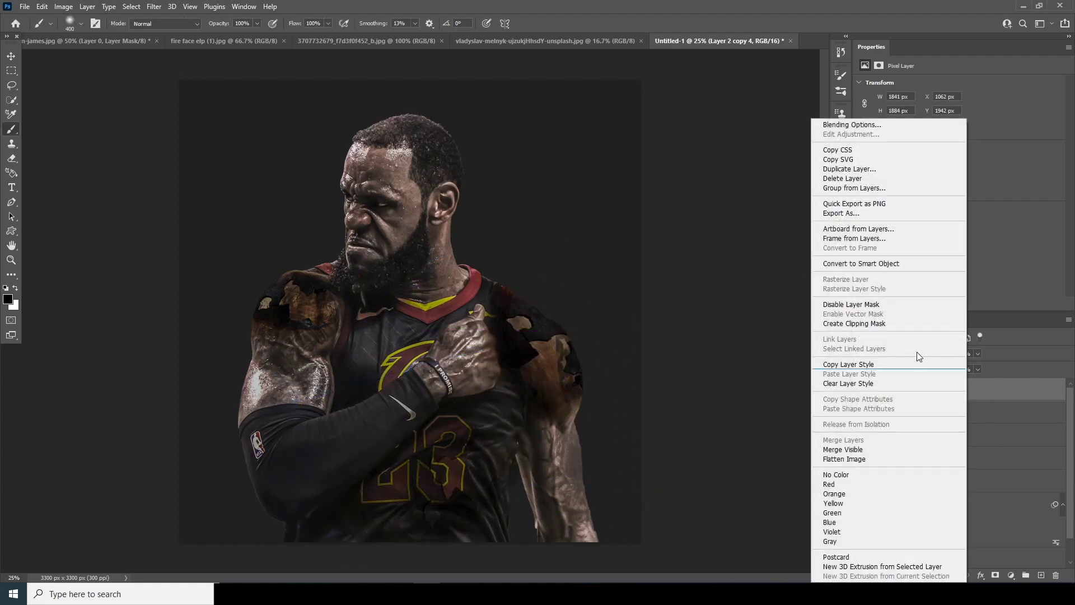
pyautogui.click(854, 324)
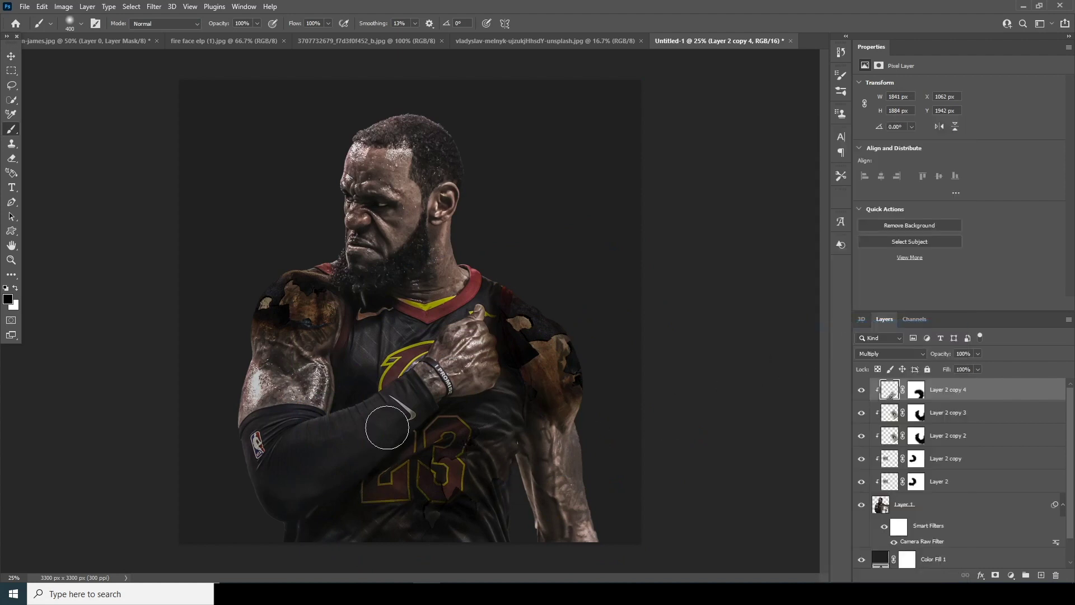
pyautogui.press('space')
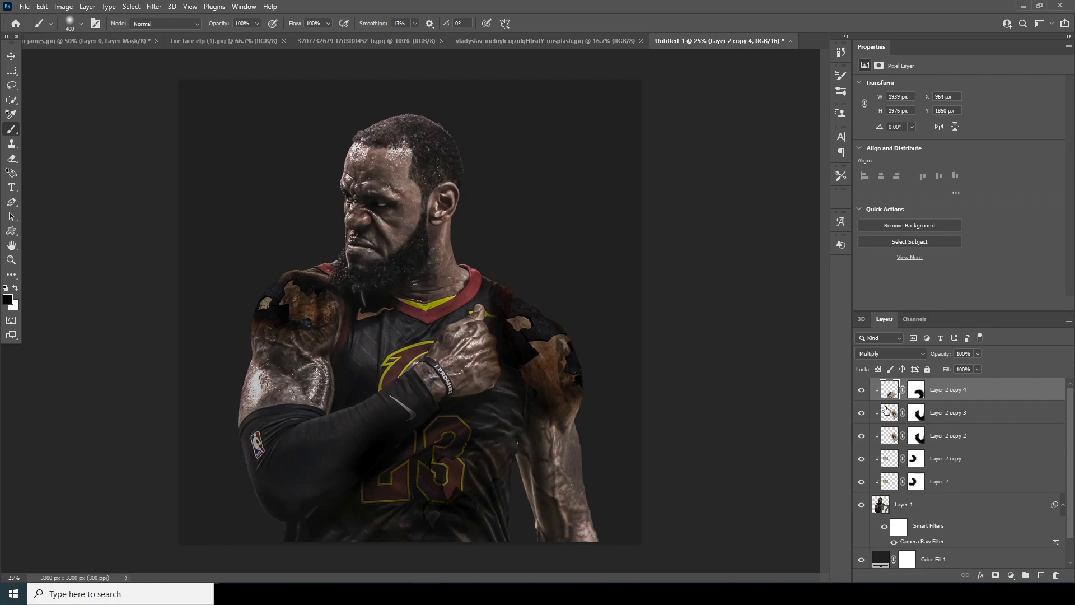
pyautogui.click(921, 394)
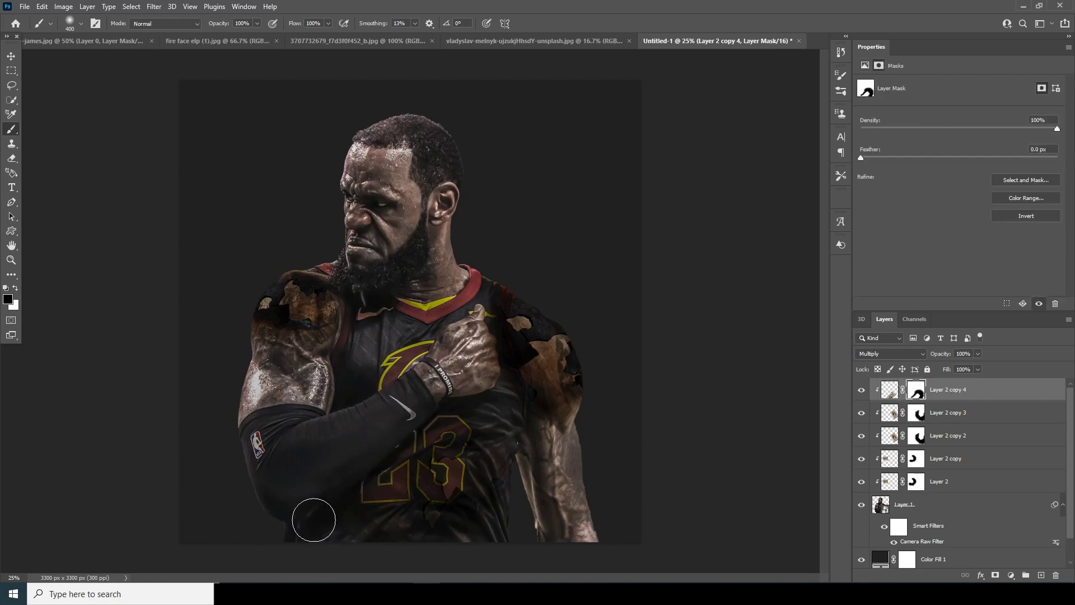
# Step: Duplicate the lower jersey burnt paper layer and clip the copy to the player layer
pyautogui.click(890, 393)
pyautogui.hotkey('ctrl', 'j')
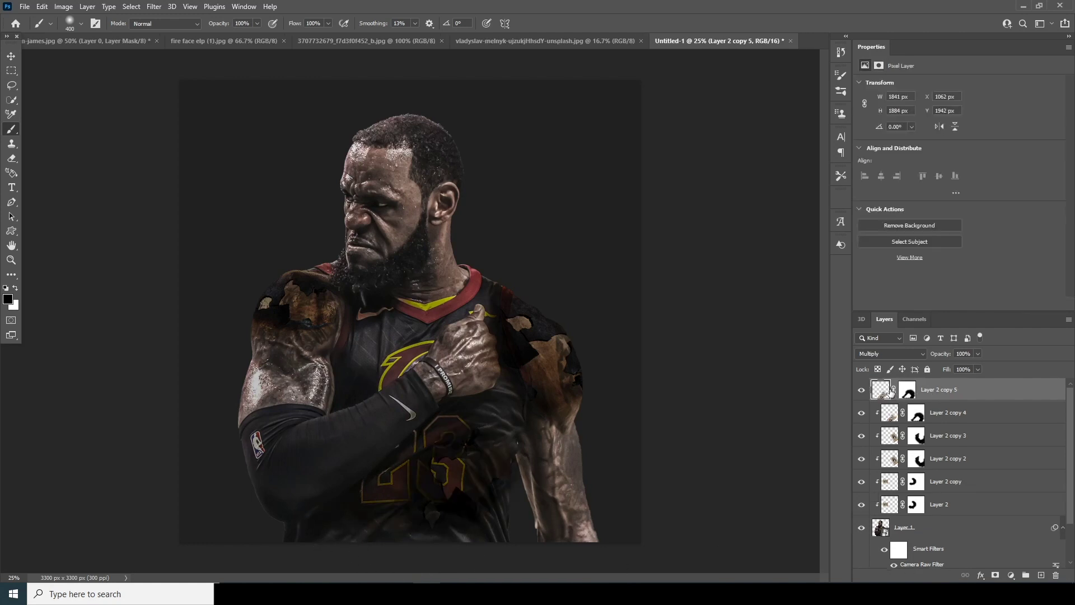
pyautogui.rightClick(964, 388)
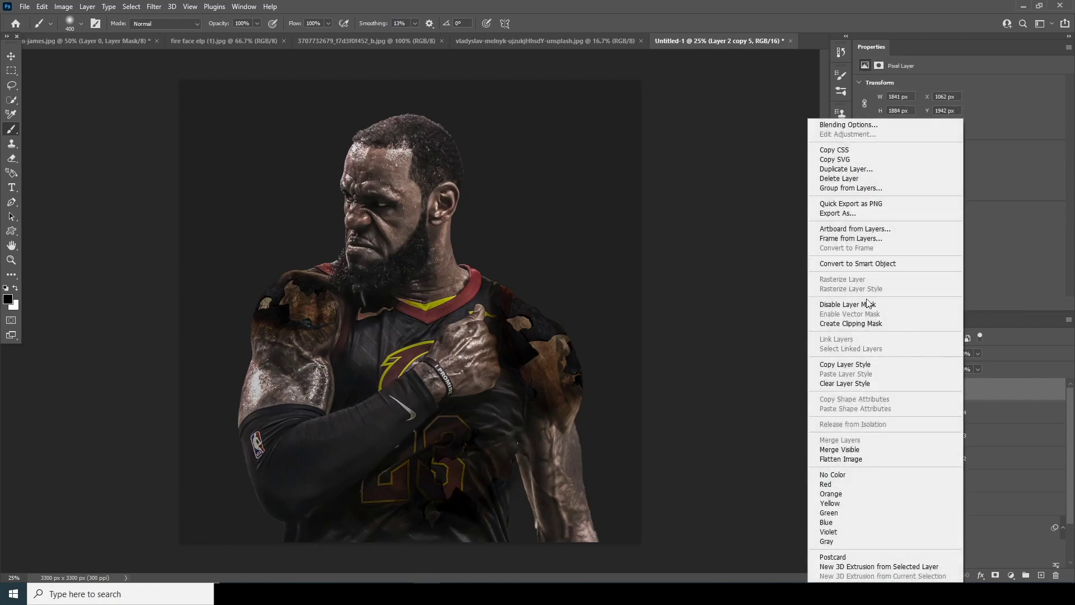
pyautogui.click(855, 325)
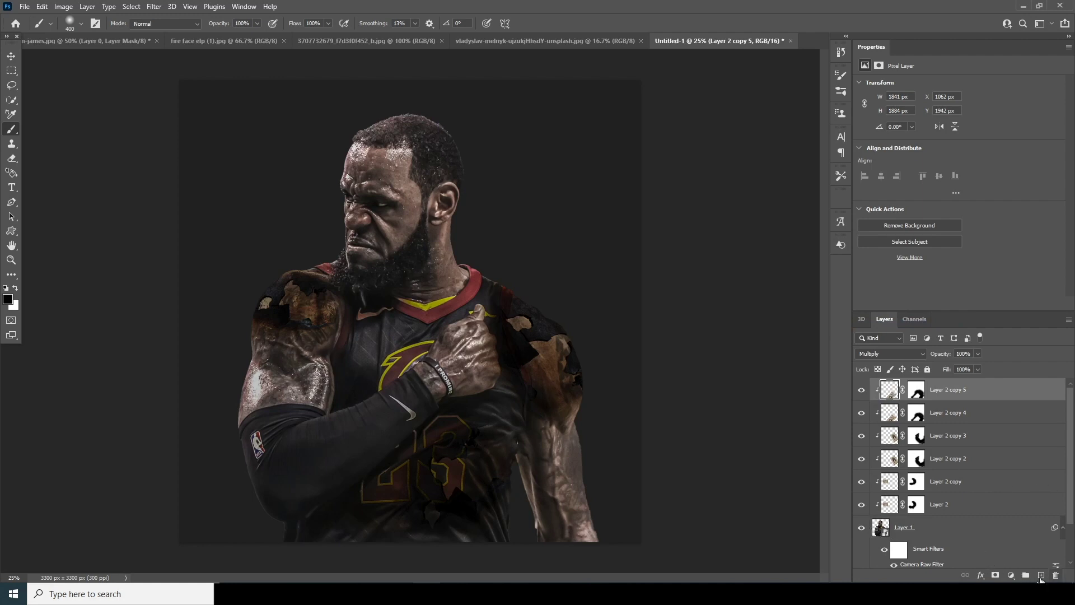
# Step: Add a new empty layer above the burnt paper layers and clip it to the player layer
pyautogui.click(1041, 576)
pyautogui.rightClick(940, 384)
pyautogui.click(836, 324)
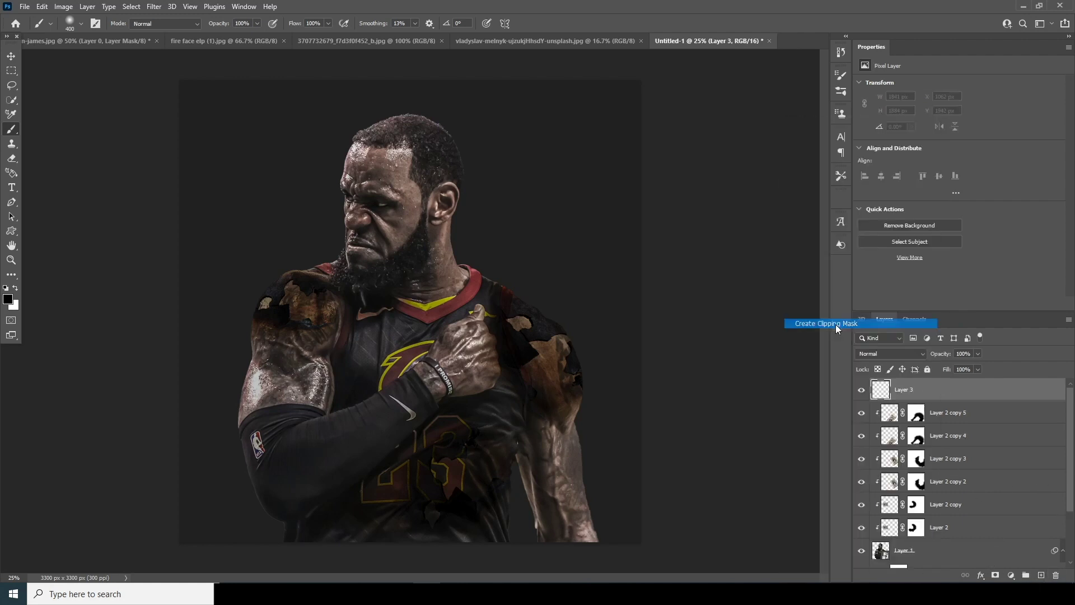
# Step: Choose the Cracking_2 brush from the Cracks brush set for painting on the new layer
pyautogui.click(82, 25)
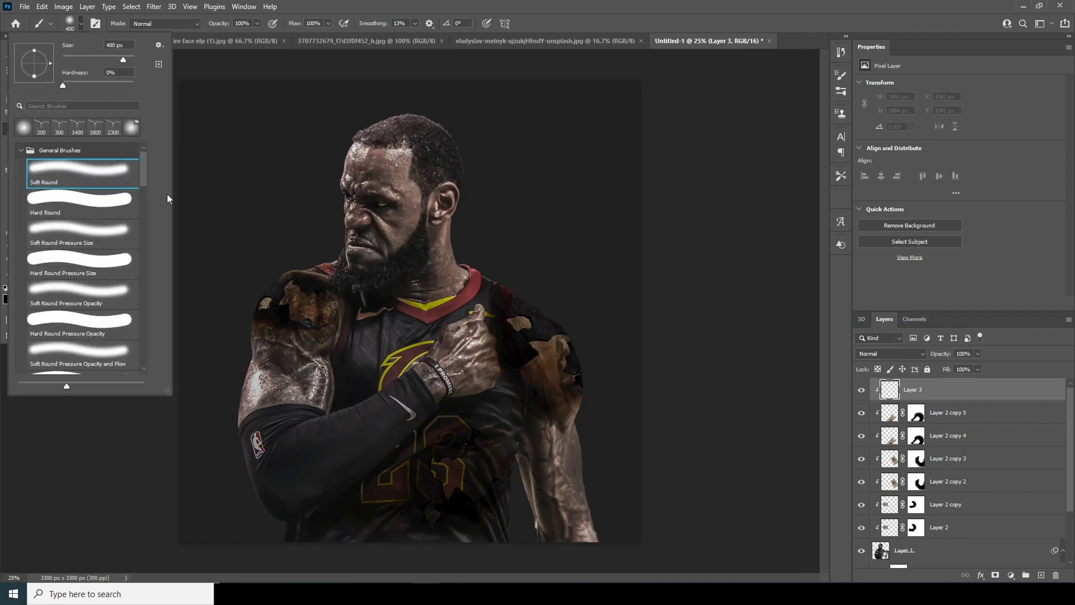
pyautogui.moveTo(141, 177); pyautogui.dragTo(156, 358)
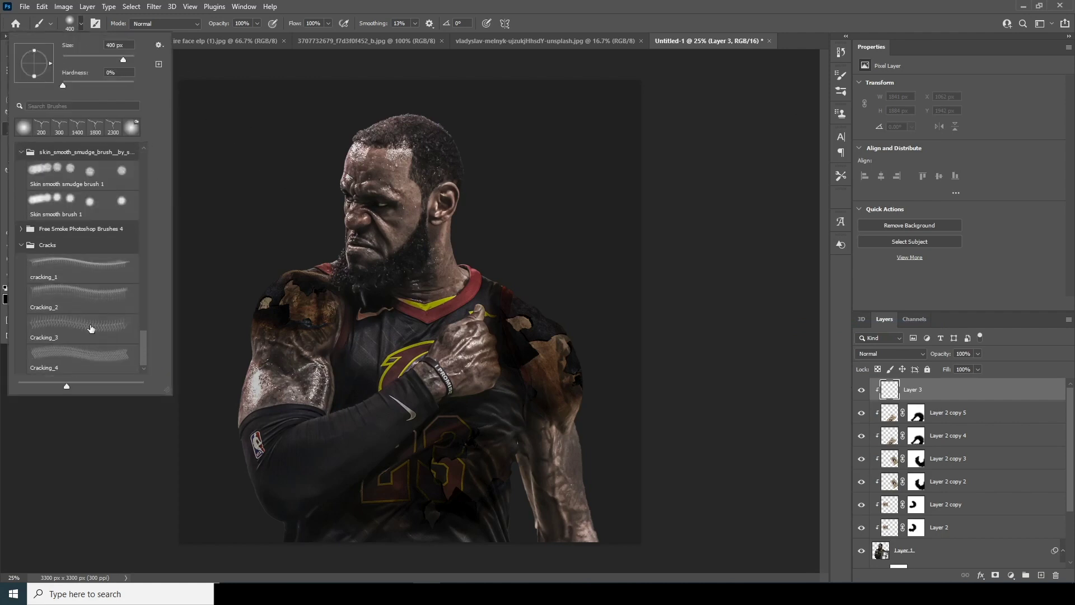
pyautogui.click(91, 266)
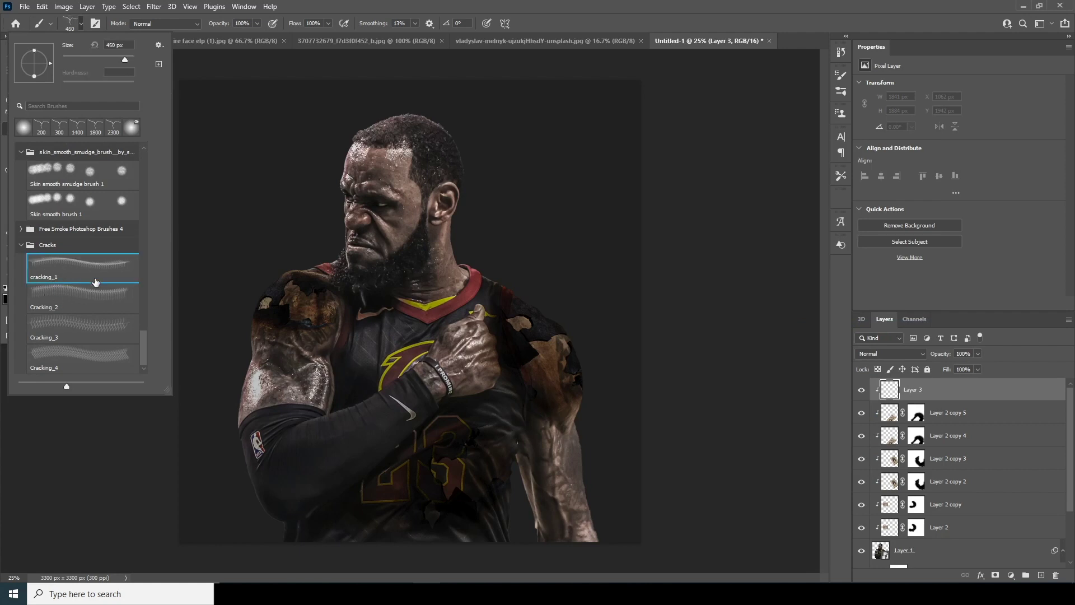
pyautogui.click(112, 303)
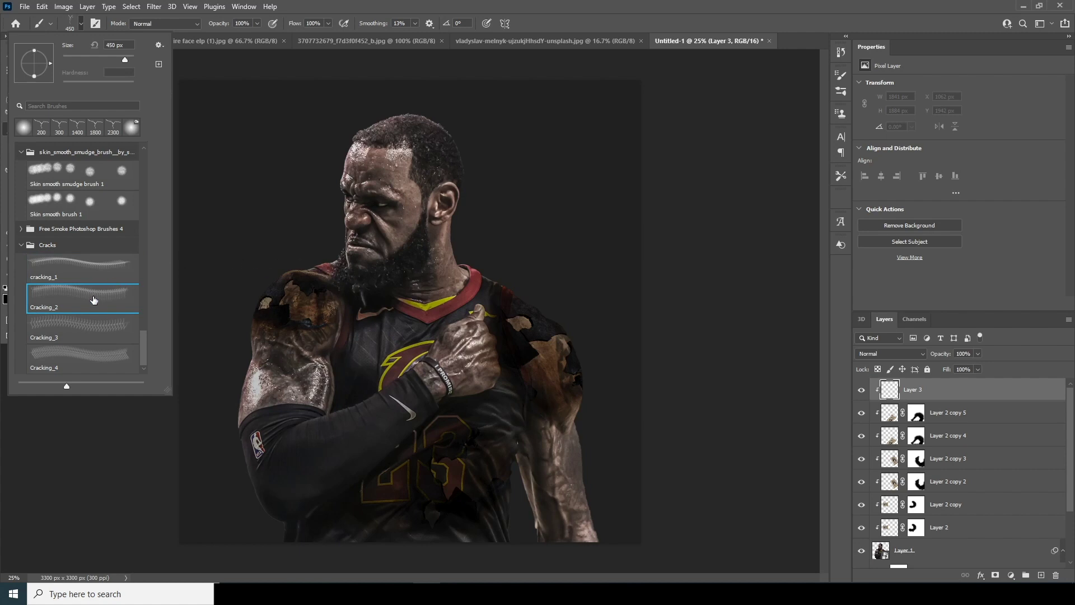
pyautogui.click(894, 393)
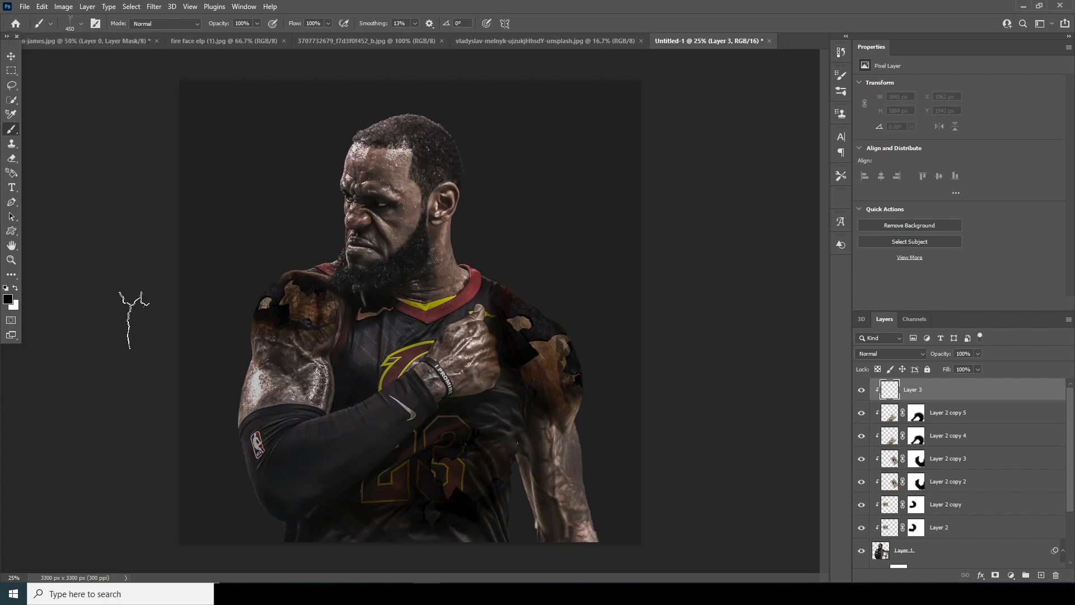
# Step: Set the foreground color to the near-black 040304 sampled from the burnt shoulder
pyautogui.click(8, 300)
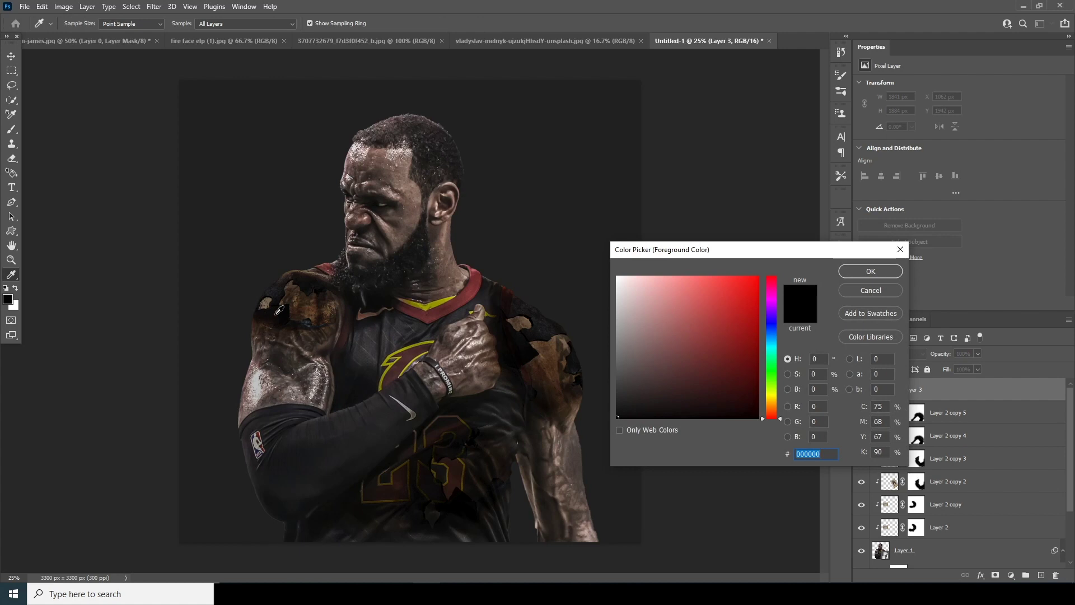
pyautogui.click(281, 295)
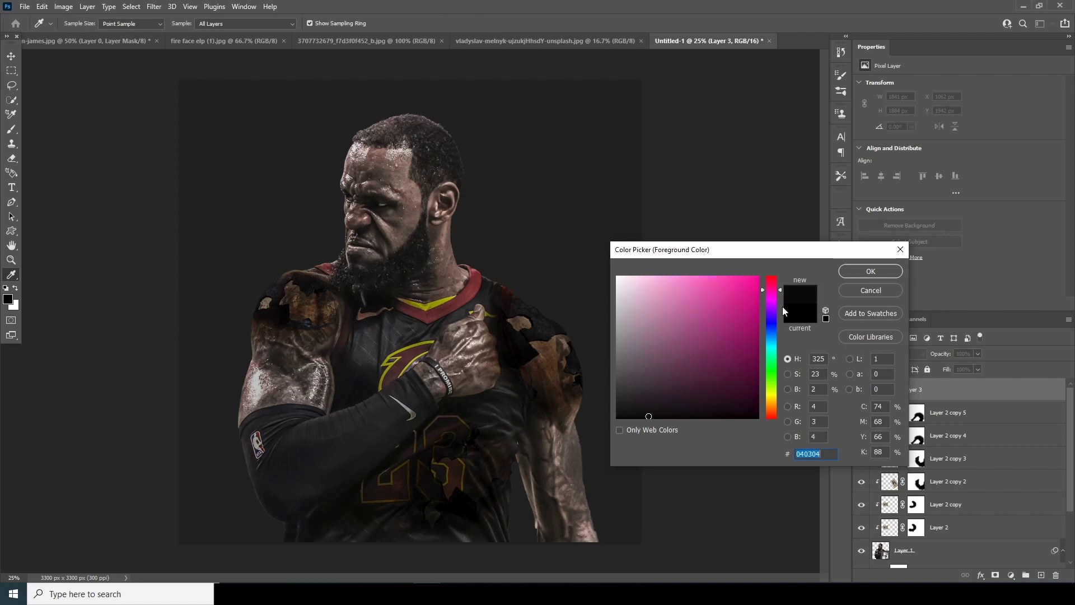
pyautogui.click(870, 276)
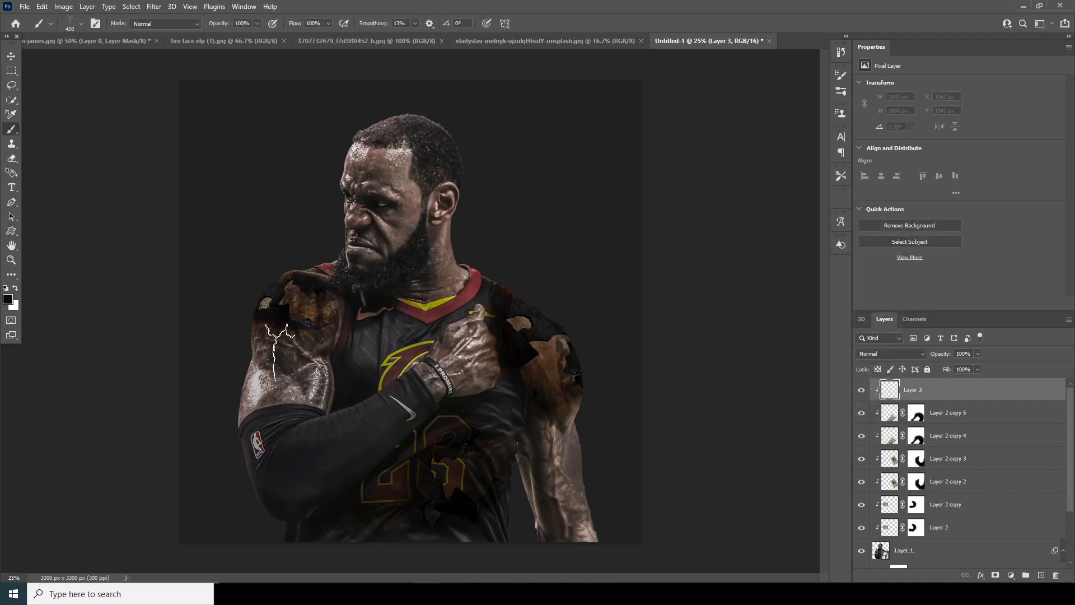
# Step: Stamp cracks on the upper arm just below the first burnt shoulder patch, using a reduced brush size
pyautogui.scroll(3, 279, 363)
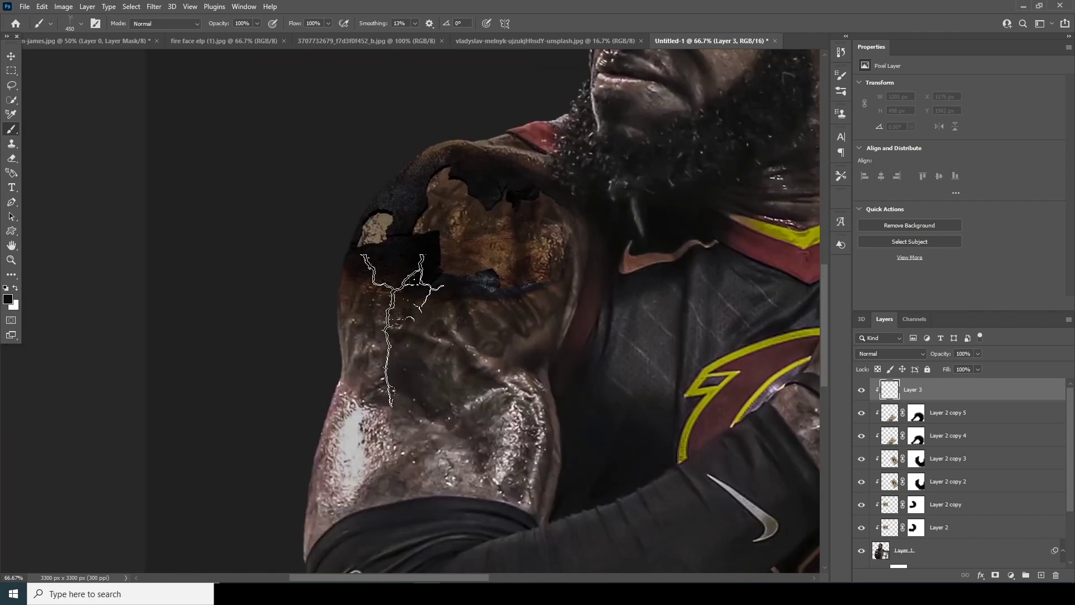
pyautogui.click(358, 311)
pyautogui.press('[')
pyautogui.press('[')
pyautogui.press('[')
pyautogui.press('[')
pyautogui.press('[')
pyautogui.click(427, 303)
# Step: Enlarge the crack brush to 300 px and stamp cracks on the opposite burnt upper arm and the jersey
pyautogui.press(']')
pyautogui.press(']')
pyautogui.press(']')
pyautogui.hscroll(10, 688, 444)
pyautogui.scroll(-2, 688, 443)
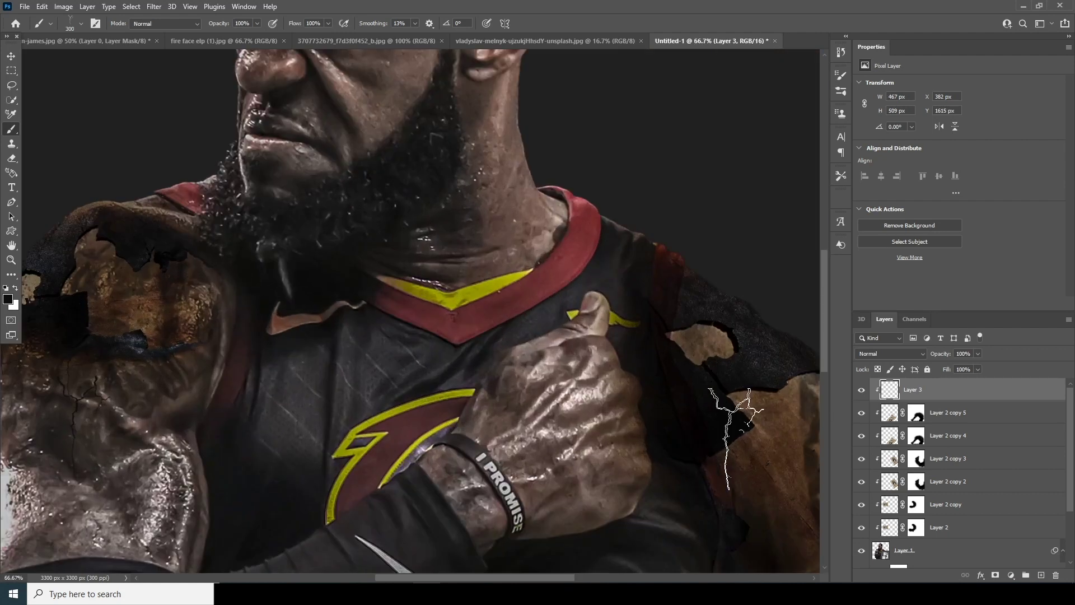
pyautogui.click(572, 498)
pyautogui.click(531, 356)
pyautogui.moveTo(530, 513); pyautogui.dragTo(533, 401)
# Step: Add a second empty layer for cracks and clip it to the player layer
pyautogui.click(1041, 575)
pyautogui.rightClick(972, 390)
pyautogui.click(919, 332)
# Step: Set the crack brush angle to -34° and stamp larger diagonal cracks across the burnt upper arm at varying brush sizes
pyautogui.click(81, 23)
pyautogui.moveTo(49, 63); pyautogui.dragTo(47, 72)
pyautogui.click(582, 344)
pyautogui.press(']')
pyautogui.press(']')
pyautogui.press(']')
pyautogui.press(']')
pyautogui.press(']')
pyautogui.press(']')
pyautogui.click(563, 310)
pyautogui.press('[')
pyautogui.press('[')
pyautogui.press('[')
pyautogui.press('[')
pyautogui.press('[')
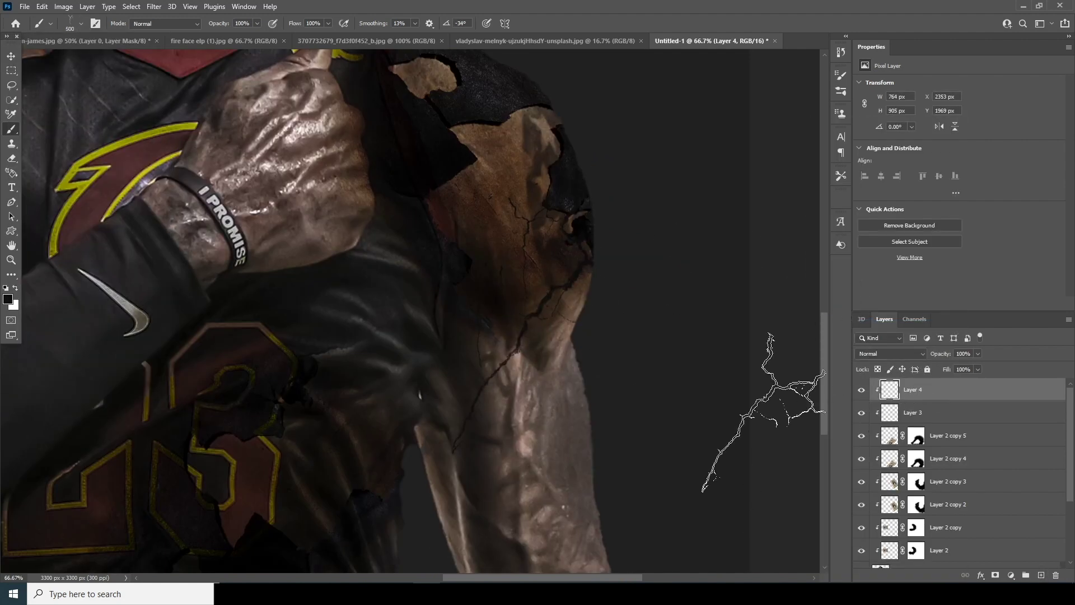
# Step: Set the crack brush to a 27° angle and 500 px, and stamp a crack at the burnt shoulder's outer edge
pyautogui.moveTo(538, 129); pyautogui.dragTo(616, 255)
pyautogui.click(616, 256)
pyautogui.click(81, 24)
pyautogui.moveTo(47, 73); pyautogui.dragTo(49, 59)
pyautogui.press(']')
pyautogui.click(636, 268)
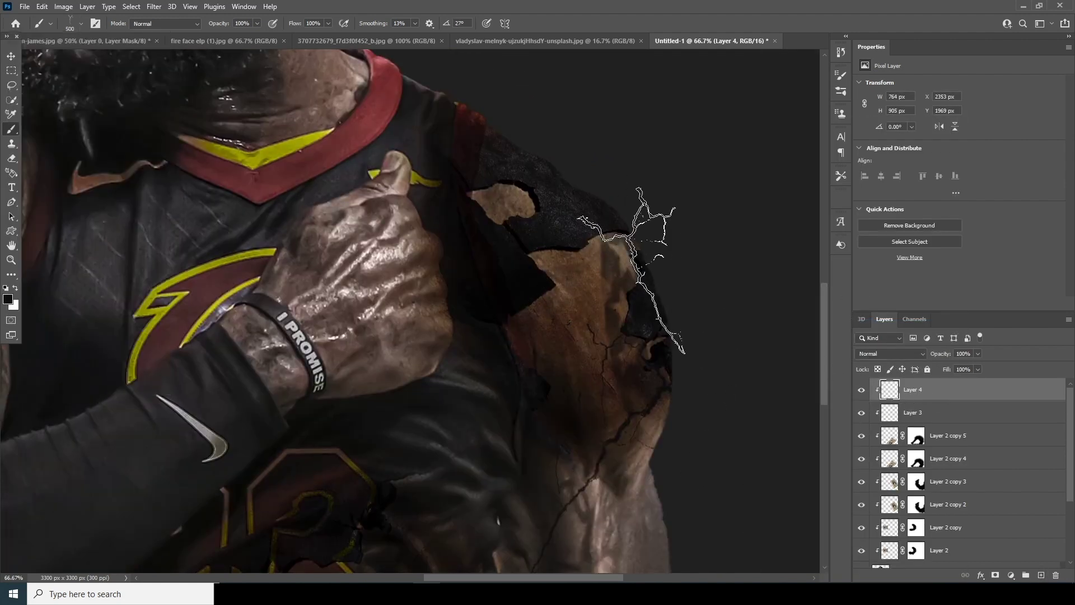
# Step: Stamp more angled cracks over the burnt shoulder and jersey, and reduce the brush to 250 px
pyautogui.click(518, 241)
pyautogui.moveTo(418, 346); pyautogui.dragTo(670, 406)
pyautogui.moveTo(160, 196); pyautogui.dragTo(511, 175)
pyautogui.click(481, 294)
pyautogui.press('[')
pyautogui.press('[')
pyautogui.press('[')
pyautogui.hotkey('ctrl', '-')
pyautogui.hotkey('ctrl', '-')
pyautogui.hotkey('ctrl', '-')
pyautogui.hotkey('ctrl', '-')
pyautogui.hotkey('ctrl', '+')
pyautogui.hotkey('ctrl', '+')
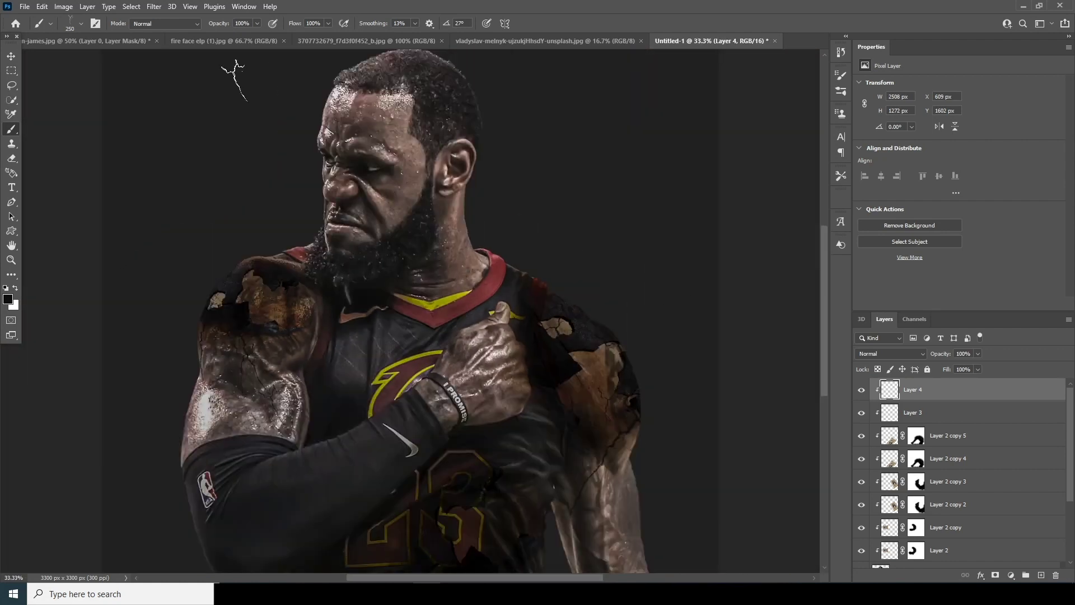
# Step: Copy the campfire picture from its own document into the player composite, accepting the bit-depth conversion
pyautogui.click(11, 57)
pyautogui.click(349, 41)
pyautogui.click(499, 40)
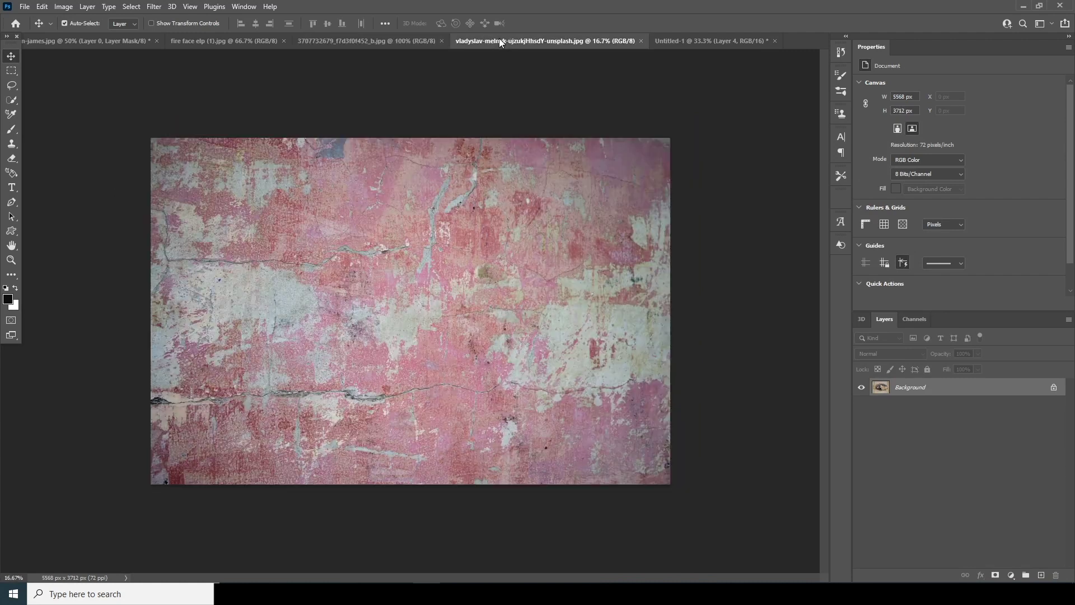
pyautogui.click(224, 42)
pyautogui.moveTo(386, 330); pyautogui.dragTo(675, 68)
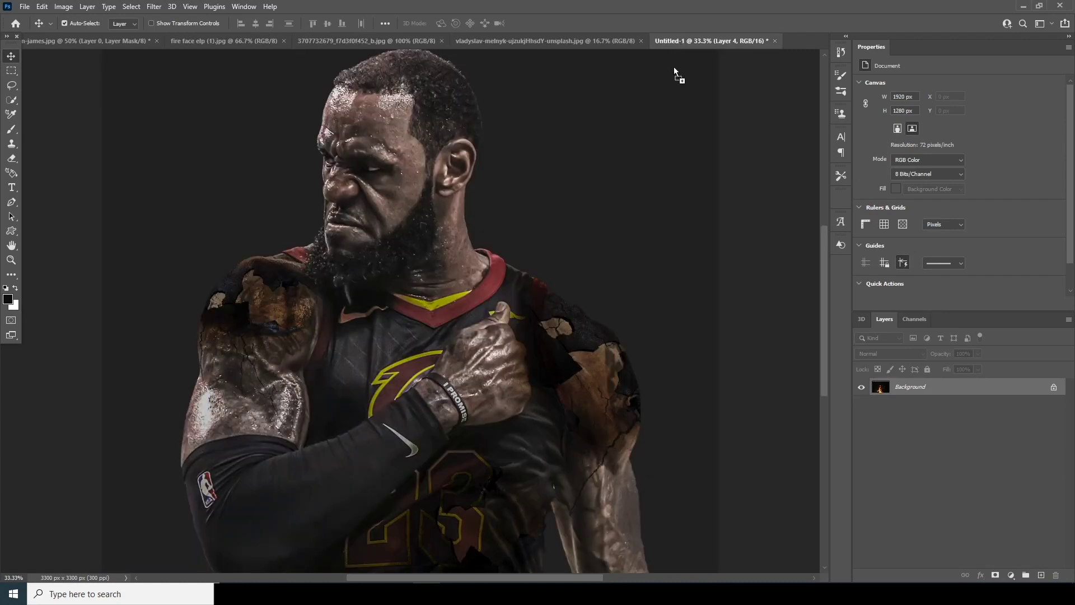
pyautogui.moveTo(560, 368); pyautogui.dragTo(559, 368)
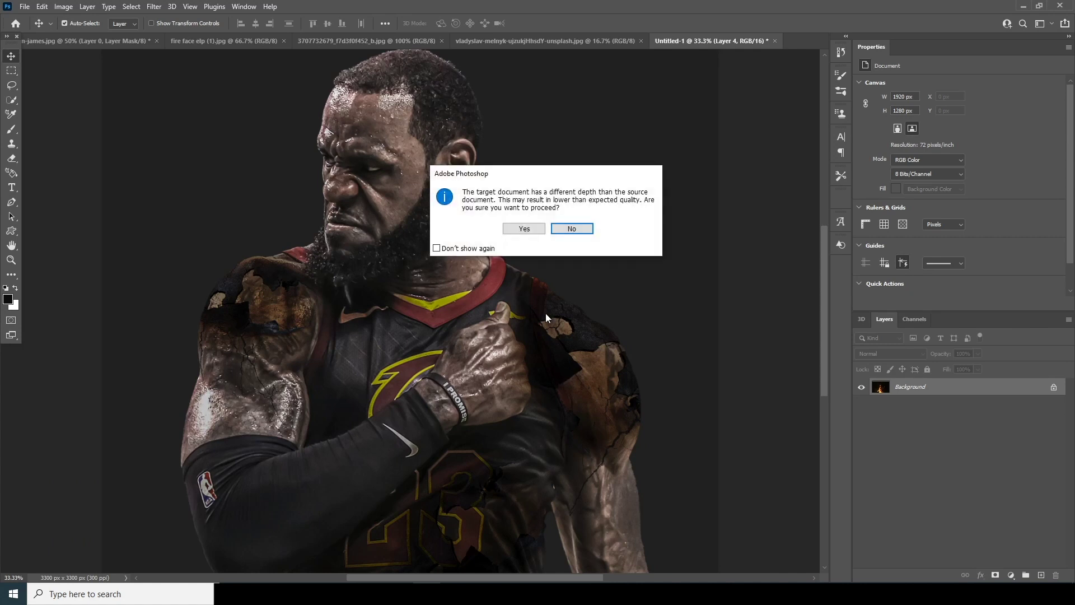
pyautogui.click(522, 231)
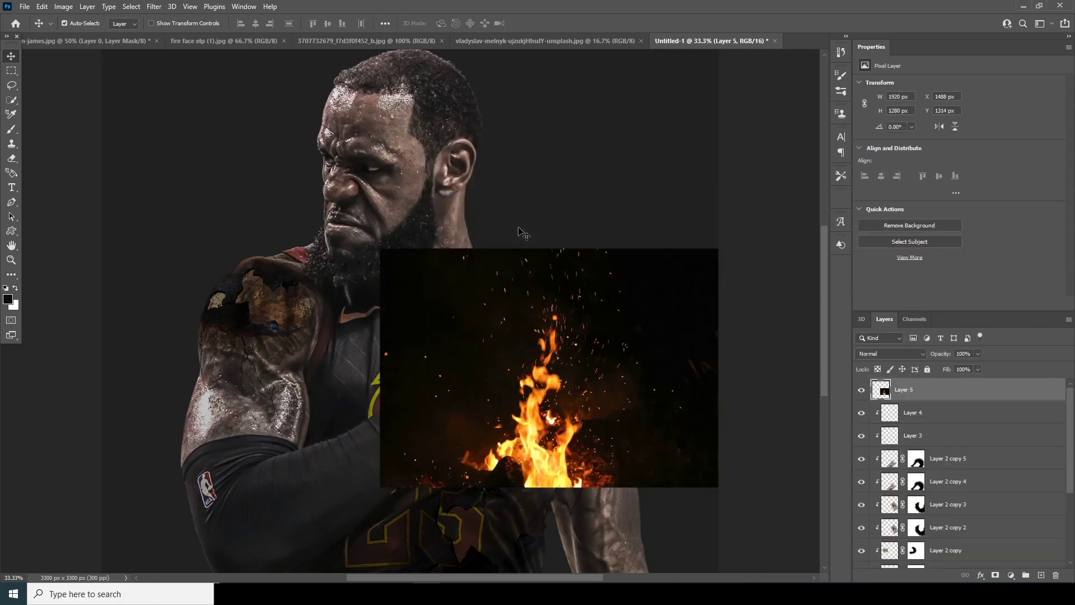
# Step: Set the fire layer's blend mode to Screen and move it over the burnt shoulder beside the player's beard
pyautogui.click(880, 354)
pyautogui.click(867, 393)
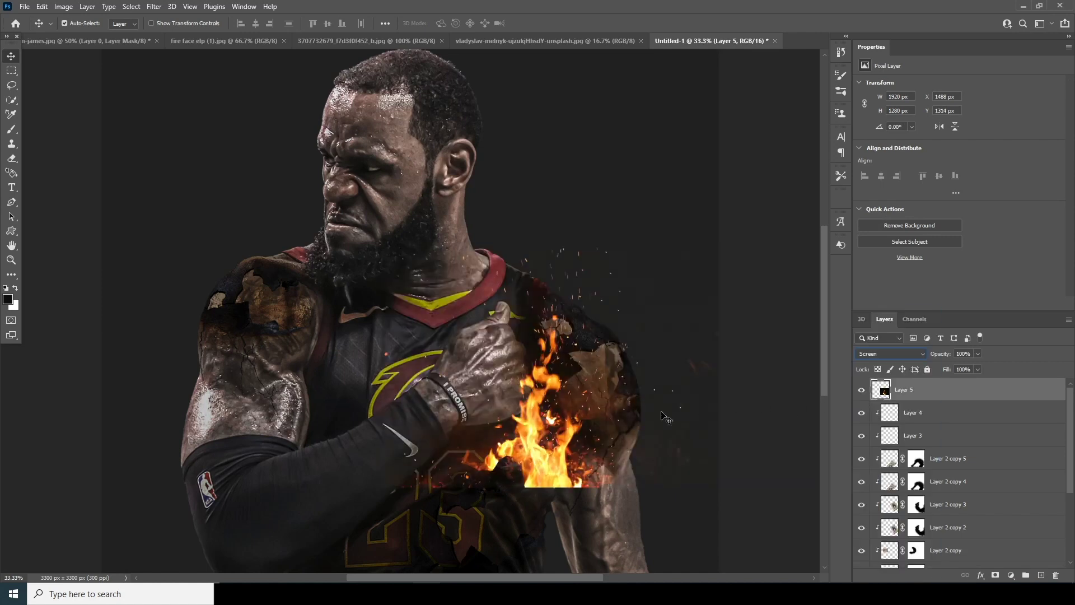
pyautogui.hotkey('ctrl', 't')
pyautogui.moveTo(607, 431); pyautogui.dragTo(293, 297)
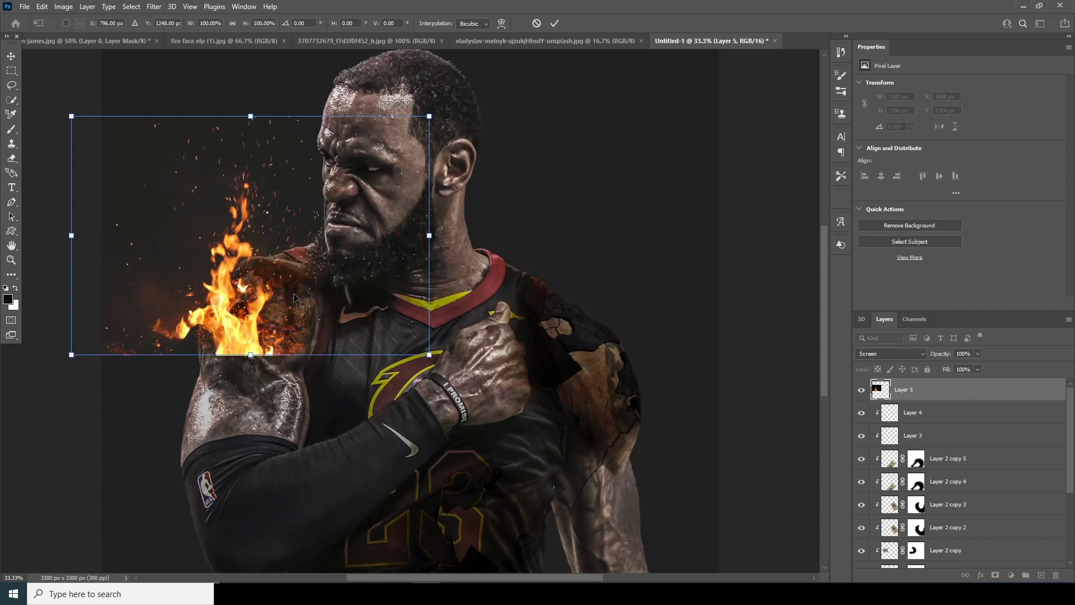
pyautogui.press('Return')
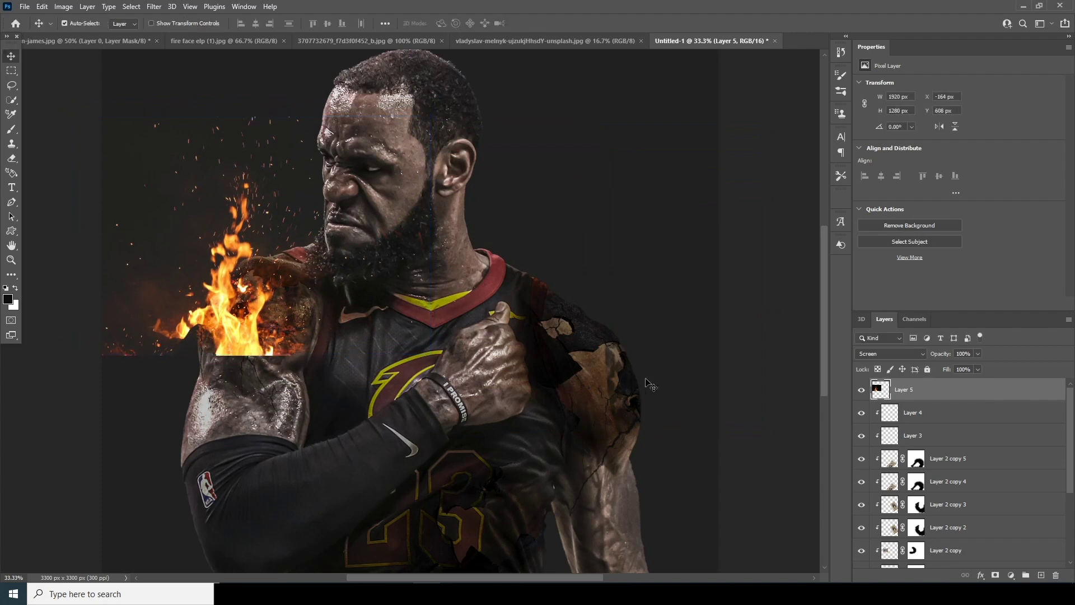
# Step: Add a layer mask to the fire layer and choose a soft round brush for painting on it
pyautogui.click(996, 576)
pyautogui.press('b')
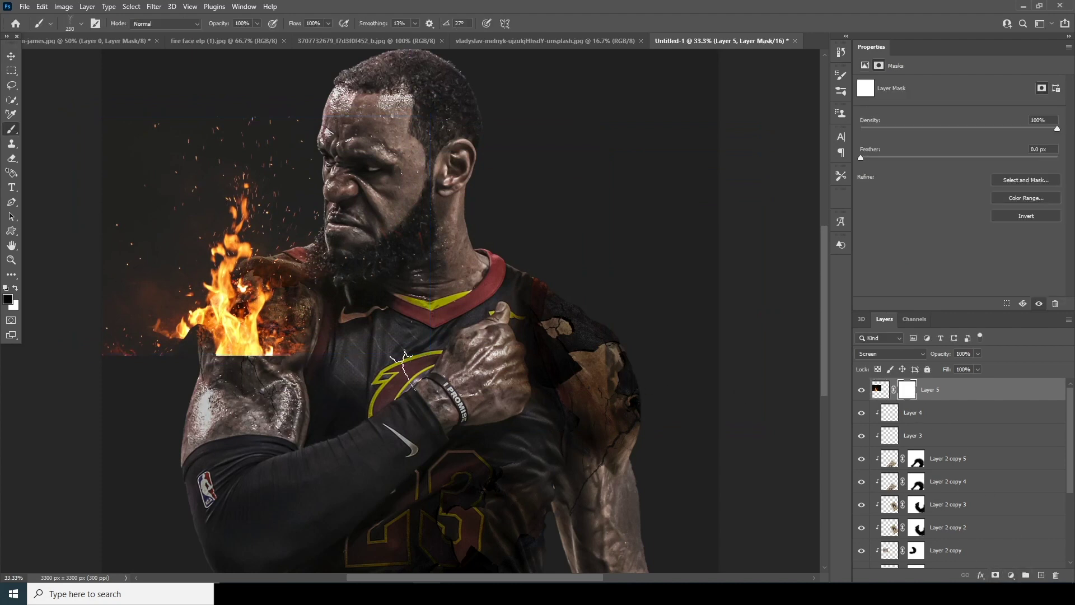
pyautogui.click(82, 26)
pyautogui.moveTo(146, 349); pyautogui.dragTo(129, 147)
pyautogui.doubleClick(120, 171)
# Step: Paint black on the fire layer's mask to fade its hard outer and lower edges, and reduce the brush to 250 px
pyautogui.press(']')
pyautogui.press(']')
pyautogui.press(']')
pyautogui.moveTo(311, 360)
pyautogui.mouseDown()
pyautogui.moveTo(210, 388)
pyautogui.moveTo(222, 381)
pyautogui.moveTo(163, 381)
pyautogui.moveTo(96, 351)
pyautogui.moveTo(96, 362)
pyautogui.moveTo(167, 368)
pyautogui.moveTo(101, 363)
pyautogui.moveTo(84, 113)
pyautogui.moveTo(113, 100)
pyautogui.moveTo(105, 116)
pyautogui.moveTo(126, 98)
pyautogui.moveTo(312, 88)
pyautogui.moveTo(323, 105)
pyautogui.moveTo(276, 106)
pyautogui.moveTo(213, 72)
pyautogui.moveTo(124, 131)
pyautogui.moveTo(102, 217)
pyautogui.moveTo(74, 220)
pyautogui.mouseUp()
pyautogui.press('[')
pyautogui.press('[')
pyautogui.press(']')
pyautogui.press(']')
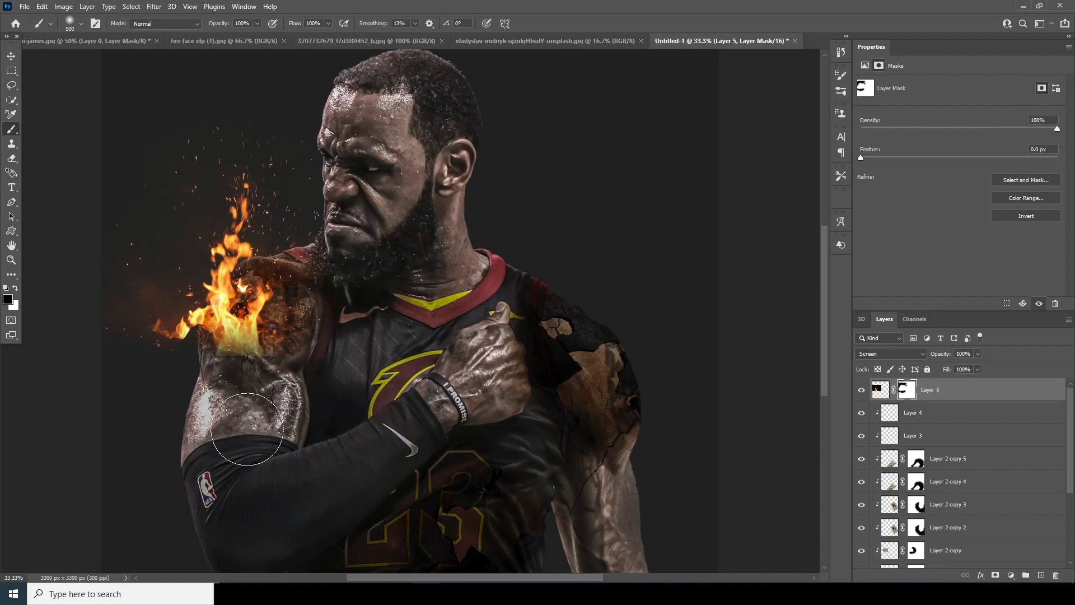
pyautogui.press('[')
pyautogui.press('[')
pyautogui.press('[')
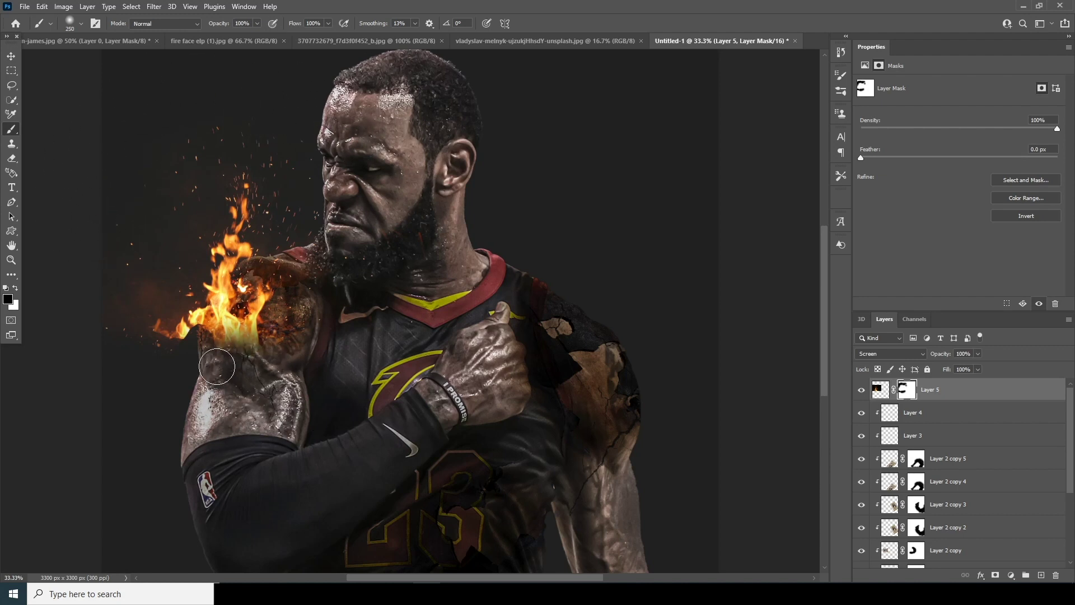
# Step: Warp the masked fire so its flames narrow and follow the curve of the burnt shoulder
pyautogui.click(11, 56)
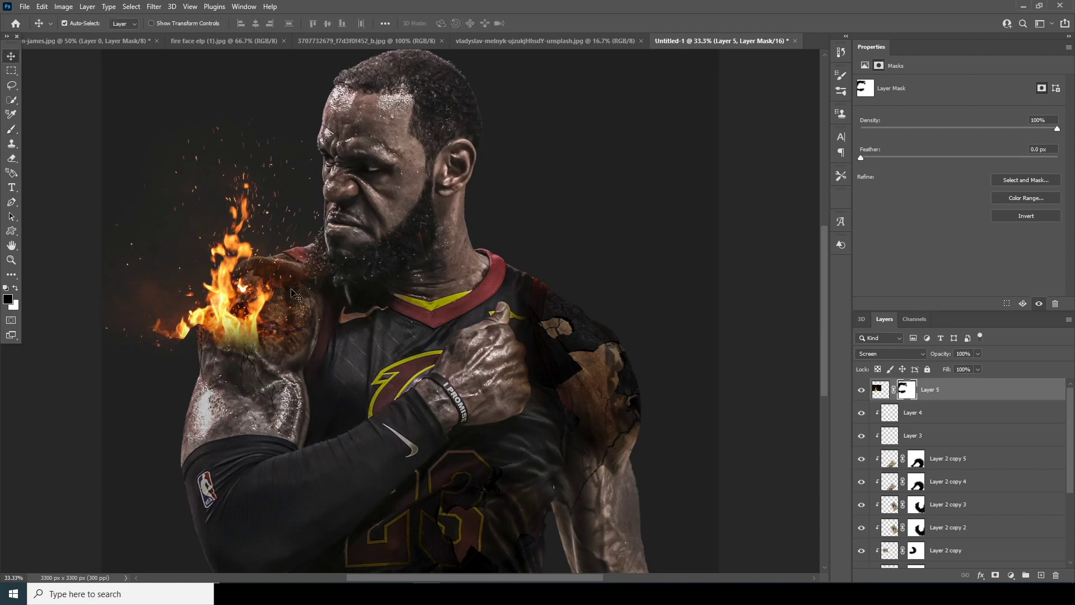
pyautogui.hotkey('ctrl', 't')
pyautogui.rightClick(222, 272)
pyautogui.click(252, 343)
pyautogui.moveTo(212, 322); pyautogui.dragTo(226, 323)
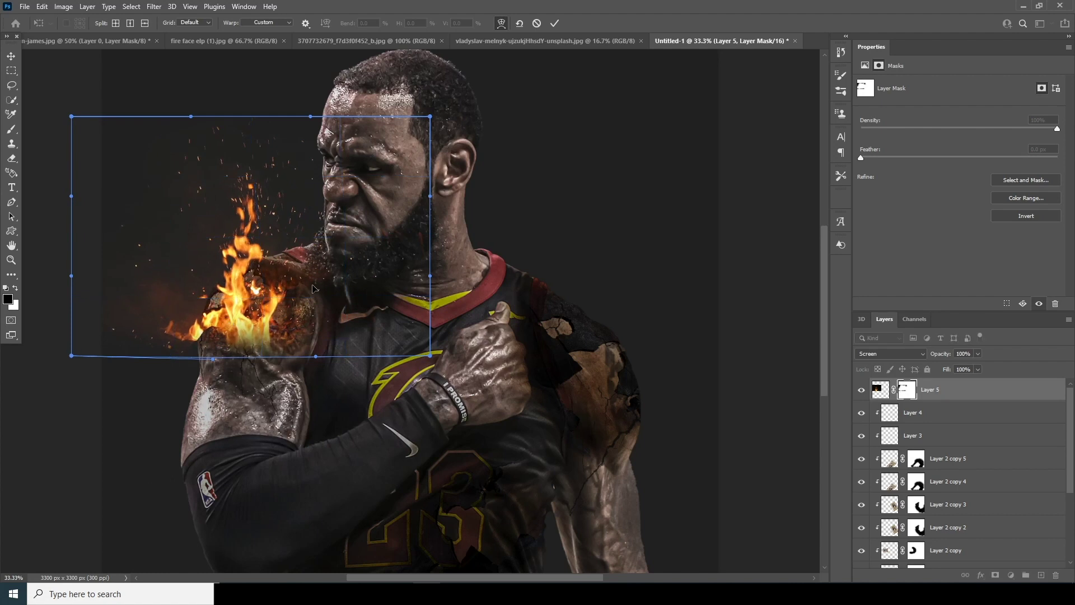
pyautogui.moveTo(430, 275); pyautogui.dragTo(268, 271)
pyautogui.moveTo(197, 114); pyautogui.dragTo(233, 56)
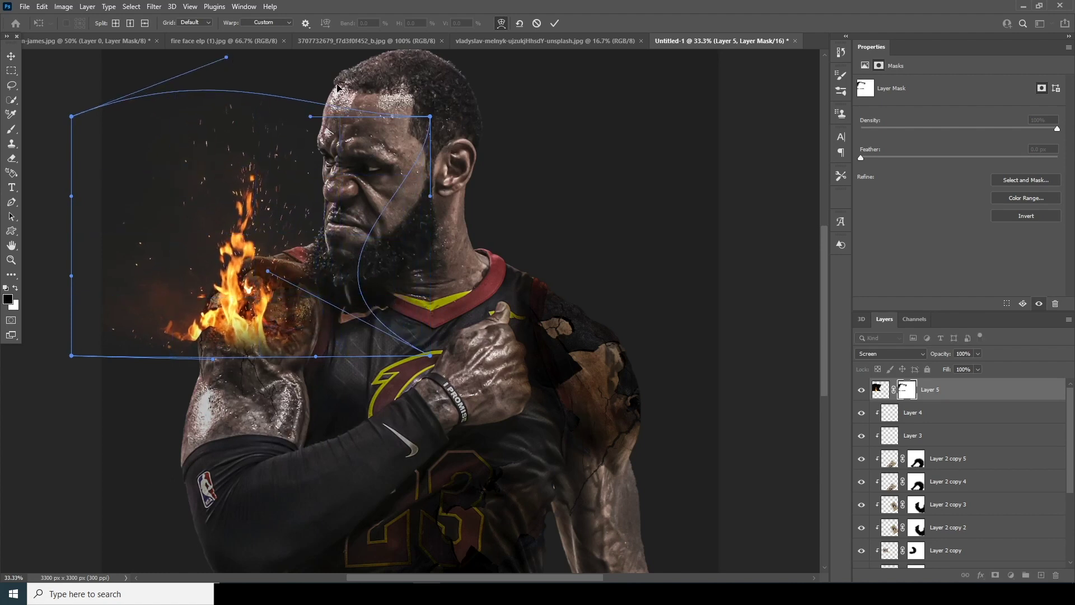
pyautogui.moveTo(71, 356); pyautogui.dragTo(153, 341)
pyautogui.press('Return')
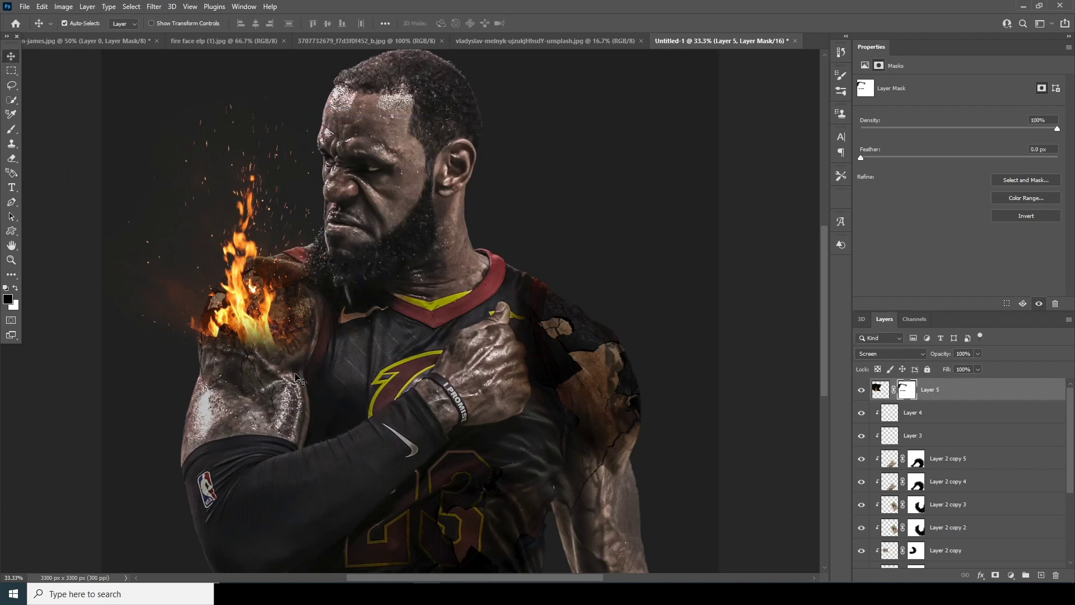
# Step: Duplicate the warped fire layer in place to intensify the flames, and select the original fire layer's mask
pyautogui.click(878, 395)
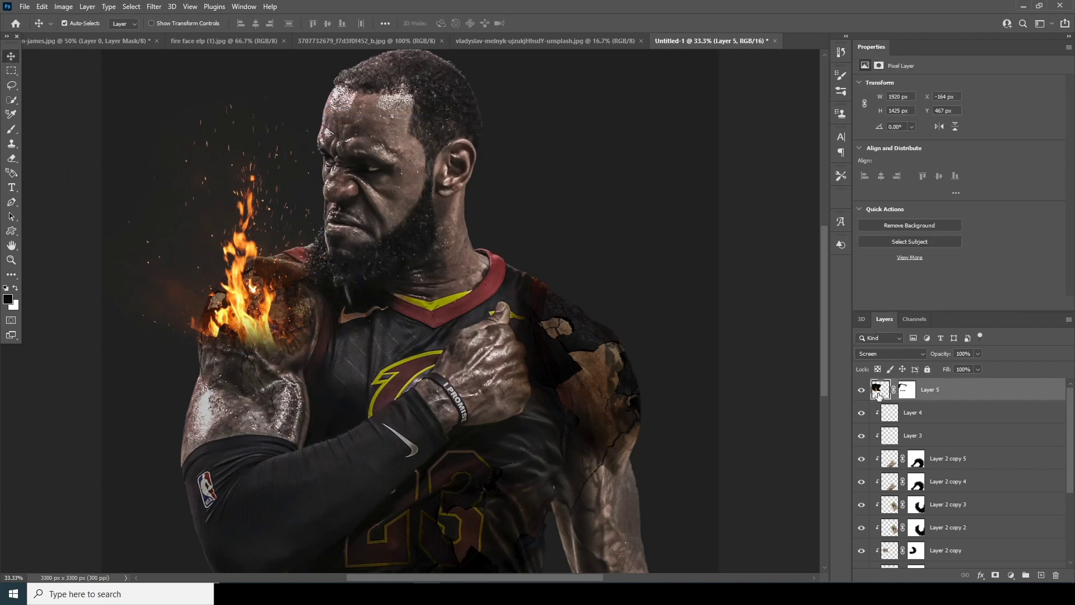
pyautogui.hotkey('ctrl', 'j')
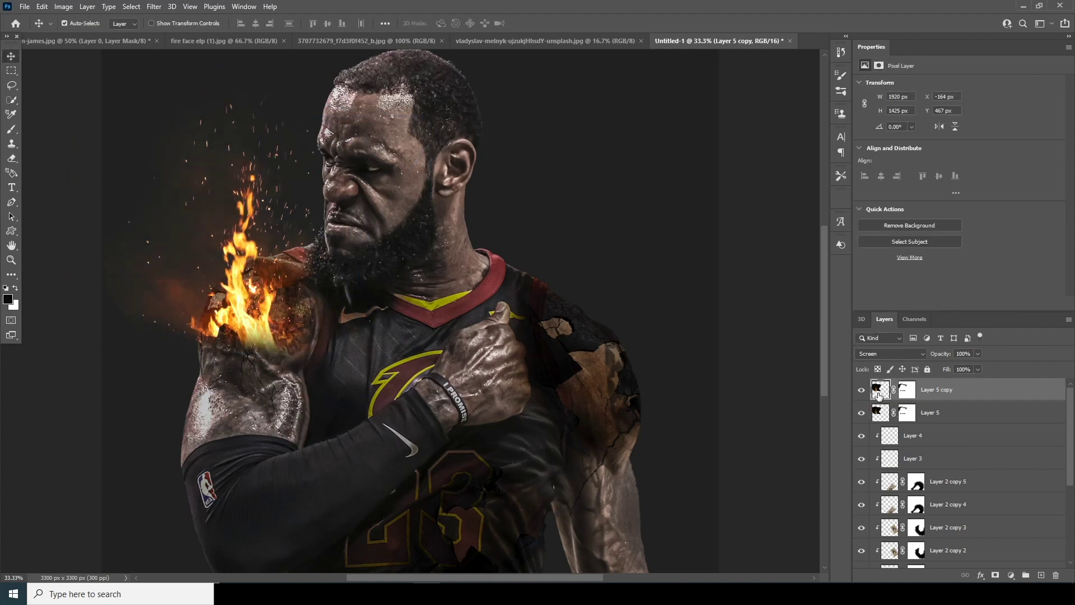
pyautogui.click(911, 398)
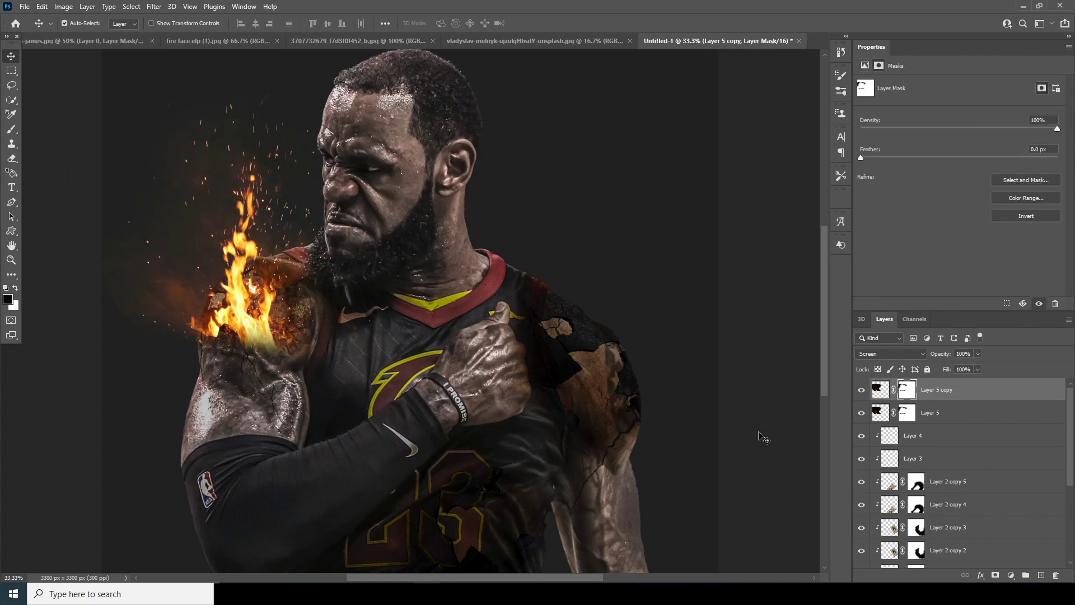
pyautogui.press('b')
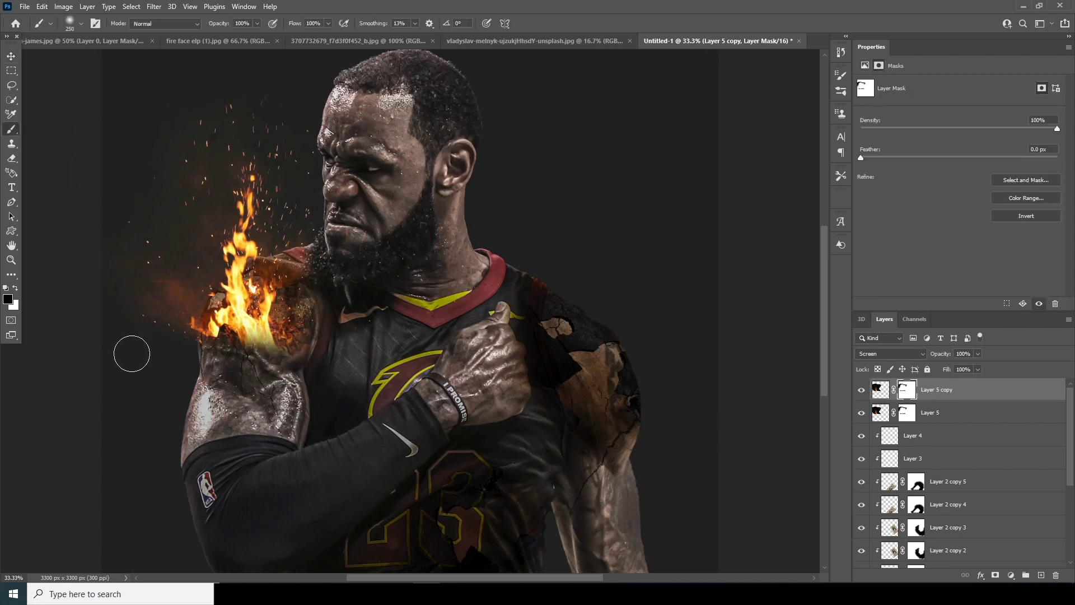
pyautogui.click(906, 413)
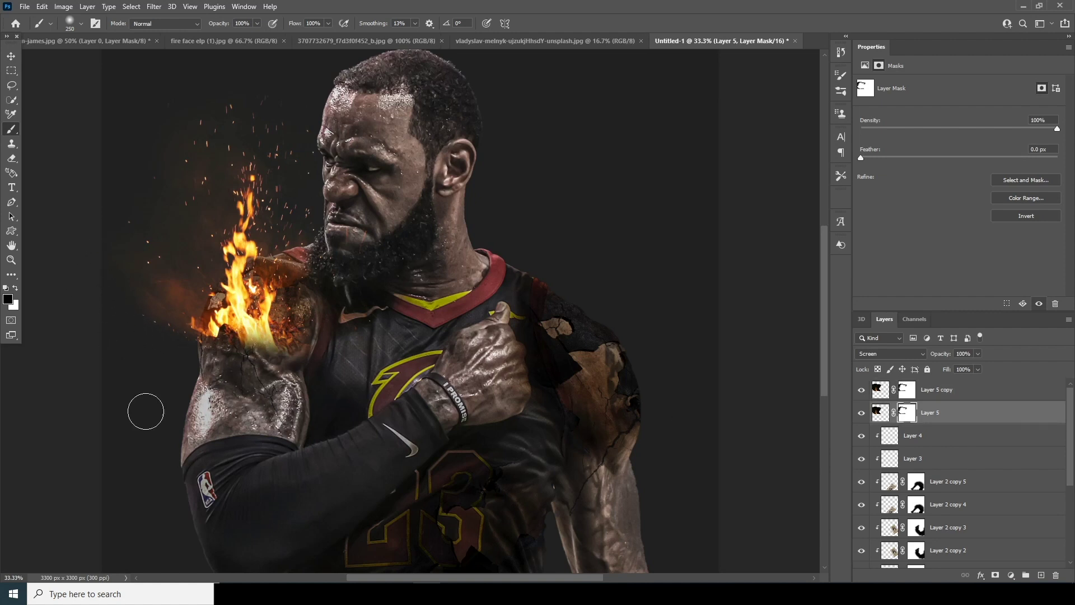
pyautogui.click(12, 56)
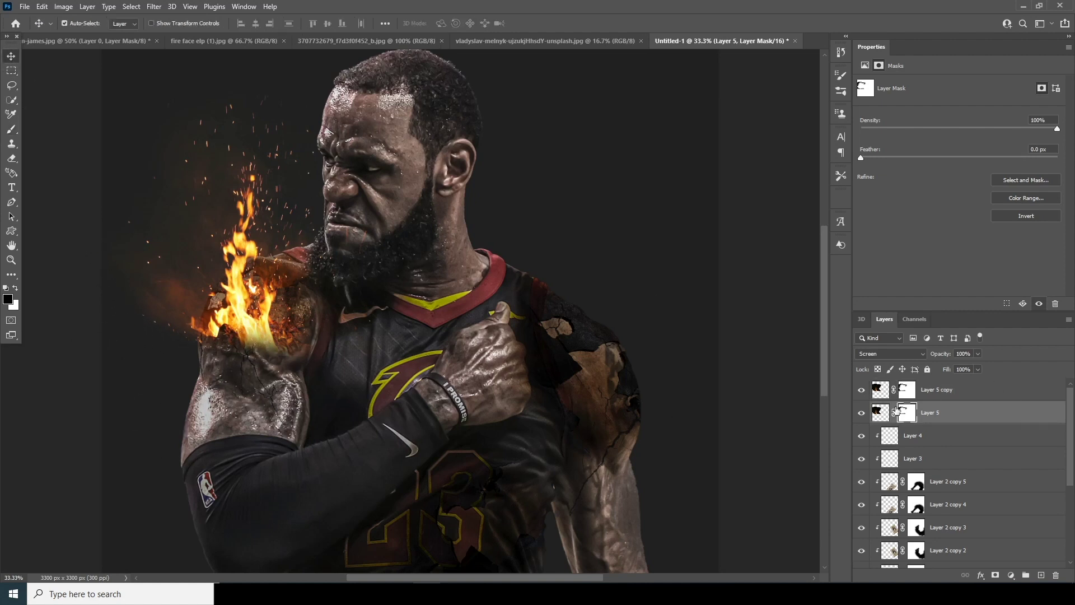
# Step: Duplicate the upper fire layer again, flip the copy horizontally and move it onto the opposite burnt upper arm
pyautogui.click(878, 390)
pyautogui.hotkey('ctrl', 'j')
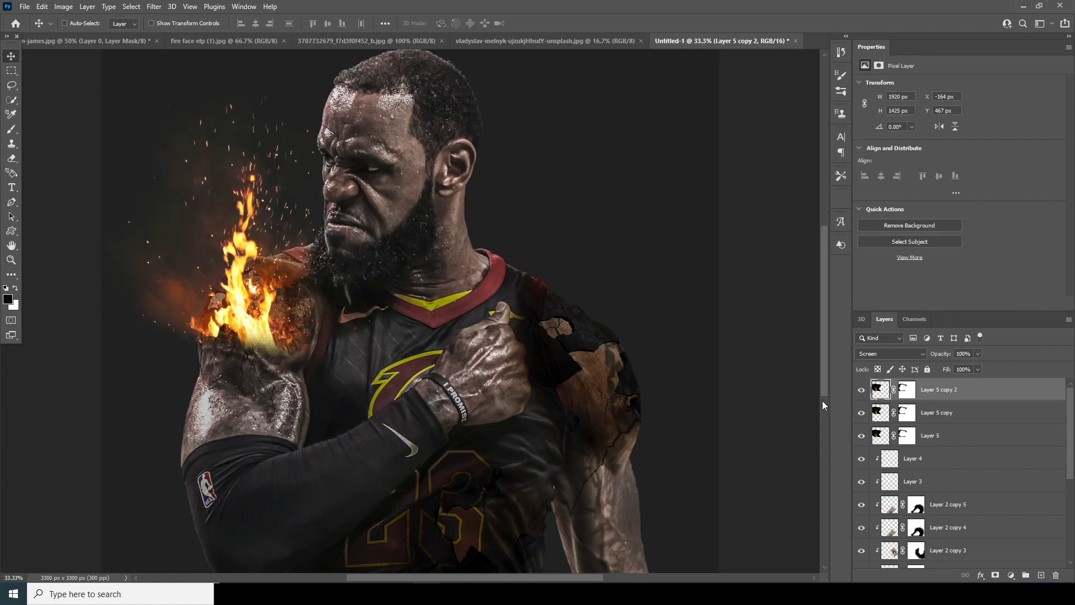
pyautogui.hotkey('ctrl', 't')
pyautogui.moveTo(281, 267); pyautogui.dragTo(638, 337)
pyautogui.rightClick(629, 327)
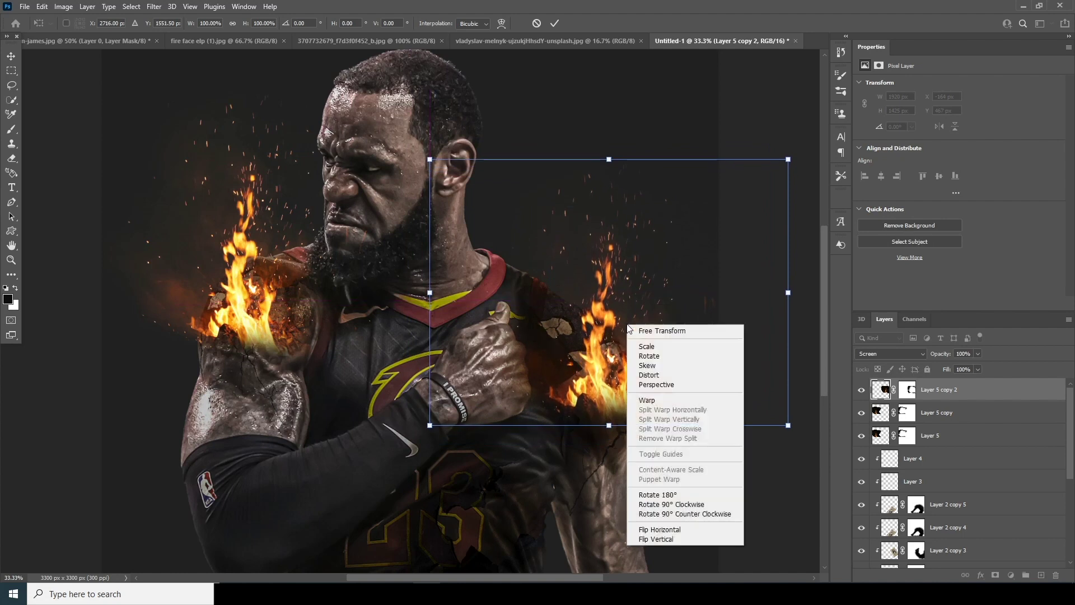
pyautogui.click(663, 530)
pyautogui.moveTo(628, 362); pyautogui.dragTo(618, 329)
pyautogui.moveTo(616, 304); pyautogui.dragTo(629, 388)
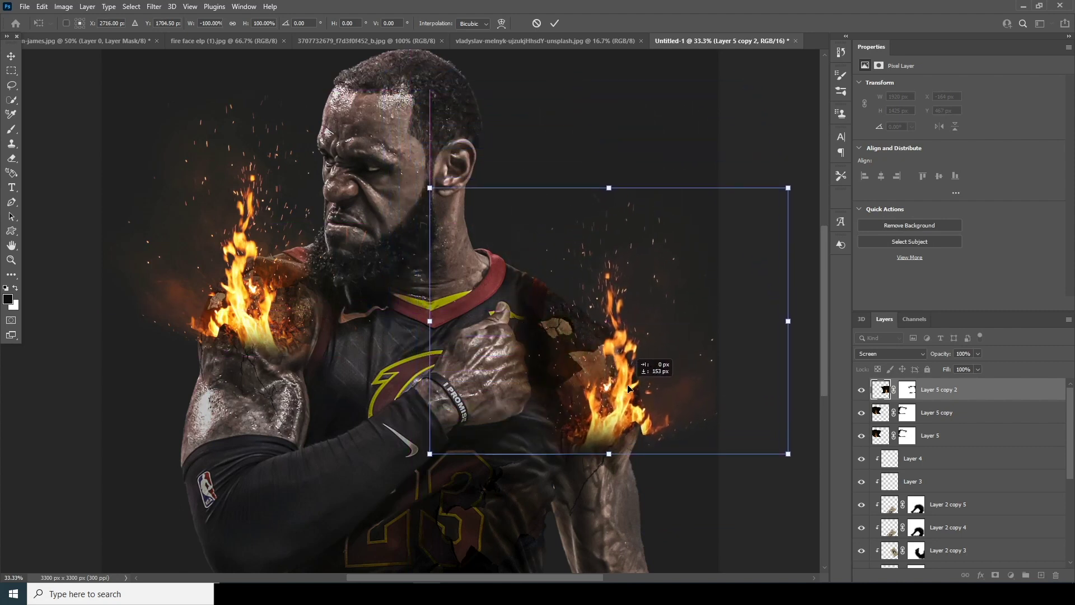
# Step: Warp the flipped fire so its base fits the burnt upper arm and its flames stretch taller
pyautogui.rightClick(605, 403)
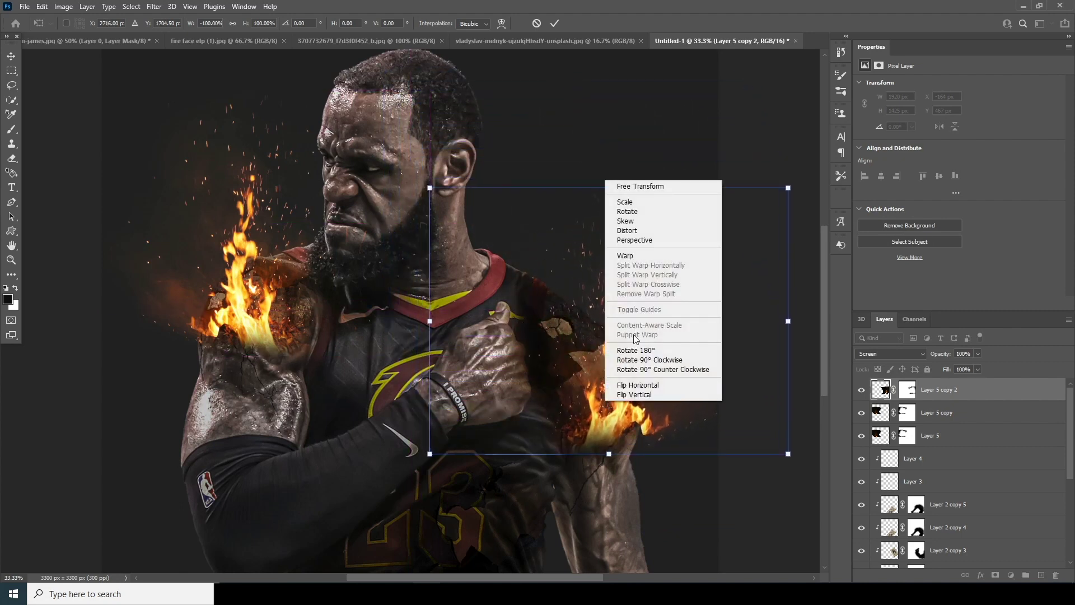
pyautogui.click(625, 256)
pyautogui.moveTo(434, 458); pyautogui.dragTo(508, 472)
pyautogui.moveTo(668, 363); pyautogui.dragTo(665, 316)
pyautogui.moveTo(549, 362); pyautogui.dragTo(565, 388)
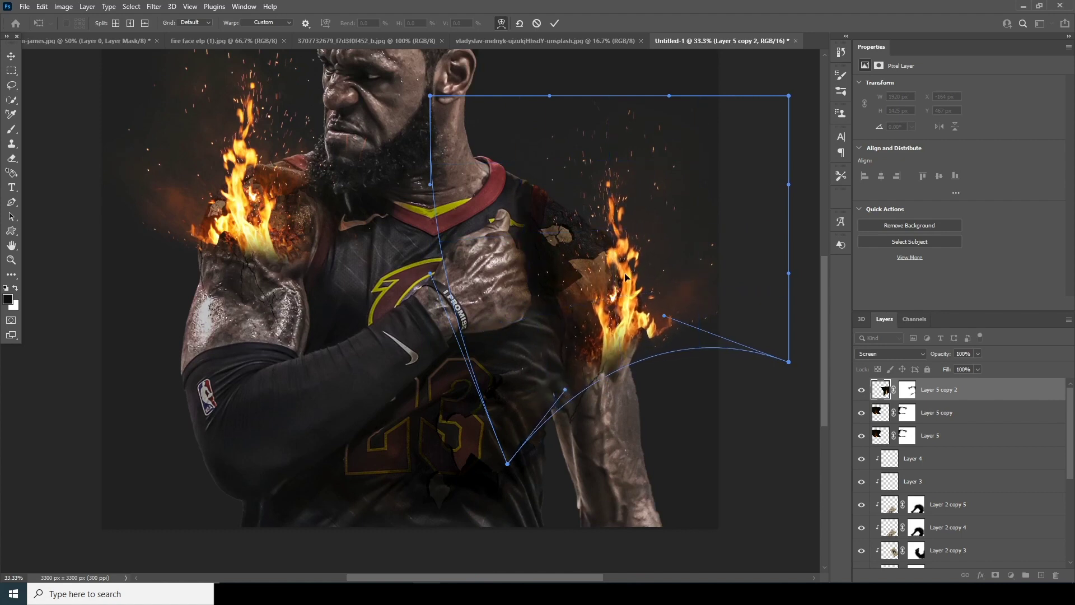
pyautogui.moveTo(664, 318); pyautogui.dragTo(656, 309)
pyautogui.moveTo(788, 362); pyautogui.dragTo(713, 350)
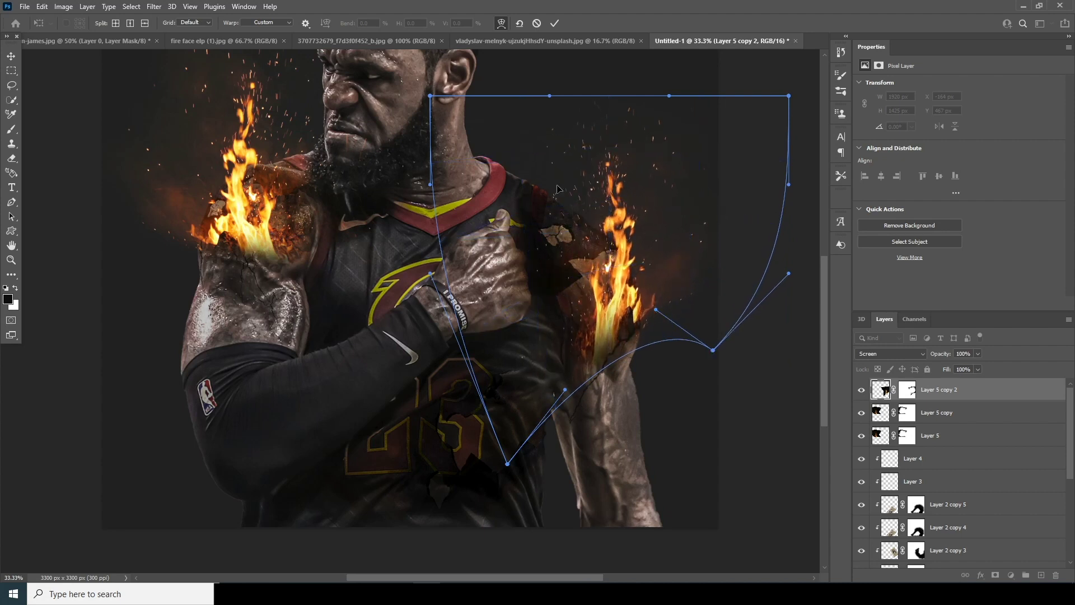
pyautogui.moveTo(627, 174); pyautogui.dragTo(610, 138)
pyautogui.press('Return')
pyautogui.press('v')
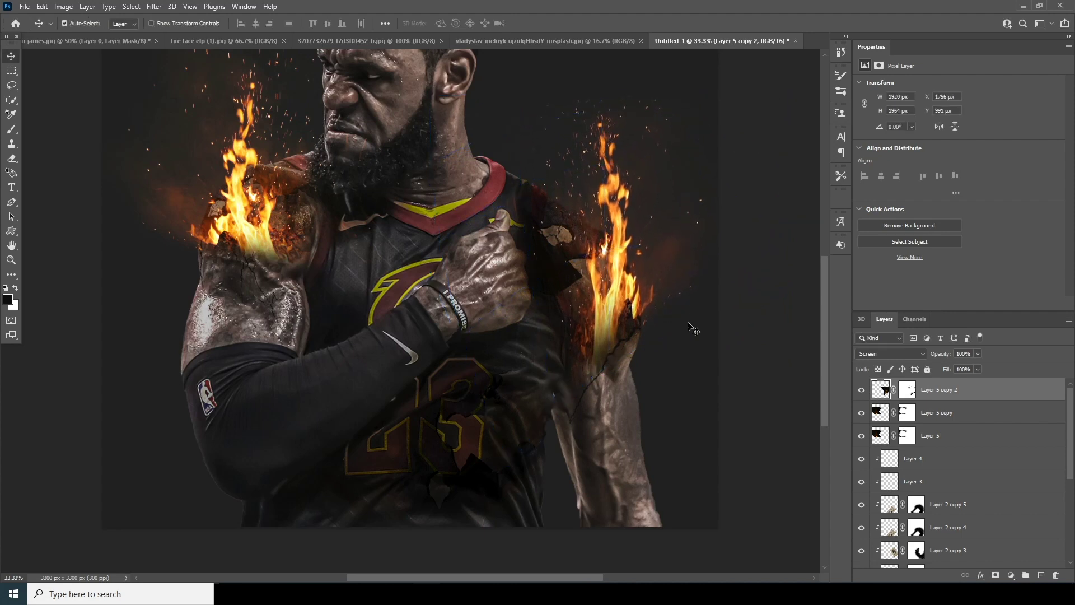
# Step: Duplicate the flipped fire twice, scale the top copy to about 53%, and place it over the jersey number
pyautogui.hotkey('ctrl', '-')
pyautogui.hotkey('ctrl', '+')
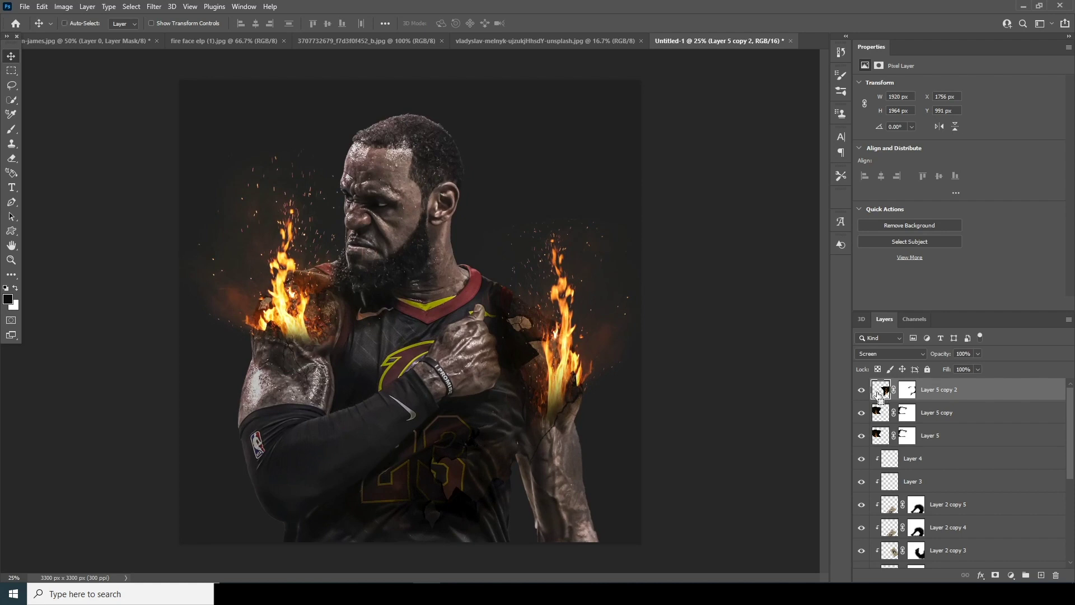
pyautogui.hotkey('ctrl', 'j')
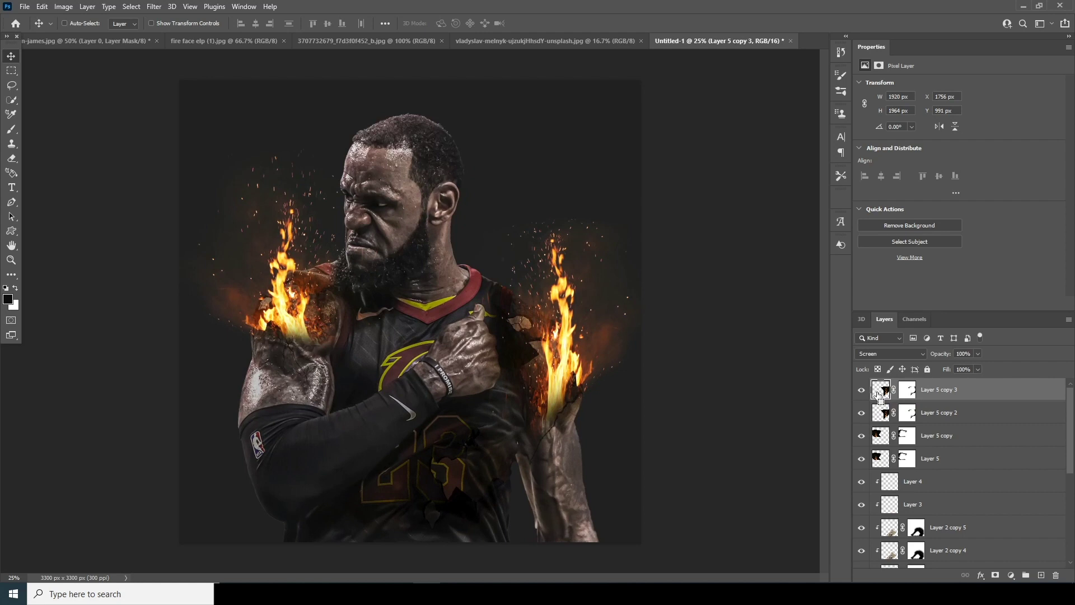
pyautogui.hotkey('ctrl', 'j')
pyautogui.hotkey('ctrl', 't')
pyautogui.moveTo(547, 357); pyautogui.dragTo(444, 449)
pyautogui.moveTo(585, 307); pyautogui.dragTo(517, 369)
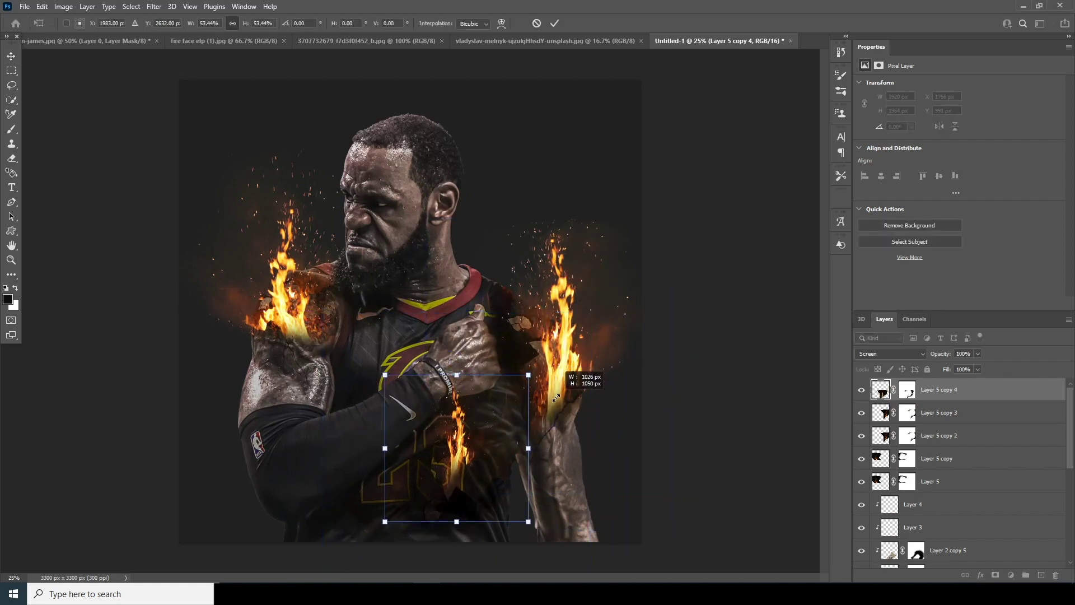
pyautogui.moveTo(477, 464); pyautogui.dragTo(472, 487)
pyautogui.press('Return')
# Step: Rotate the small jersey fire about 13.4° clockwise and shift it onto the torn part of the number
pyautogui.hotkey('ctrl', 't')
pyautogui.moveTo(532, 394); pyautogui.dragTo(547, 415)
pyautogui.moveTo(491, 463); pyautogui.dragTo(496, 467)
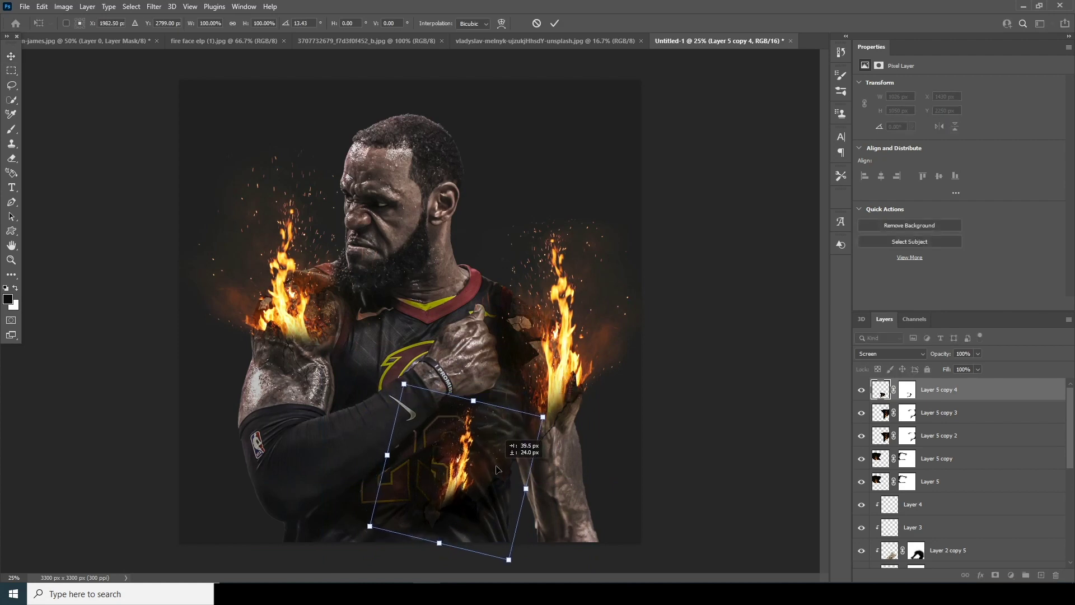
pyautogui.press('Return')
# Step: Warp the small jersey fire so its base and flames follow the torn hole beside the number
pyautogui.hotkey('ctrl', 't')
pyautogui.rightClick(463, 456)
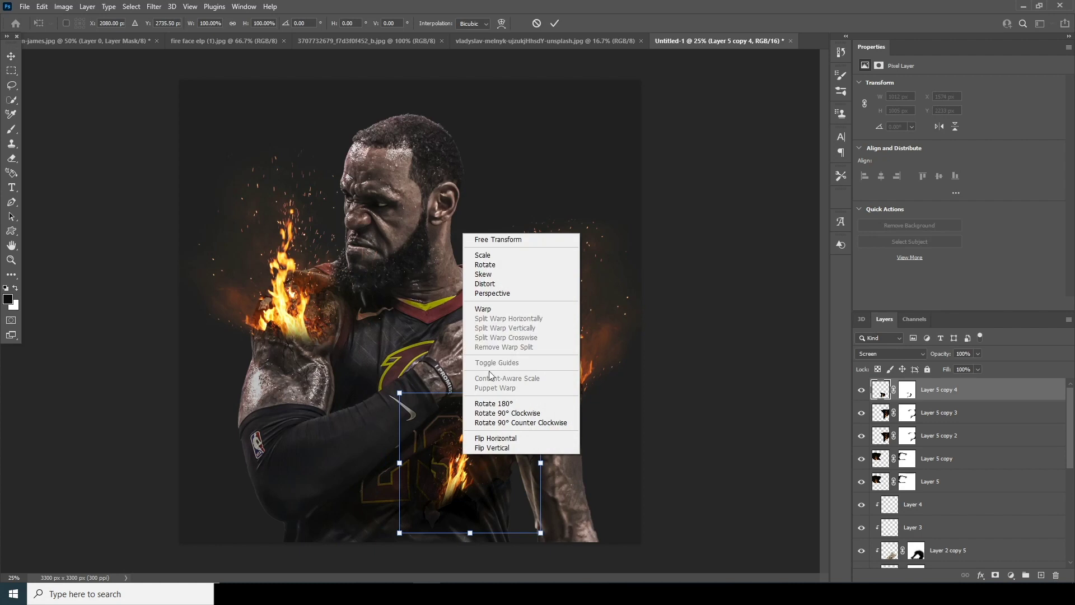
pyautogui.click(493, 311)
pyautogui.moveTo(402, 536); pyautogui.dragTo(478, 501)
pyautogui.moveTo(471, 433); pyautogui.dragTo(485, 437)
pyautogui.moveTo(497, 394); pyautogui.dragTo(509, 391)
pyautogui.moveTo(446, 435); pyautogui.dragTo(444, 421)
pyautogui.moveTo(492, 473); pyautogui.dragTo(500, 470)
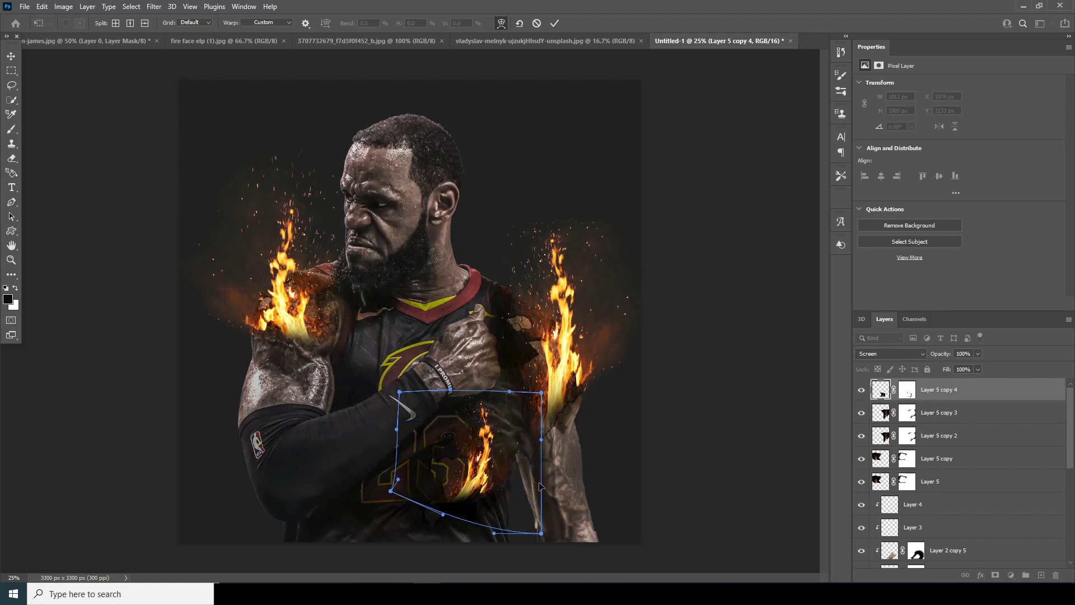
pyautogui.press('Return')
pyautogui.hotkey('ctrl', '-')
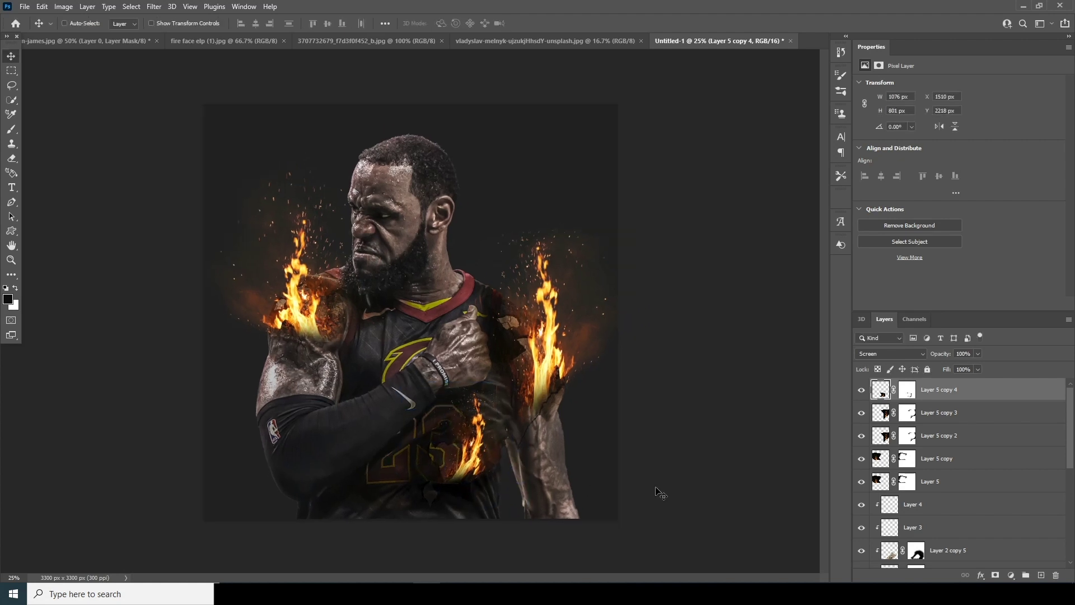
pyautogui.hotkey('ctrl', '+')
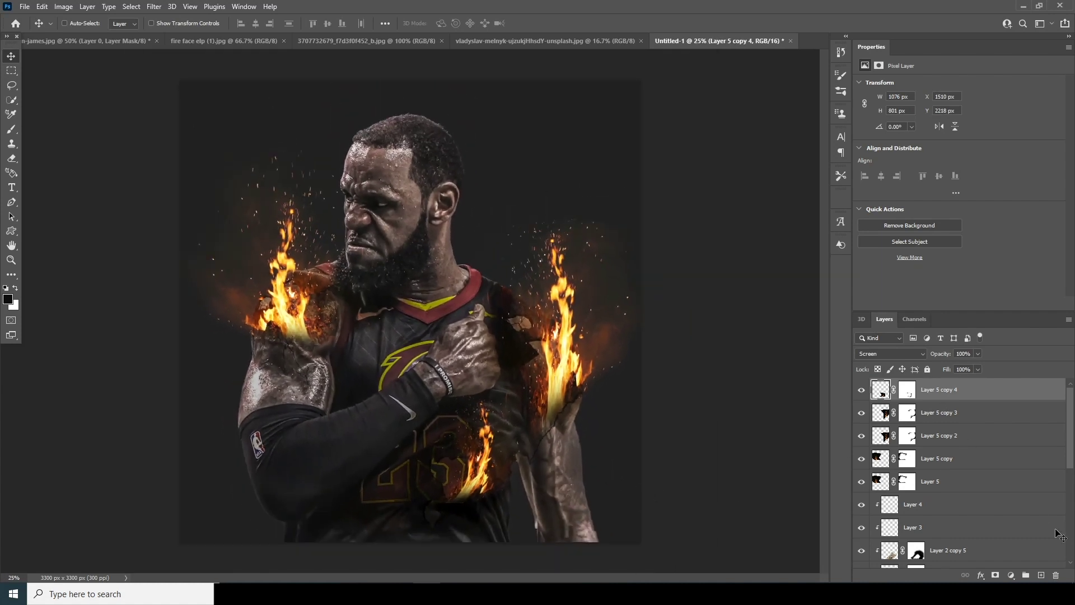
# Step: Add a new top layer, choose a Soft Round brush and sample orange #d26419 from the shoulder fire as foreground color
pyautogui.click(1040, 575)
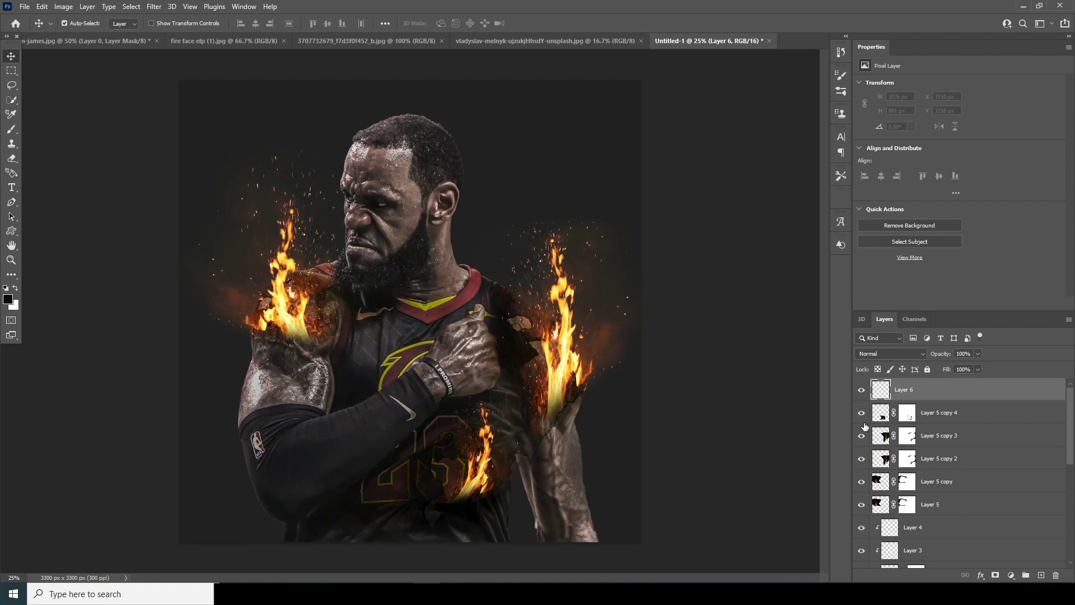
pyautogui.press('b')
pyautogui.click(81, 24)
pyautogui.click(91, 171)
pyautogui.click(311, 263)
pyautogui.click(12, 302)
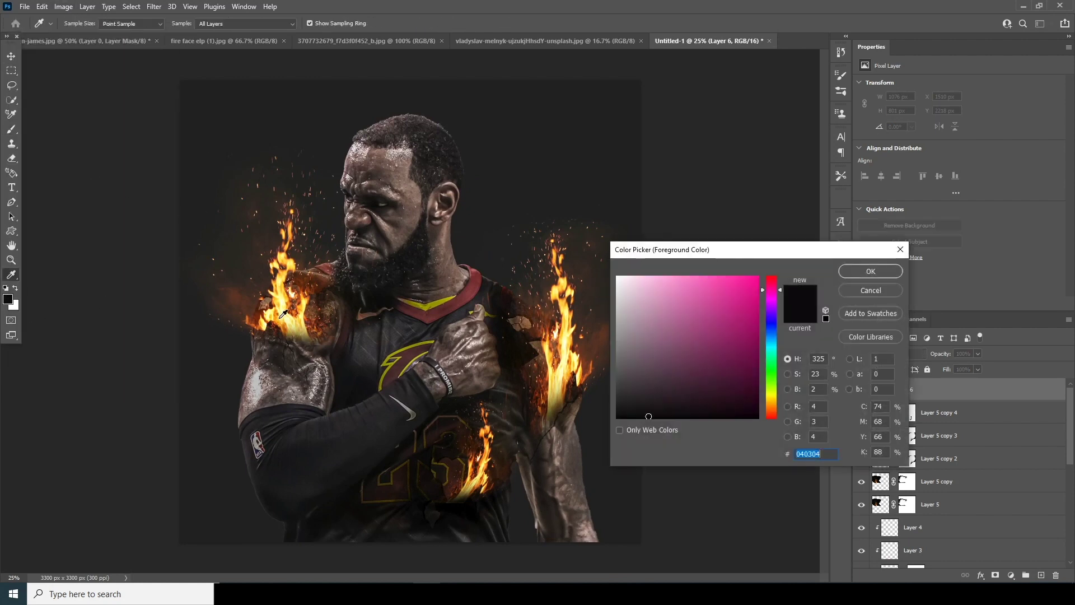
pyautogui.click(263, 326)
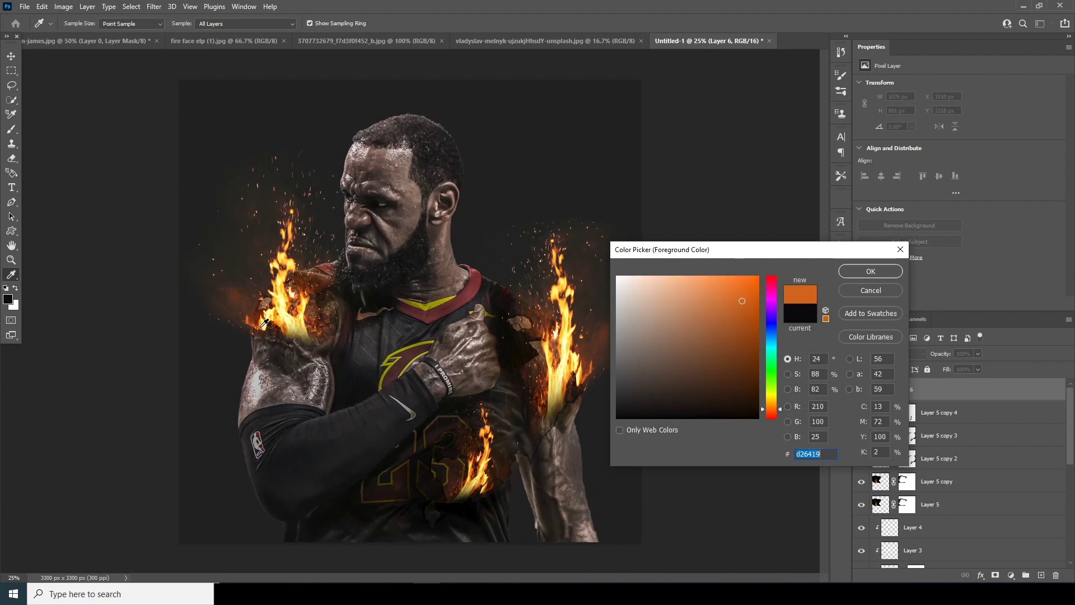
pyautogui.click(863, 268)
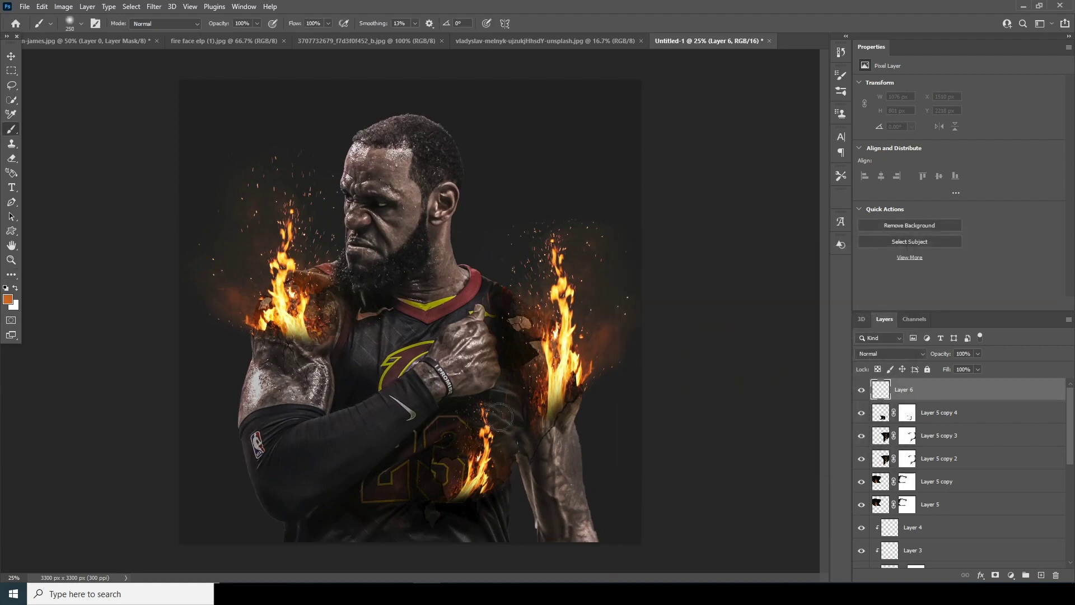
# Step: Paint a 1000 px orange glow over the burning shoulder and upper arm, and set its layer to Soft Light
pyautogui.press(']')
pyautogui.press(']')
pyautogui.press(']')
pyautogui.press(']')
pyautogui.press(']')
pyautogui.moveTo(311, 291)
pyautogui.mouseDown()
pyautogui.moveTo(302, 393)
pyautogui.moveTo(289, 364)
pyautogui.mouseUp()
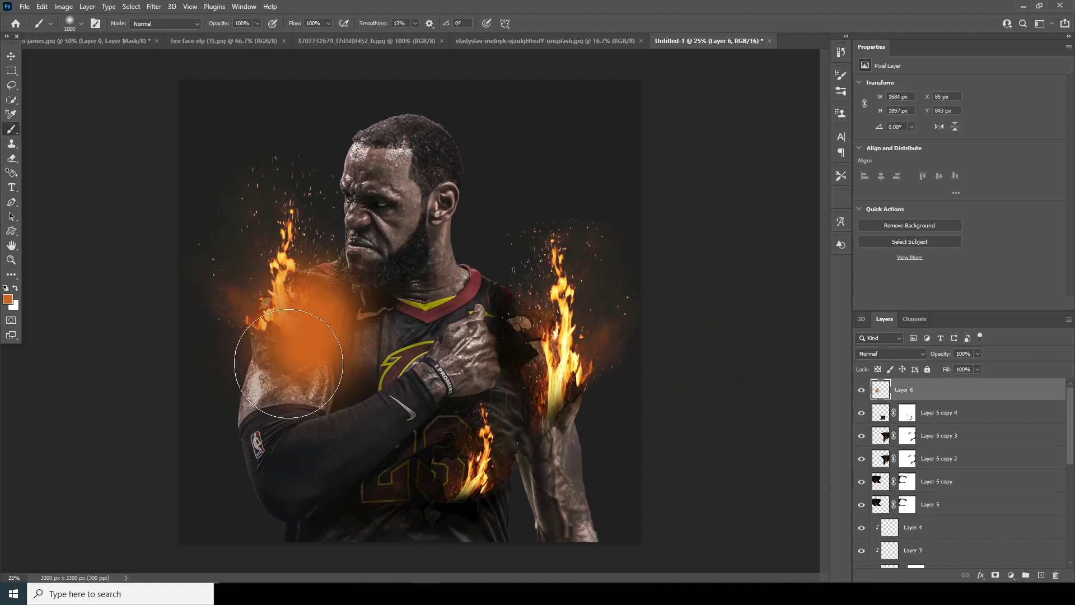
pyautogui.click(896, 353)
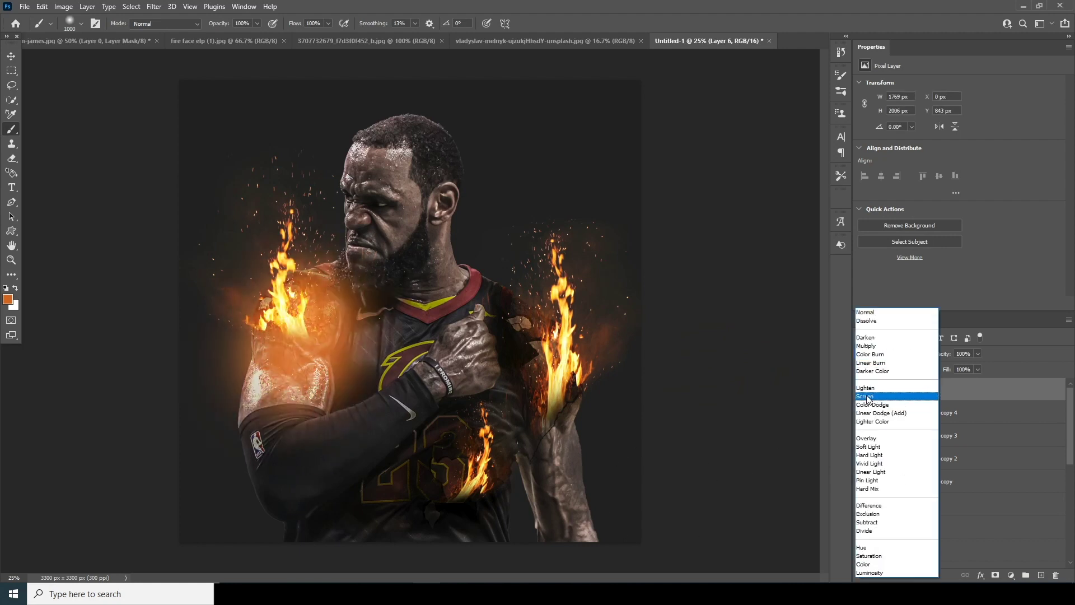
pyautogui.click(867, 446)
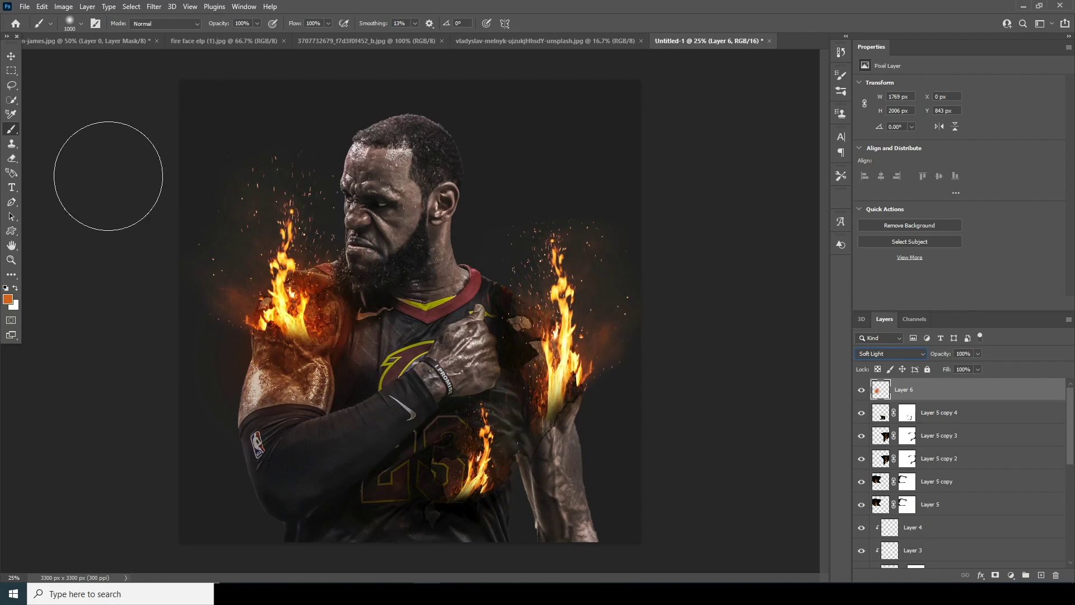
# Step: Paint the orange Soft Light glow around the other arm's fire and across the burning jersey number
pyautogui.click(82, 24)
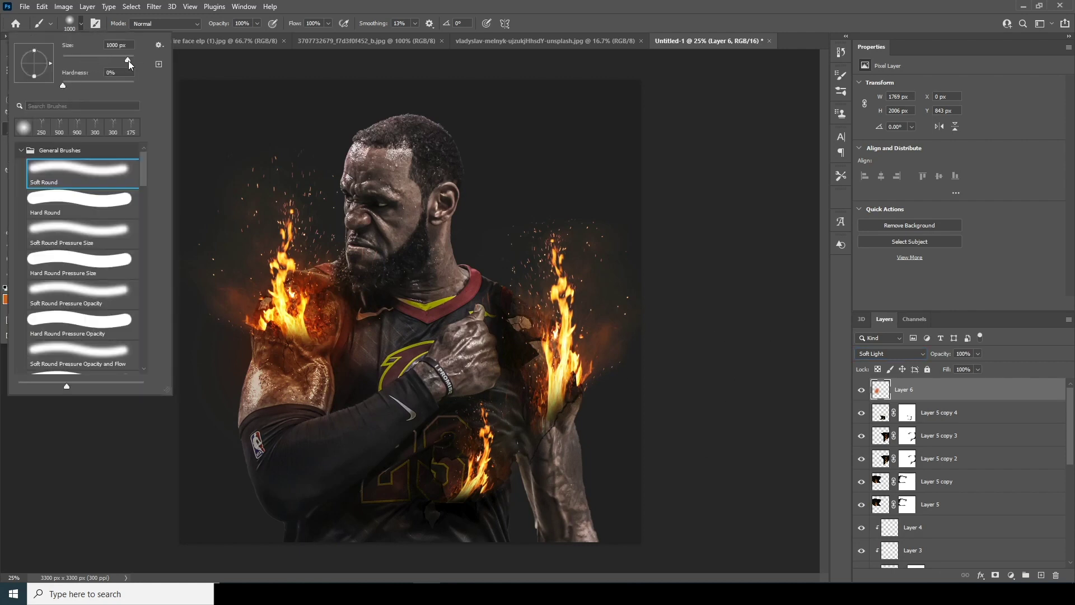
pyautogui.click(516, 365)
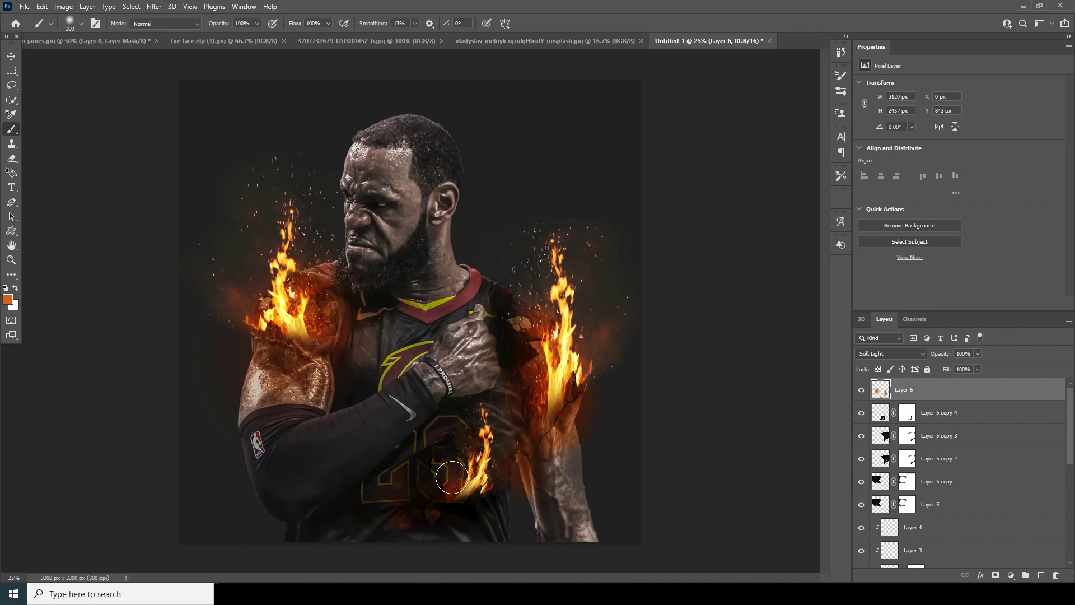
pyautogui.press(']')
pyautogui.moveTo(486, 440)
pyautogui.mouseDown()
pyautogui.moveTo(454, 492)
pyautogui.moveTo(473, 523)
pyautogui.moveTo(468, 542)
pyautogui.moveTo(410, 525)
pyautogui.mouseUp()
pyautogui.press('[')
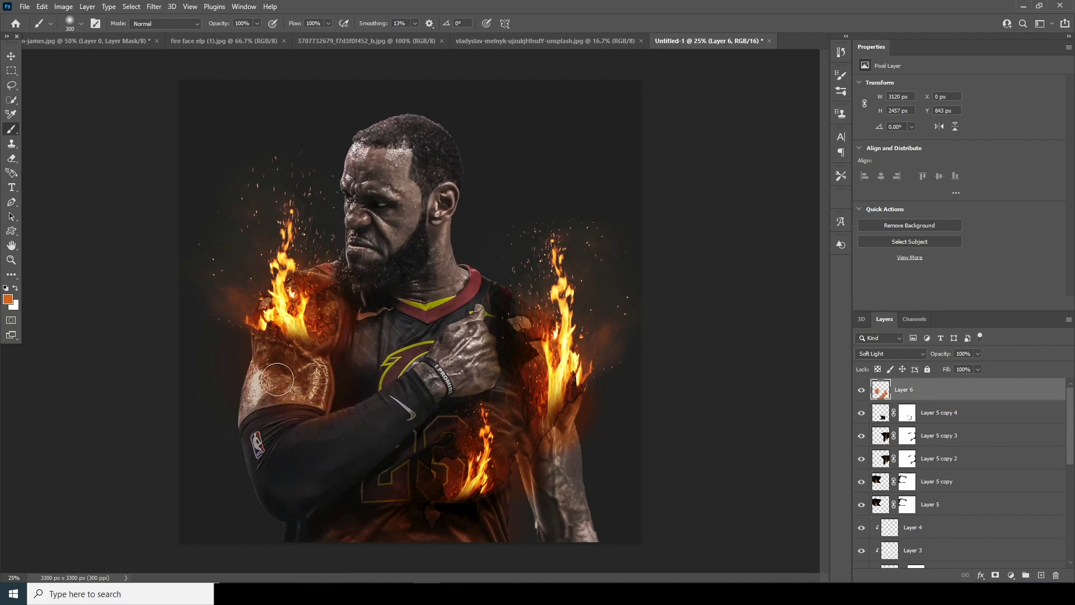
# Step: Add a clipped layer directly above Layer 1, paint orange at 800 px along the face and shoulder, and set it to Soft Light
pyautogui.scroll(-10, 949, 515)
pyautogui.click(879, 490)
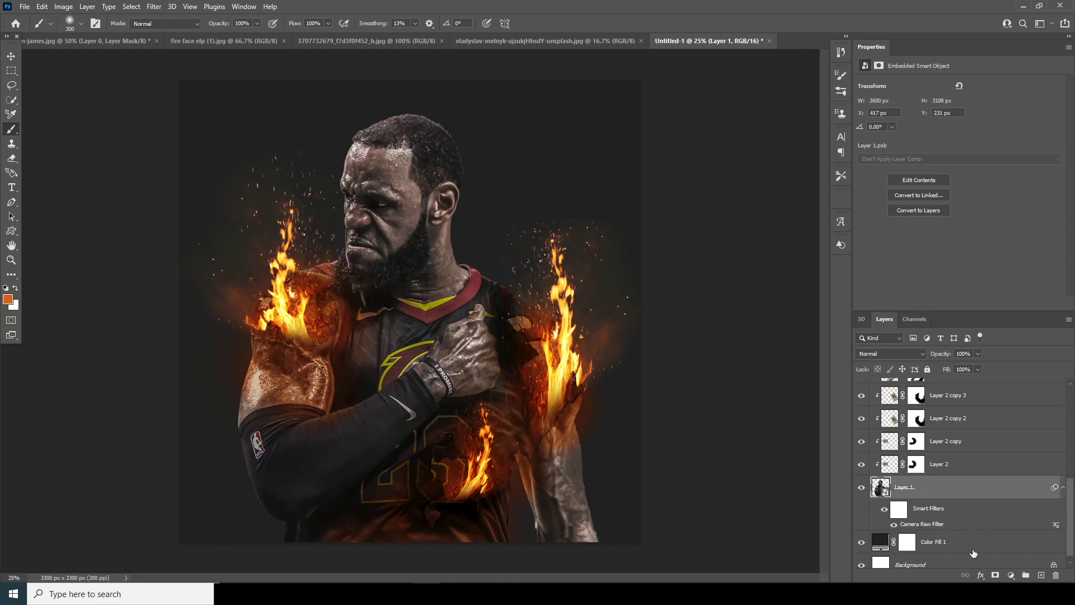
pyautogui.click(1038, 575)
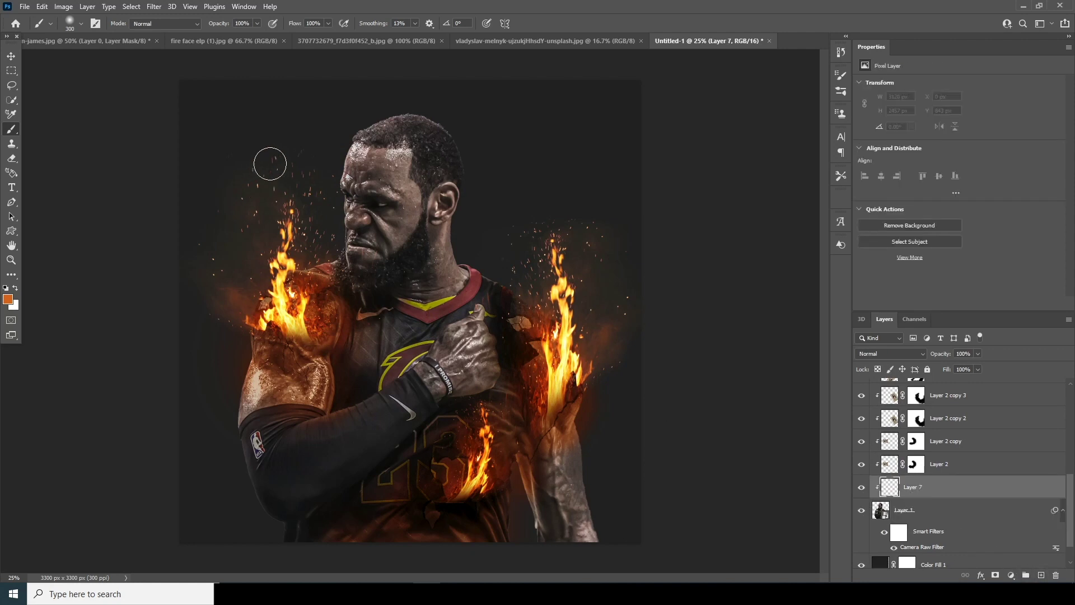
pyautogui.press(']')
pyautogui.press(']')
pyautogui.press(']')
pyautogui.press(']')
pyautogui.moveTo(305, 113); pyautogui.dragTo(291, 322)
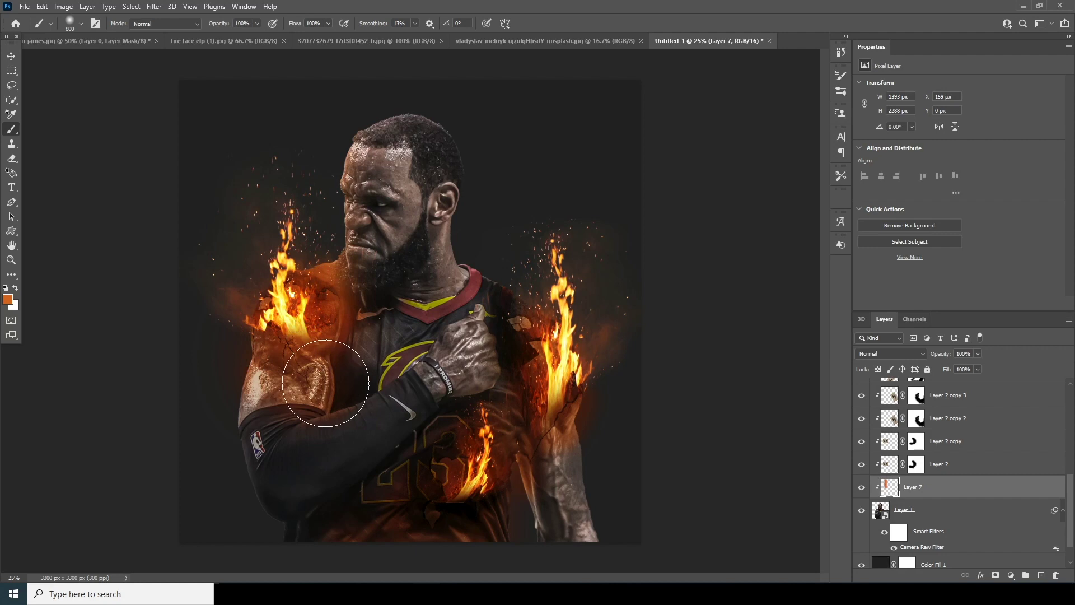
pyautogui.click(896, 354)
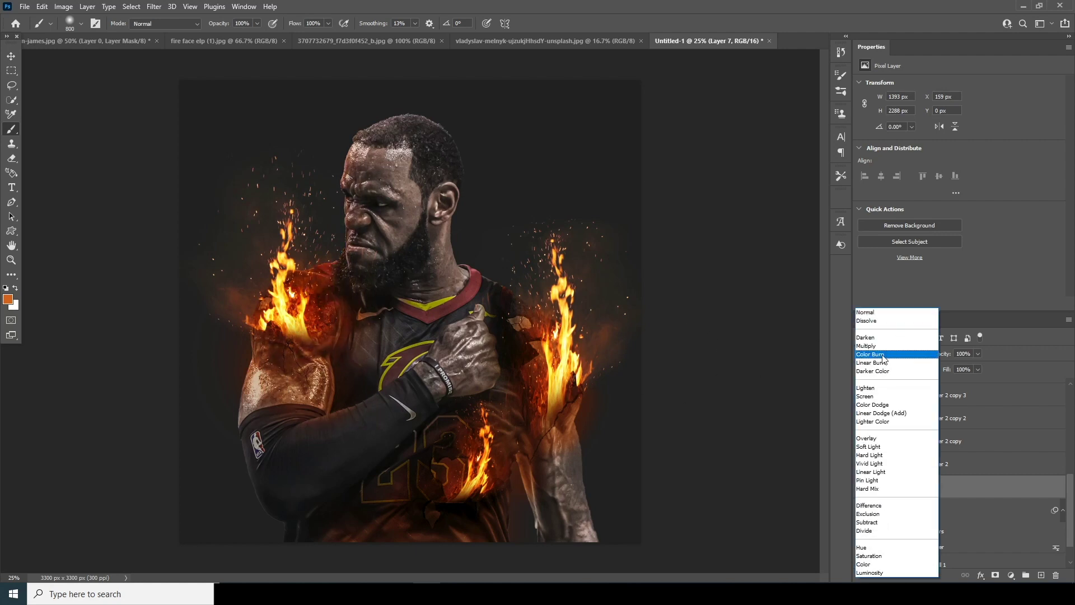
pyautogui.click(863, 448)
# Step: Brush more orange light onto the face and hair, then use 600 px along the neck and far shoulder
pyautogui.moveTo(321, 125)
pyautogui.mouseDown()
pyautogui.moveTo(297, 175)
pyautogui.moveTo(303, 233)
pyautogui.mouseUp()
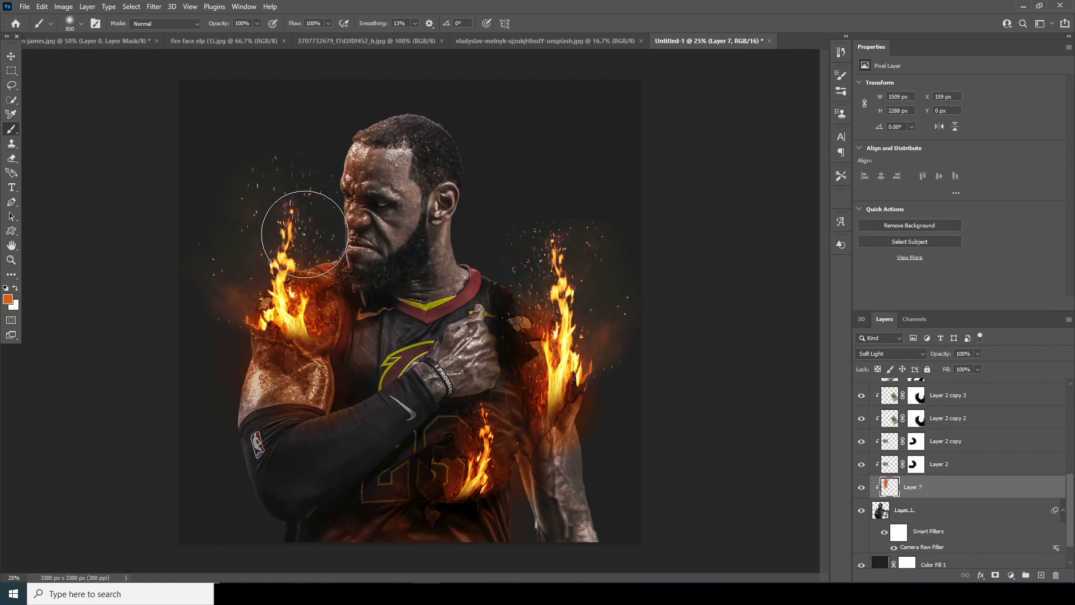
pyautogui.moveTo(310, 140); pyautogui.dragTo(361, 92)
pyautogui.press('[')
pyautogui.press('[')
pyautogui.moveTo(488, 229)
pyautogui.mouseDown()
pyautogui.moveTo(483, 255)
pyautogui.moveTo(525, 285)
pyautogui.moveTo(511, 281)
pyautogui.moveTo(542, 323)
pyautogui.mouseUp()
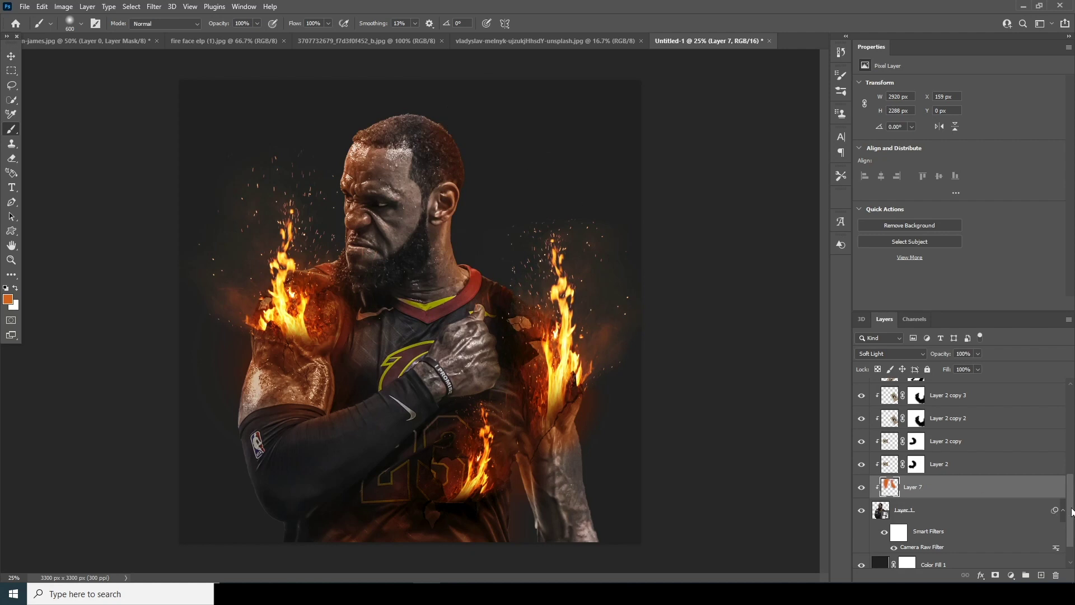
# Step: Add a new layer above Layer 6 and set the foreground color to lighter orange #fd9f5e
pyautogui.moveTo(1071, 511); pyautogui.dragTo(1069, 404)
pyautogui.click(882, 394)
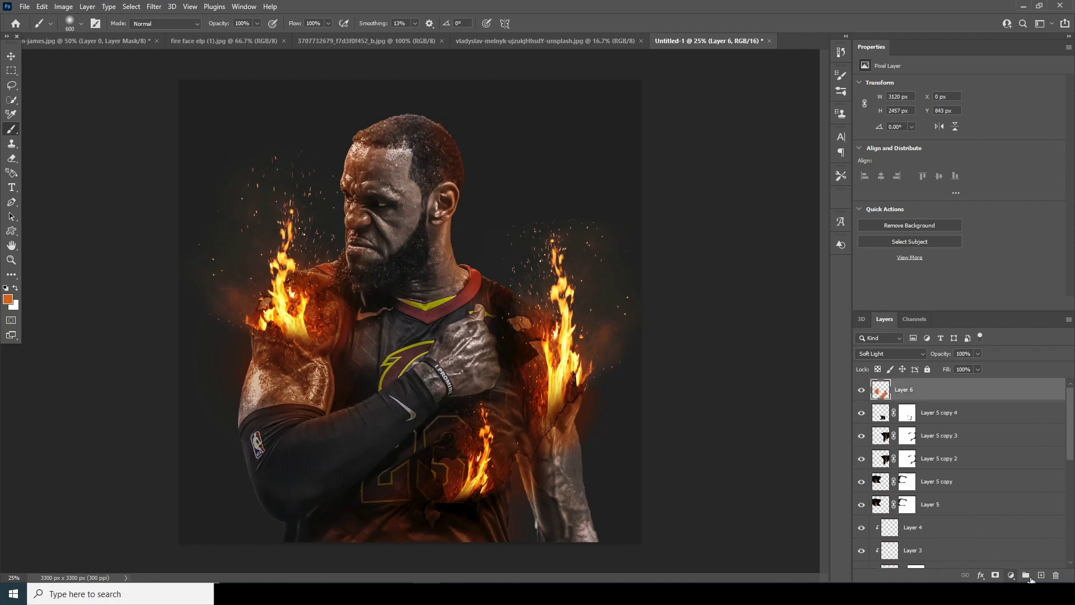
pyautogui.click(1040, 575)
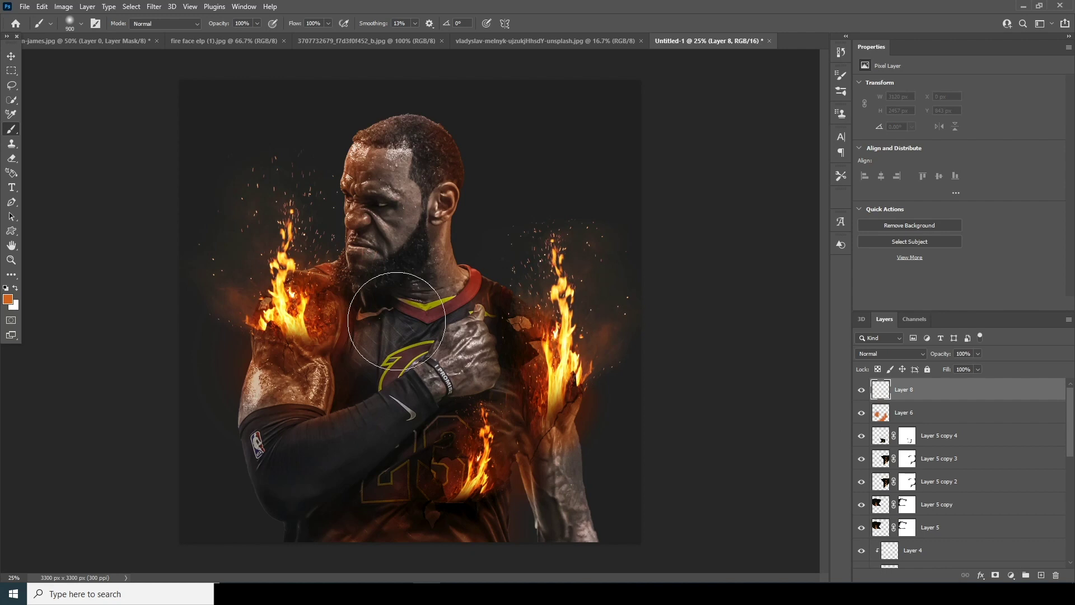
pyautogui.click(8, 299)
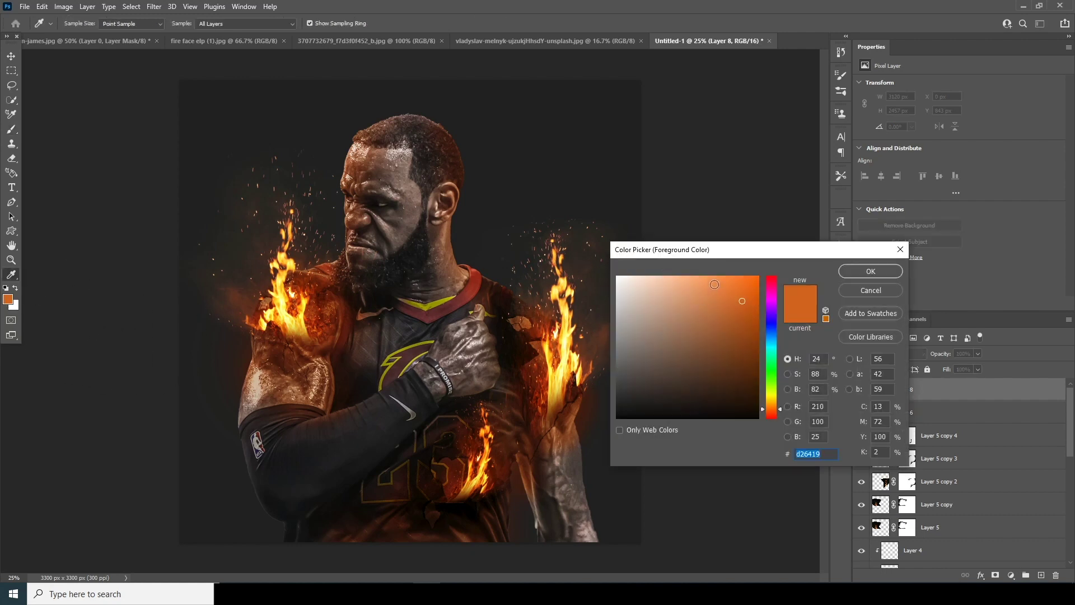
pyautogui.moveTo(715, 285); pyautogui.dragTo(711, 281)
pyautogui.press('Return')
pyautogui.press('b')
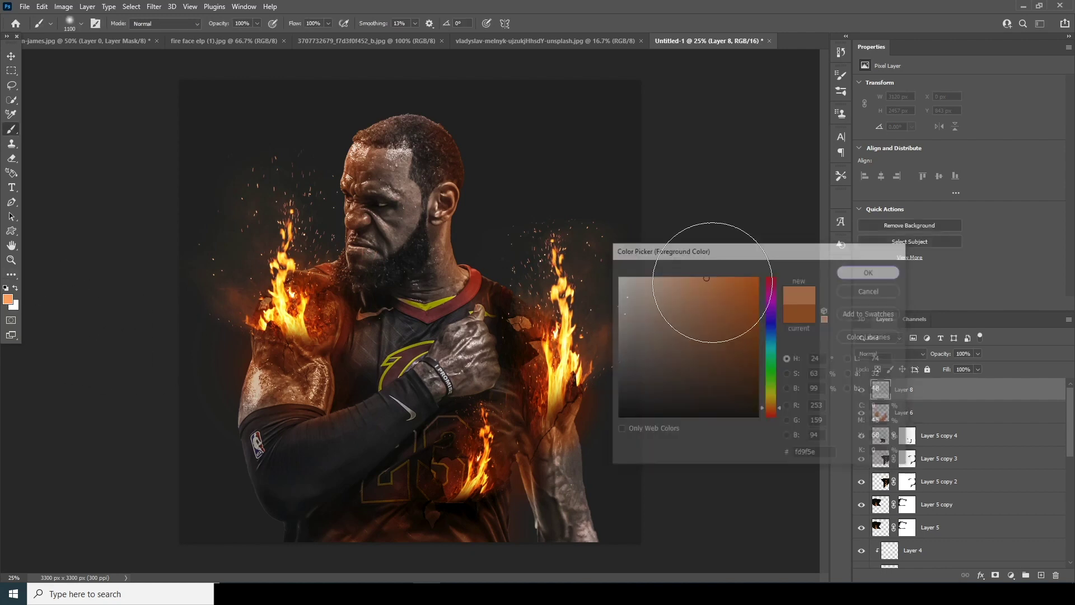
# Step: Paint light orange down both sides of the background with a 1700 px brush, on Soft Light at 45% opacity
pyautogui.moveTo(576, 144); pyautogui.dragTo(610, 423)
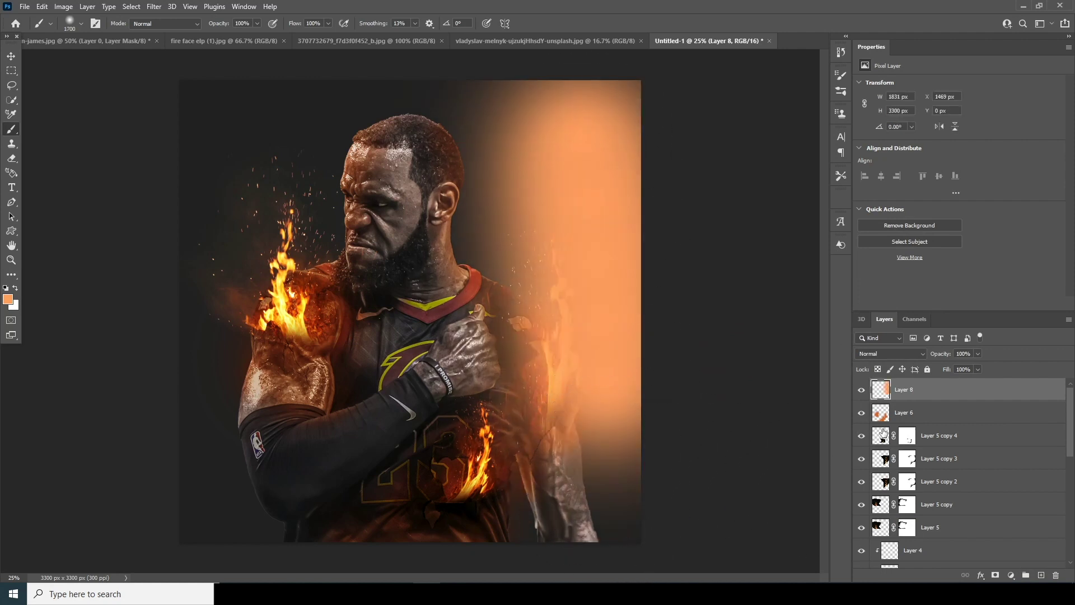
pyautogui.click(895, 351)
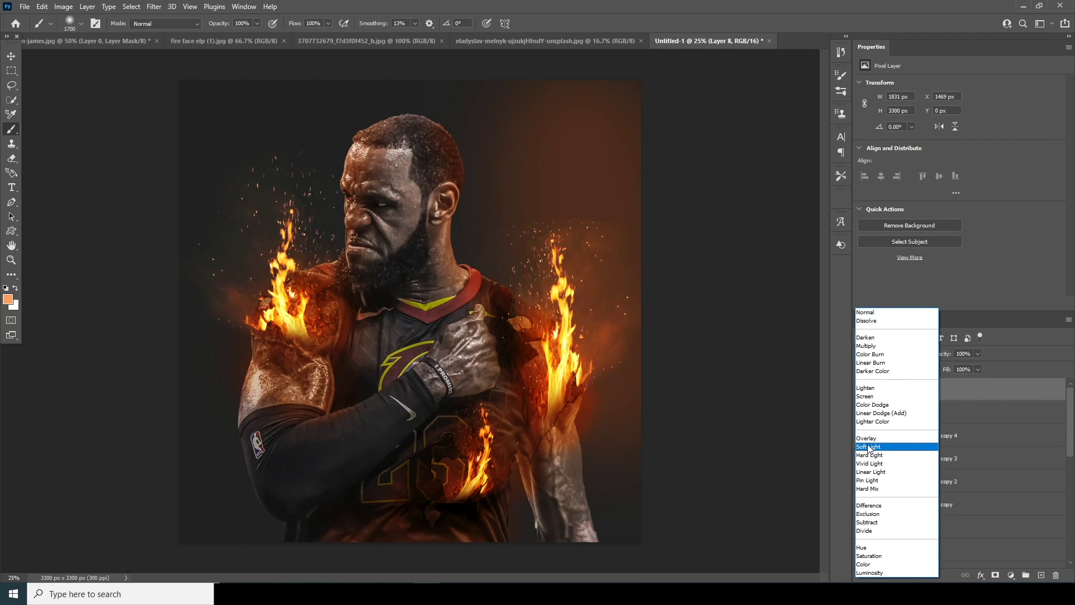
pyautogui.click(869, 447)
pyautogui.click(952, 367)
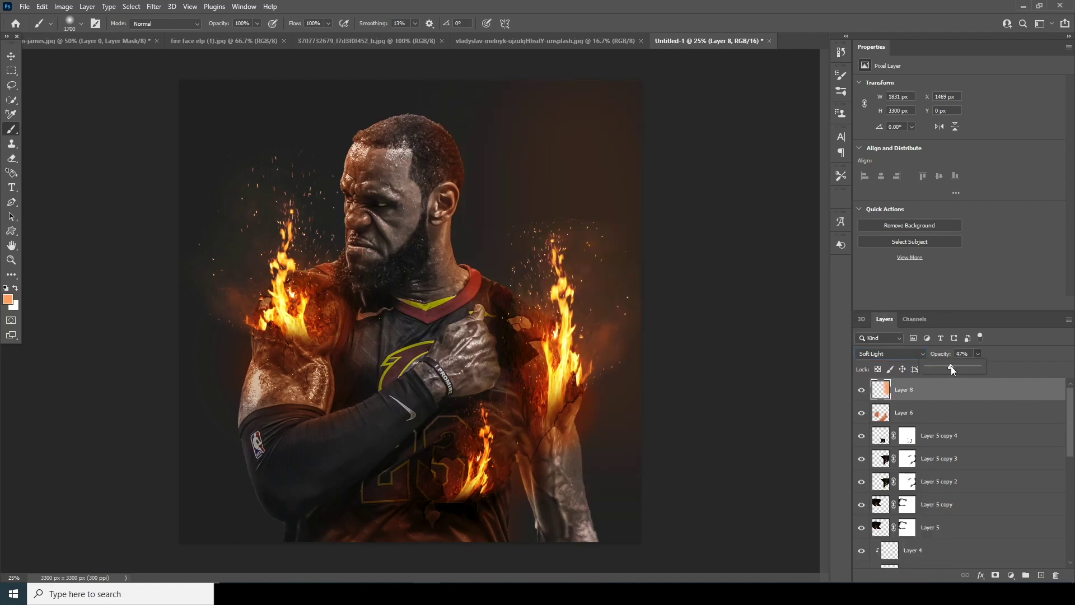
pyautogui.moveTo(951, 365); pyautogui.dragTo(949, 365)
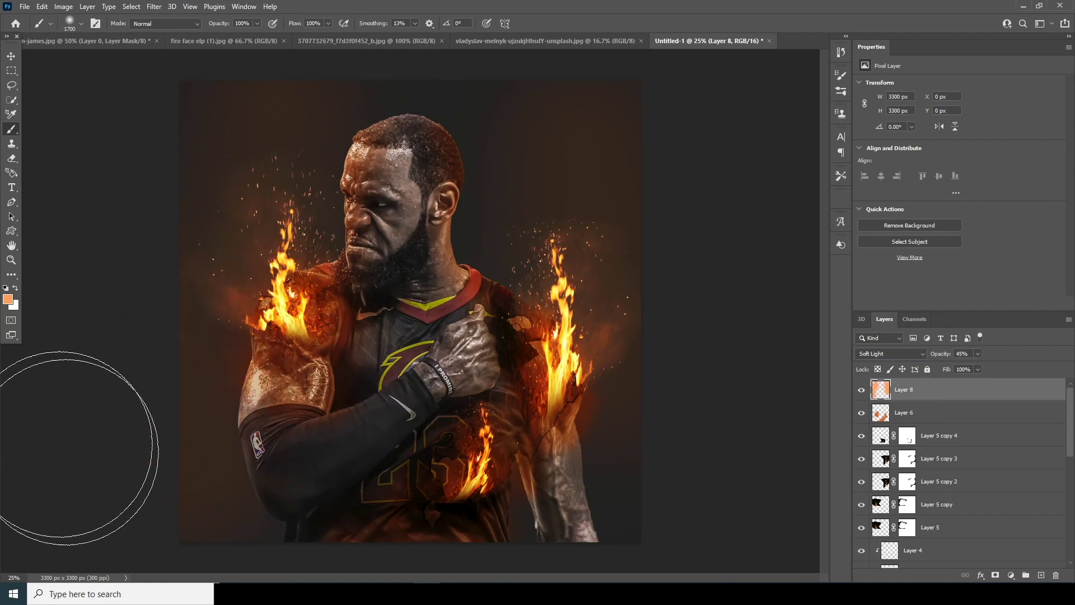
pyautogui.press('v')
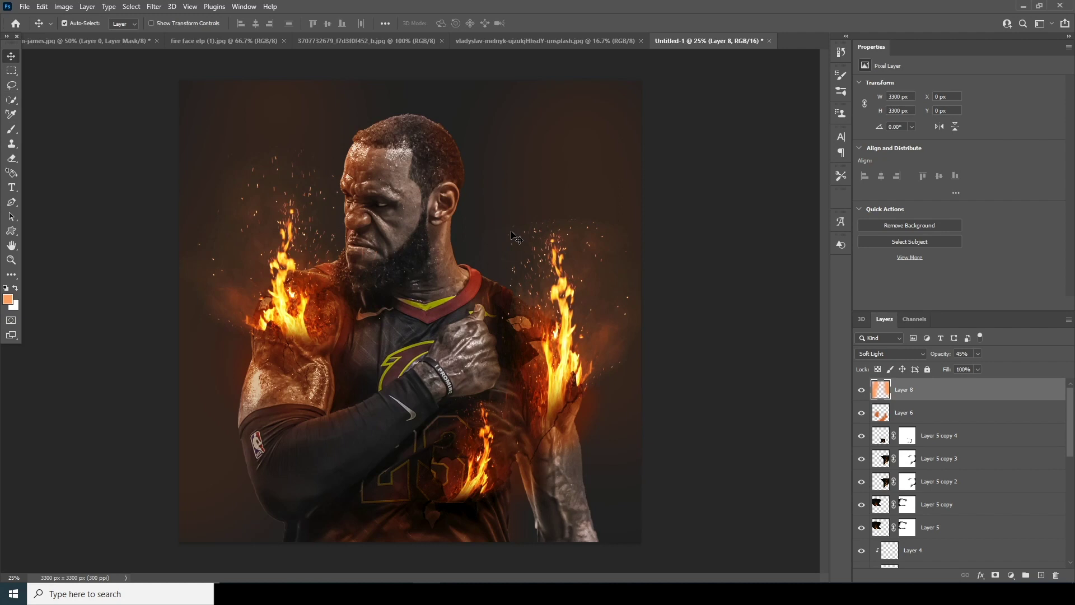
# Step: Mask out the sparks and haze above the far arm's fire on Layer 5 copy 3 with a 1300 px black brush
pyautogui.click(907, 440)
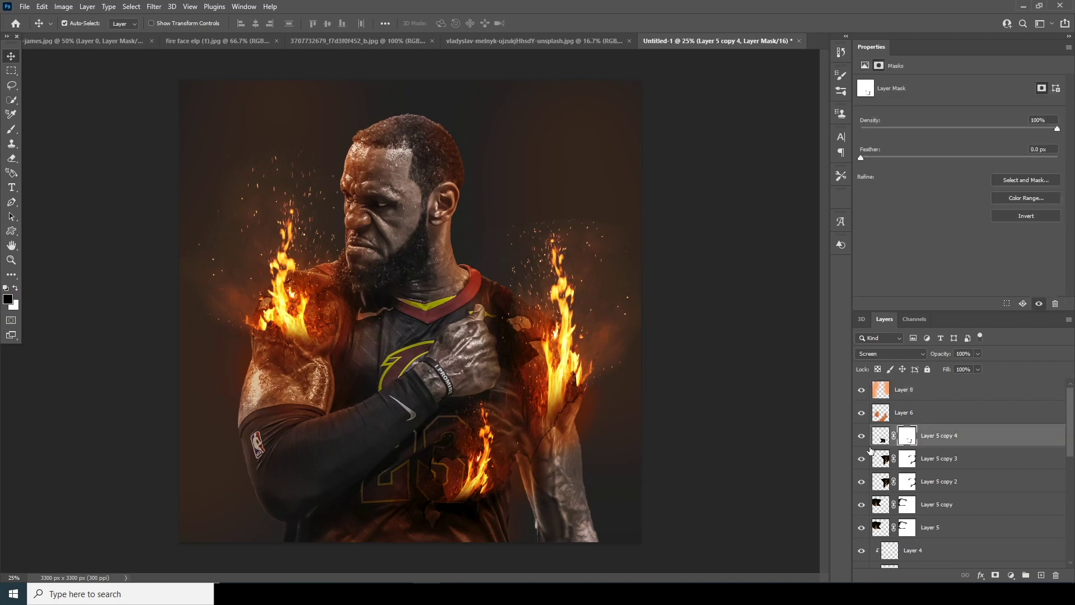
pyautogui.click(861, 439)
pyautogui.click(861, 439)
pyautogui.click(861, 463)
pyautogui.click(862, 463)
pyautogui.click(909, 461)
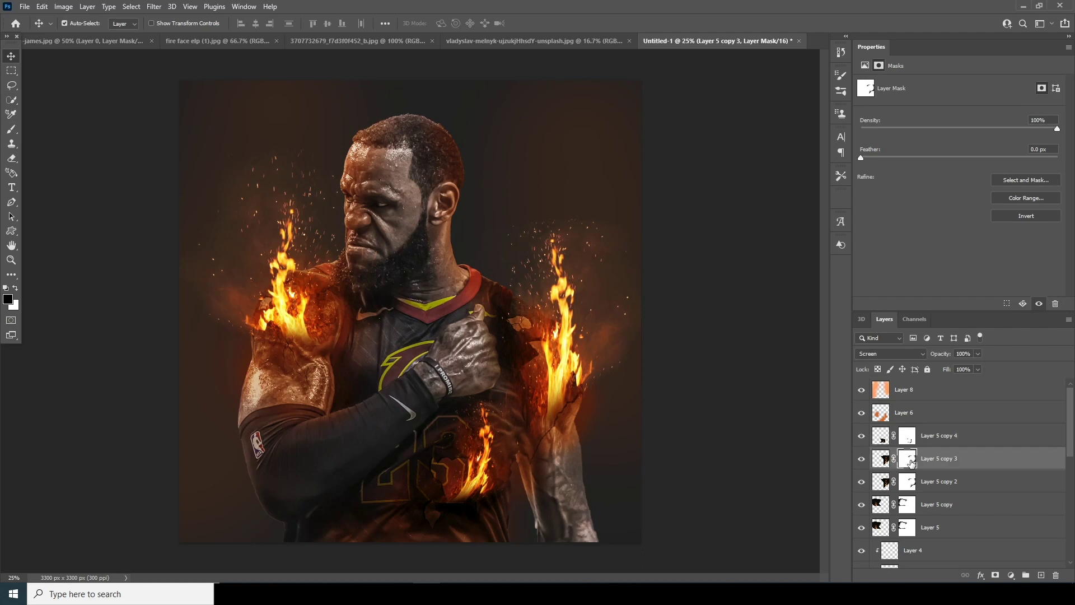
pyautogui.press('b')
pyautogui.press('[')
pyautogui.click(546, 177)
pyautogui.moveTo(584, 175); pyautogui.dragTo(631, 186)
pyautogui.moveTo(453, 218); pyautogui.dragTo(464, 241)
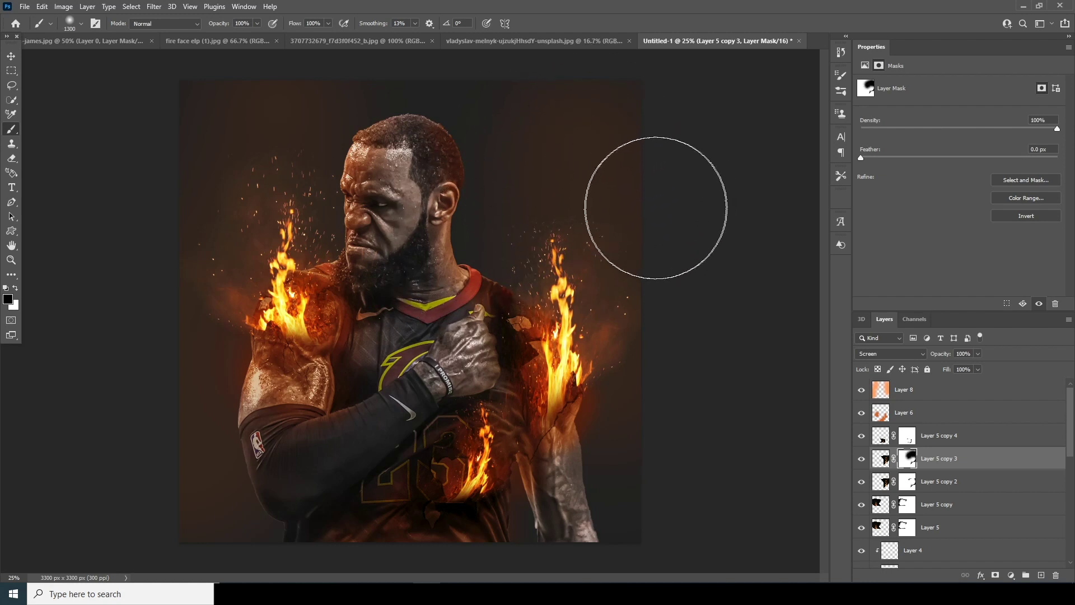
# Step: Mask out the sparks above the far arm's fire on Layer 5 copy 2 with the same 1300 px black brush
pyautogui.click(907, 482)
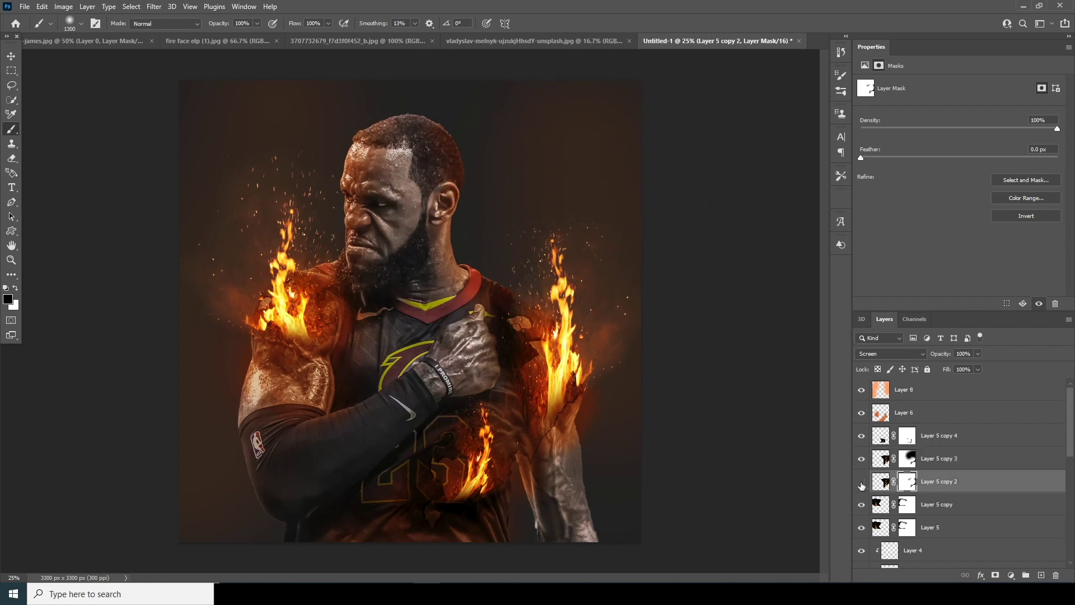
pyautogui.click(861, 482)
pyautogui.click(495, 186)
pyautogui.moveTo(496, 186)
pyautogui.mouseDown()
pyautogui.moveTo(580, 137)
pyautogui.moveTo(655, 209)
pyautogui.moveTo(593, 190)
pyautogui.moveTo(610, 192)
pyautogui.moveTo(656, 288)
pyautogui.moveTo(501, 174)
pyautogui.moveTo(666, 116)
pyautogui.mouseUp()
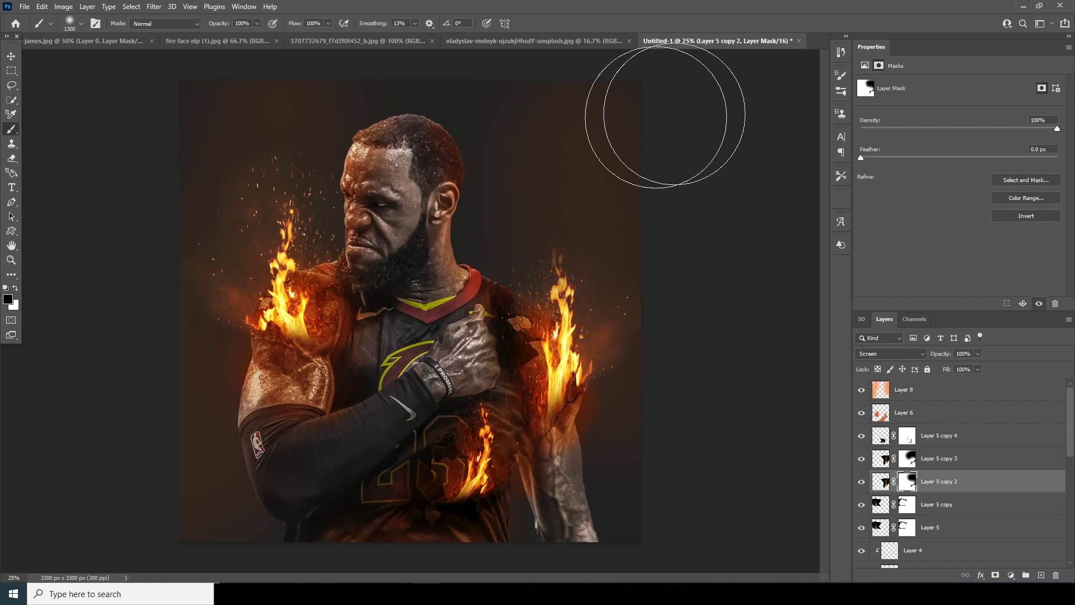
# Step: Paint white at 500 px on the mask of Layer 5 copy 2 to restore the tall flame's tip
pyautogui.press('[')
pyautogui.press('[')
pyautogui.press('[')
pyautogui.press('[')
pyautogui.press('[')
pyautogui.press('[')
pyautogui.press('[')
pyautogui.press('[')
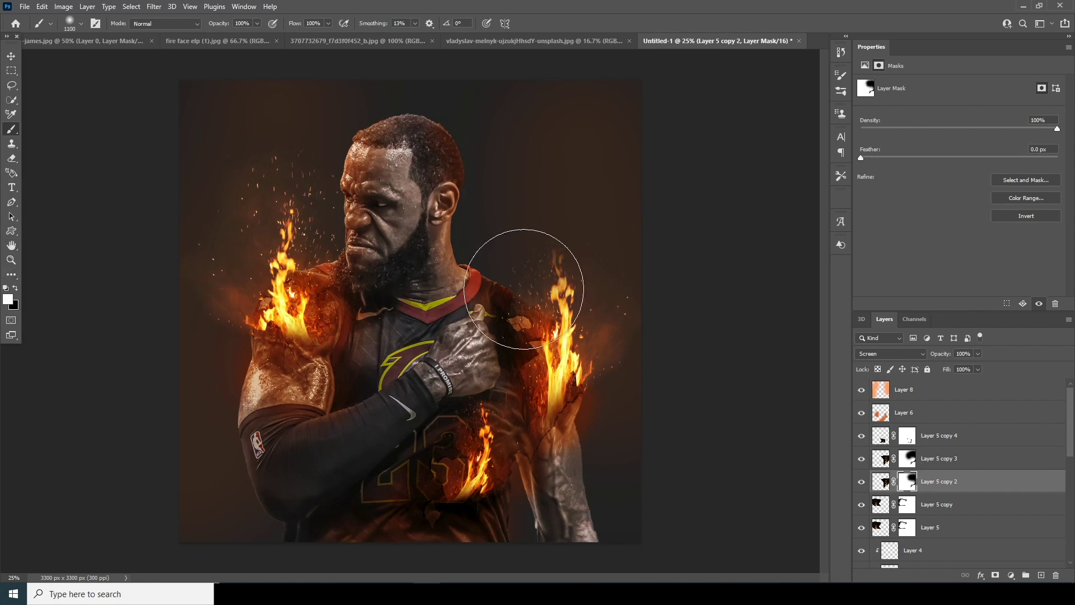
pyautogui.moveTo(555, 274)
pyautogui.mouseDown()
pyautogui.moveTo(555, 265)
pyautogui.moveTo(560, 380)
pyautogui.mouseUp()
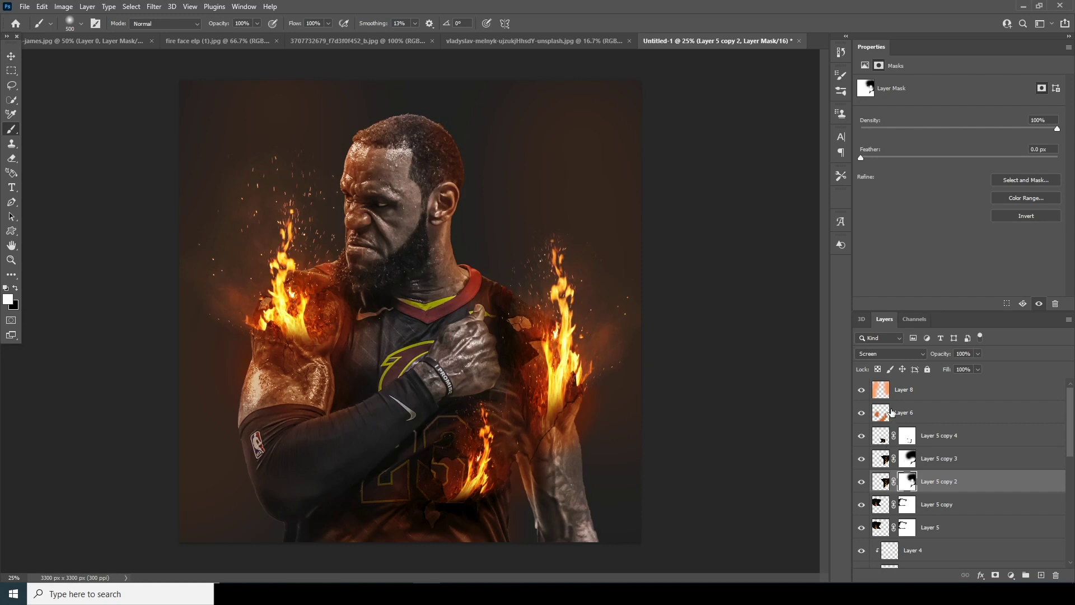
# Step: Add a new layer above Layer 8 and paint a 500 px white highlight over the far arm's fire
pyautogui.click(894, 394)
pyautogui.click(1041, 576)
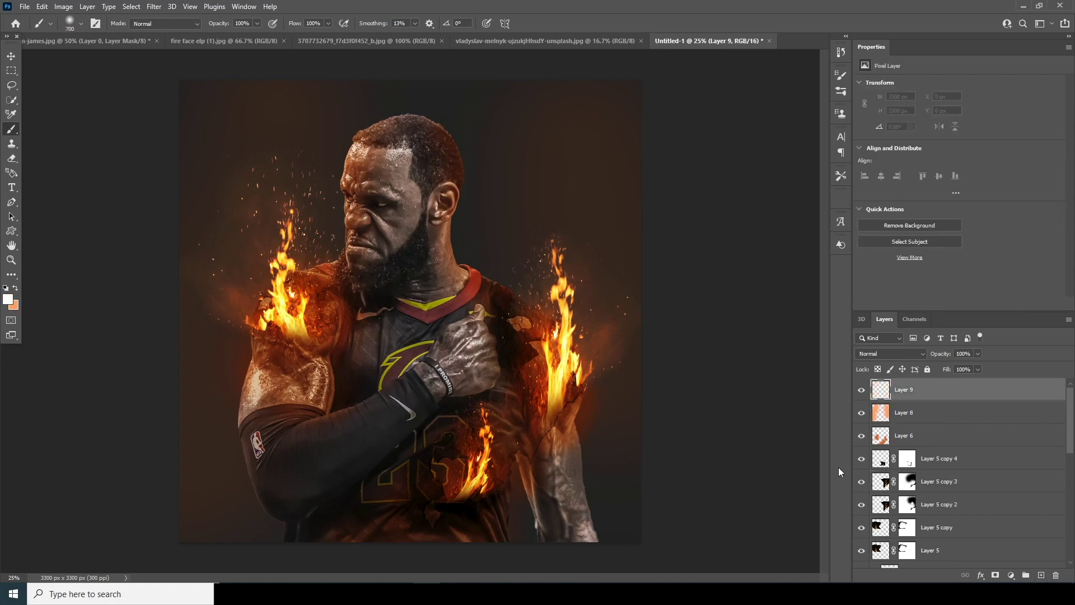
pyautogui.press('[')
pyautogui.press('[')
pyautogui.moveTo(559, 328); pyautogui.dragTo(532, 431)
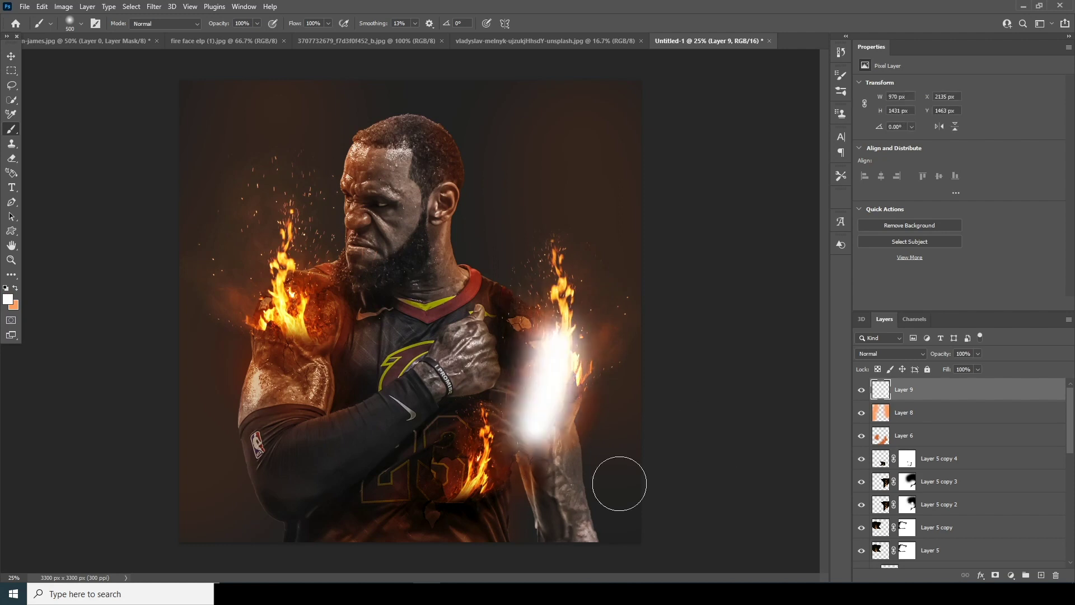
# Step: Set the white highlight layer to Soft Light and paint more white over the jersey number's fire
pyautogui.click(899, 354)
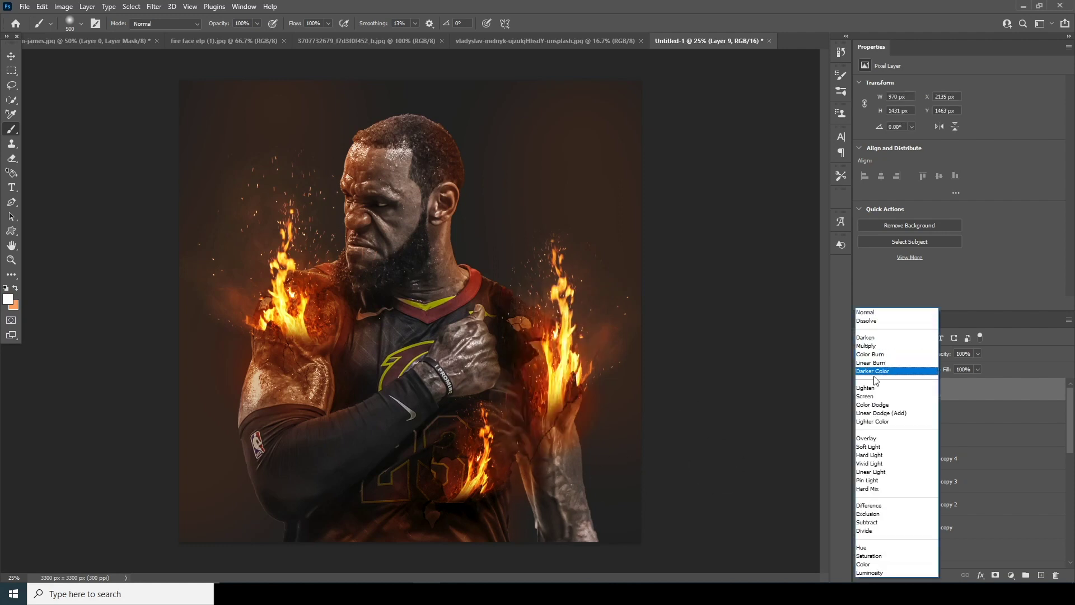
pyautogui.click(864, 447)
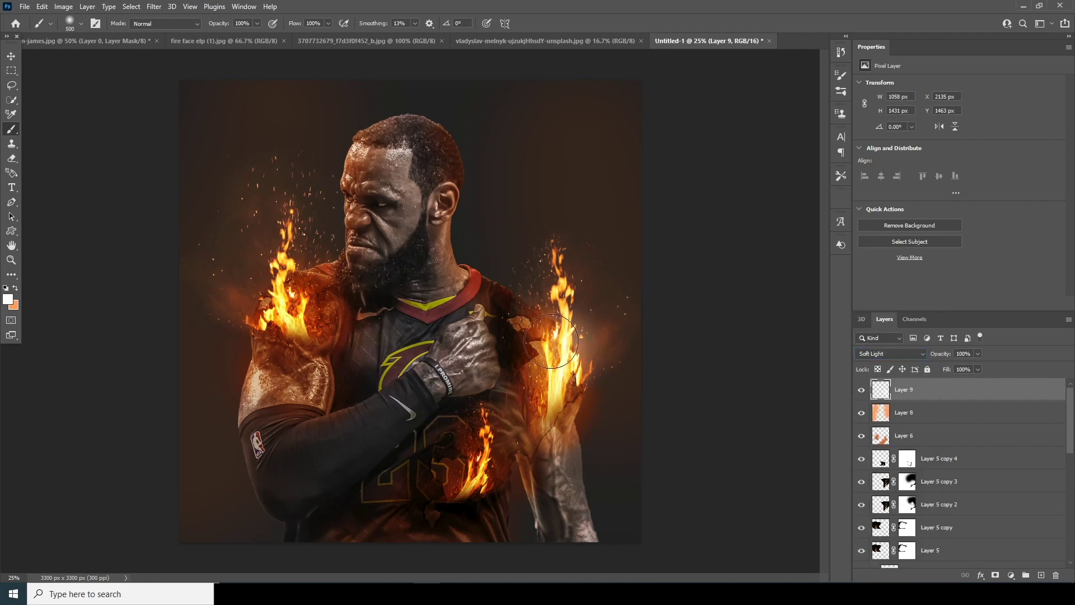
pyautogui.moveTo(484, 434)
pyautogui.mouseDown()
pyautogui.moveTo(470, 469)
pyautogui.moveTo(486, 421)
pyautogui.moveTo(455, 491)
pyautogui.moveTo(382, 472)
pyautogui.moveTo(430, 465)
pyautogui.mouseUp()
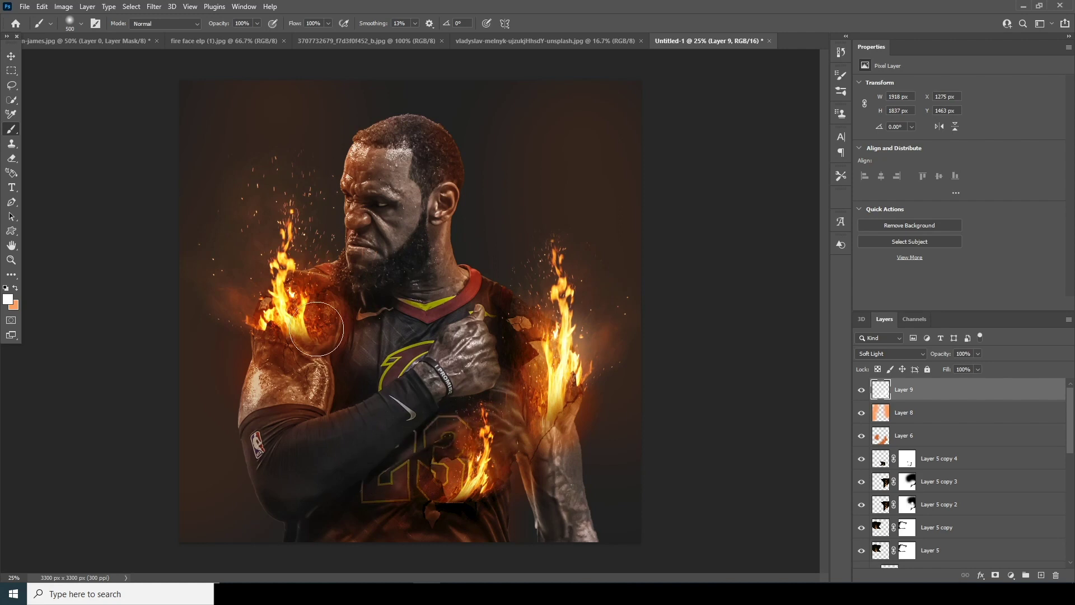
# Step: Paint white at 500 px on the Soft Light layer over the raised arm's shoulder fire and the smoke around it
pyautogui.click(296, 317)
pyautogui.click(285, 321)
pyautogui.click(309, 340)
pyautogui.click(285, 253)
pyautogui.click(277, 245)
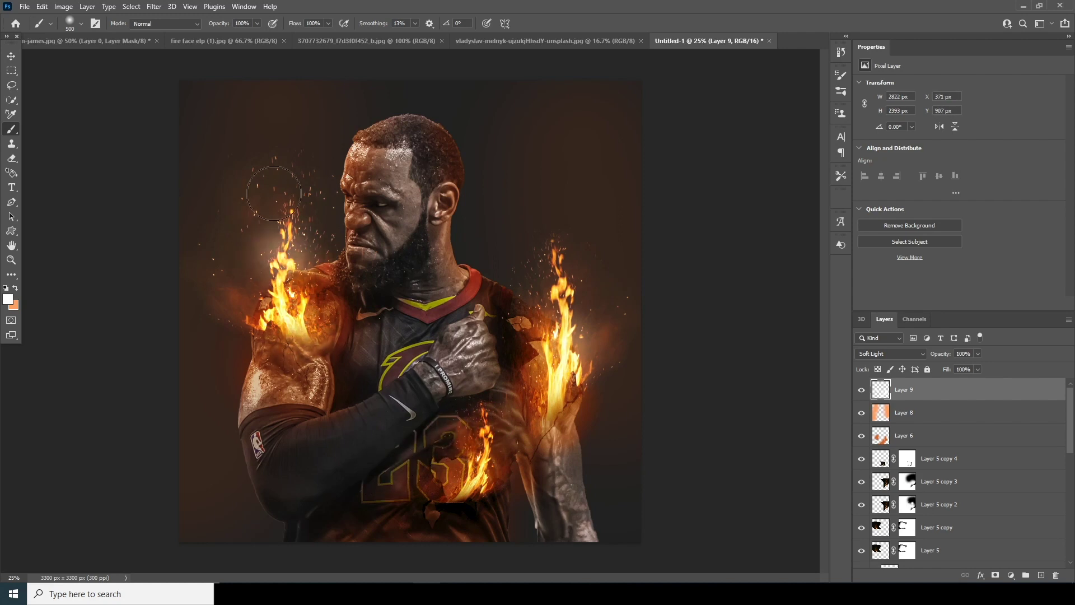
pyautogui.click(246, 311)
pyautogui.click(238, 312)
# Step: Paint white highlights down the same upper arm on the Soft Light layer and undo the stroke over the face
pyautogui.click(327, 352)
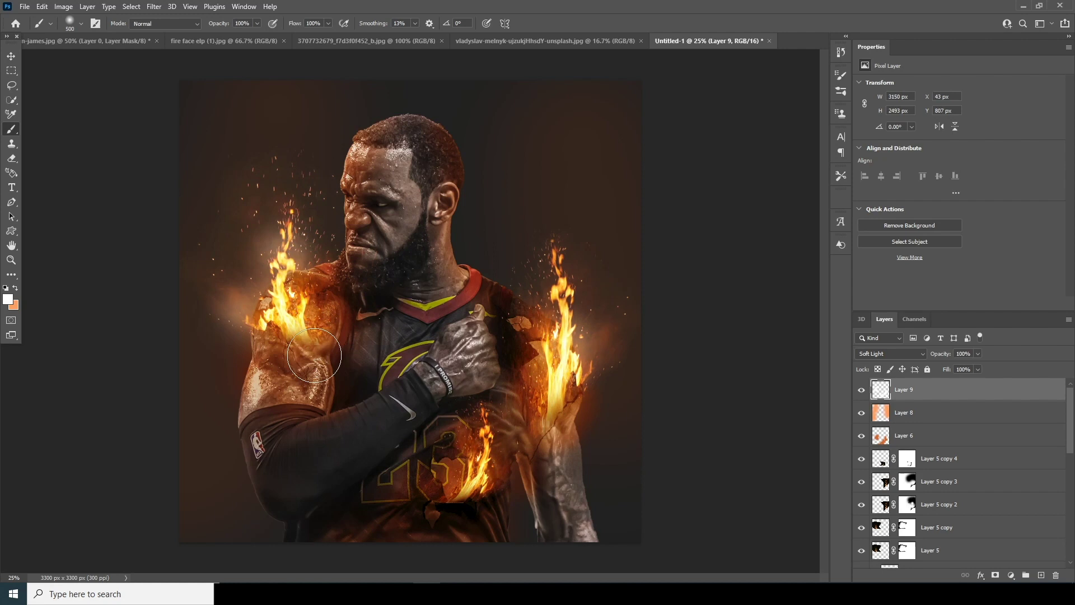
pyautogui.click(315, 385)
pyautogui.click(317, 400)
pyautogui.click(352, 271)
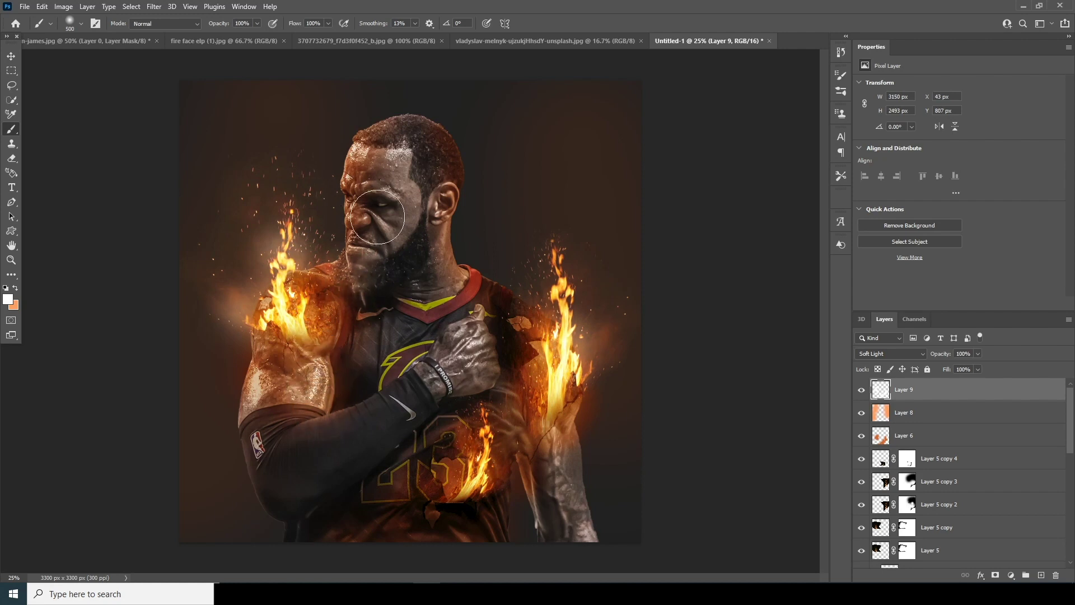
pyautogui.hotkey('ctrl', 'z')
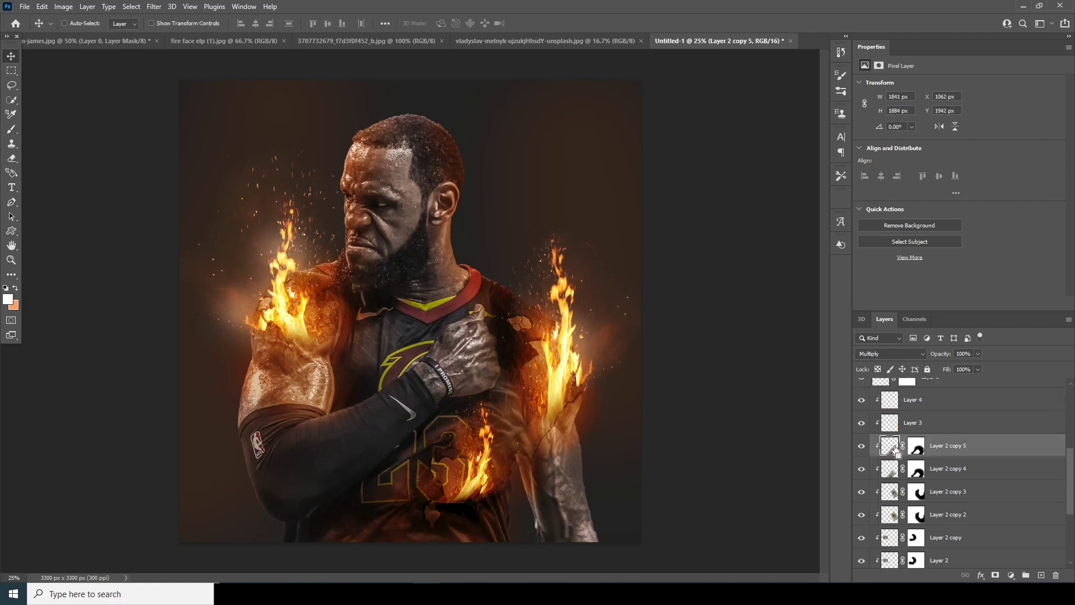
# Step: Duplicate Layer 2 copy 5, move the visible duplicate directly below Layer 6, and hide Layers 3 and 4
pyautogui.moveTo(896, 452); pyautogui.dragTo(895, 448)
pyautogui.scroll(3, 943, 503)
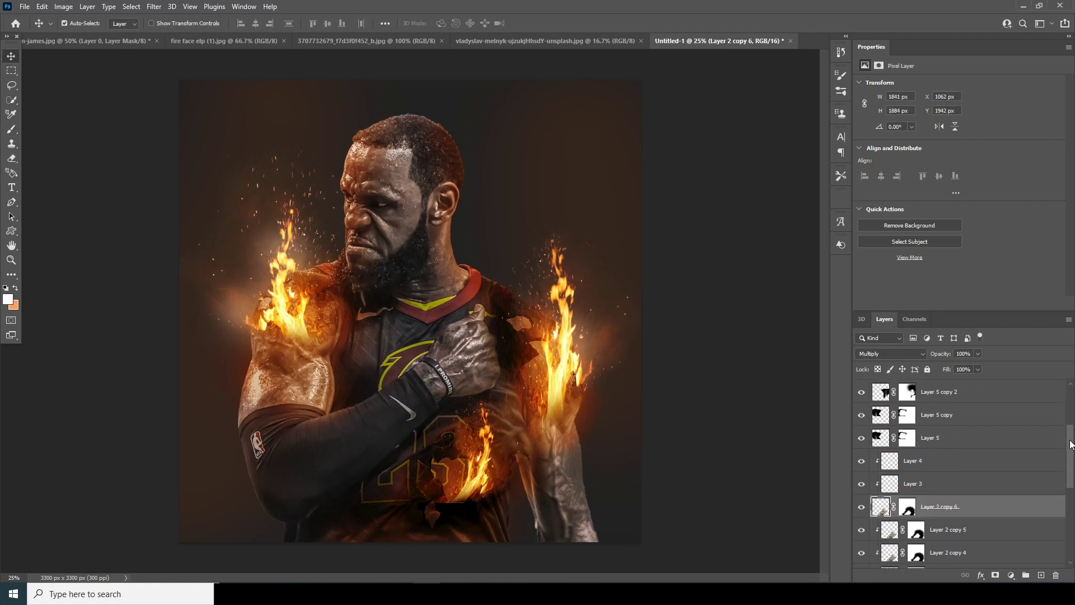
pyautogui.moveTo(863, 522); pyautogui.dragTo(862, 475)
pyautogui.scroll(1, 879, 392)
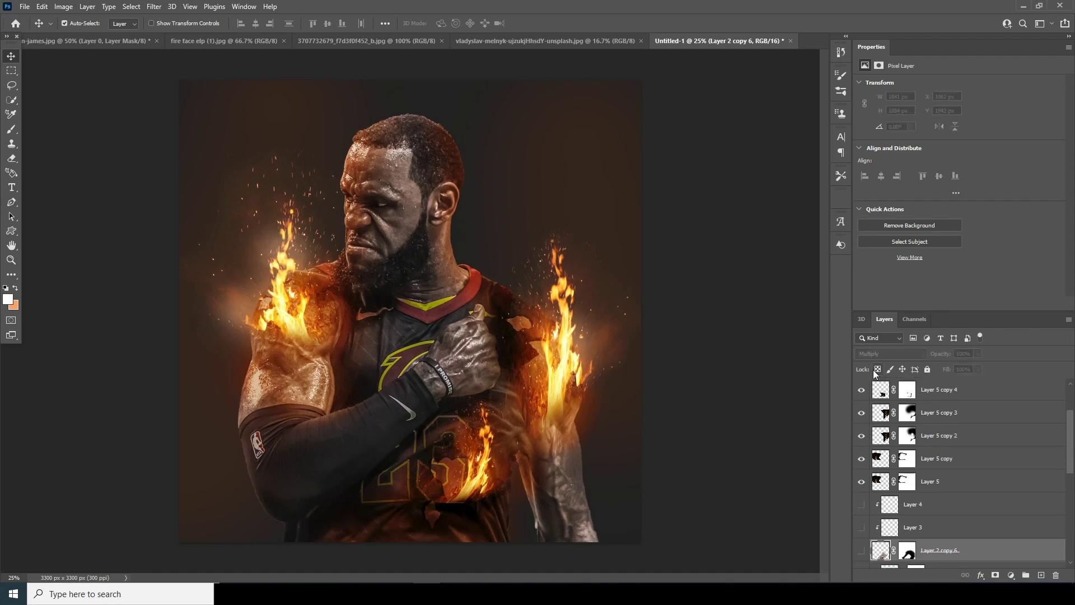
pyautogui.moveTo(886, 550); pyautogui.dragTo(874, 433)
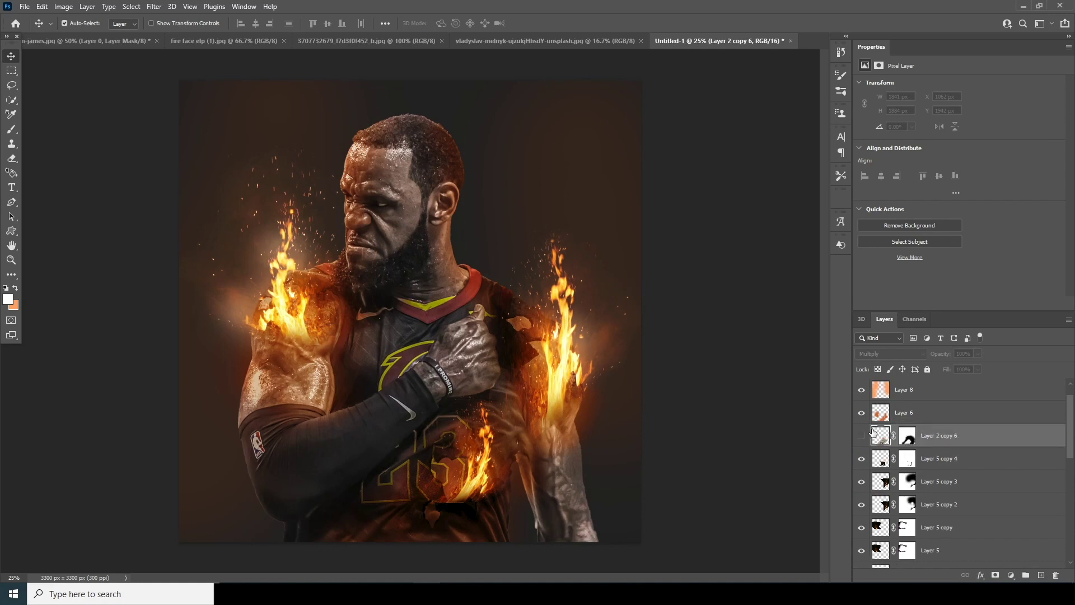
pyautogui.click(862, 438)
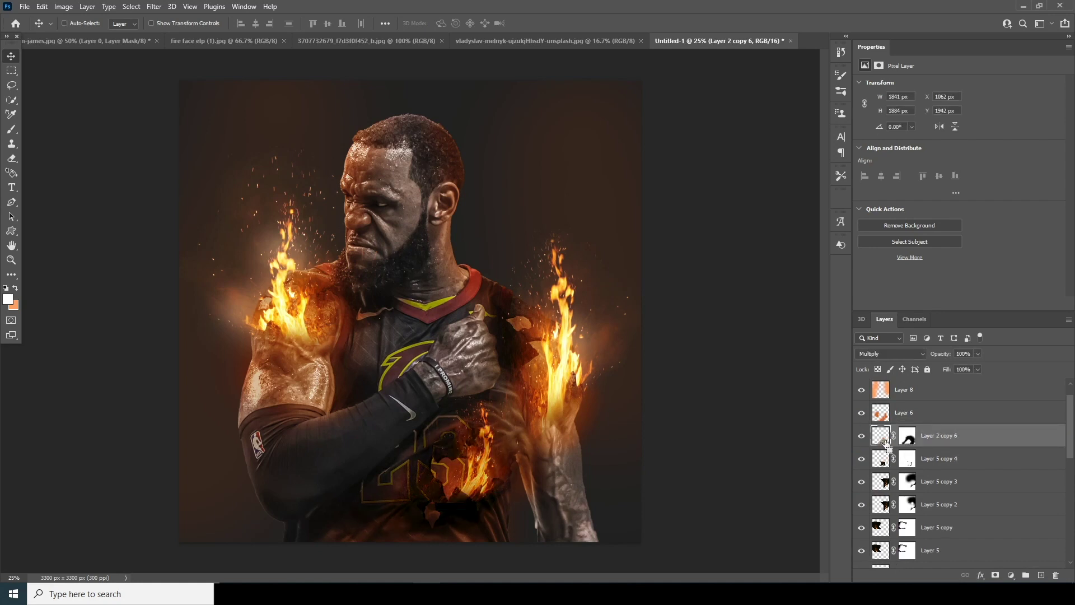
# Step: Duplicate Layer 2 copy 6 and move the new burn texture onto the raised arm's shoulder fire
pyautogui.hotkey('ctrl', 'j')
pyautogui.hotkey('ctrl', 't')
pyautogui.moveTo(484, 507); pyautogui.dragTo(311, 351)
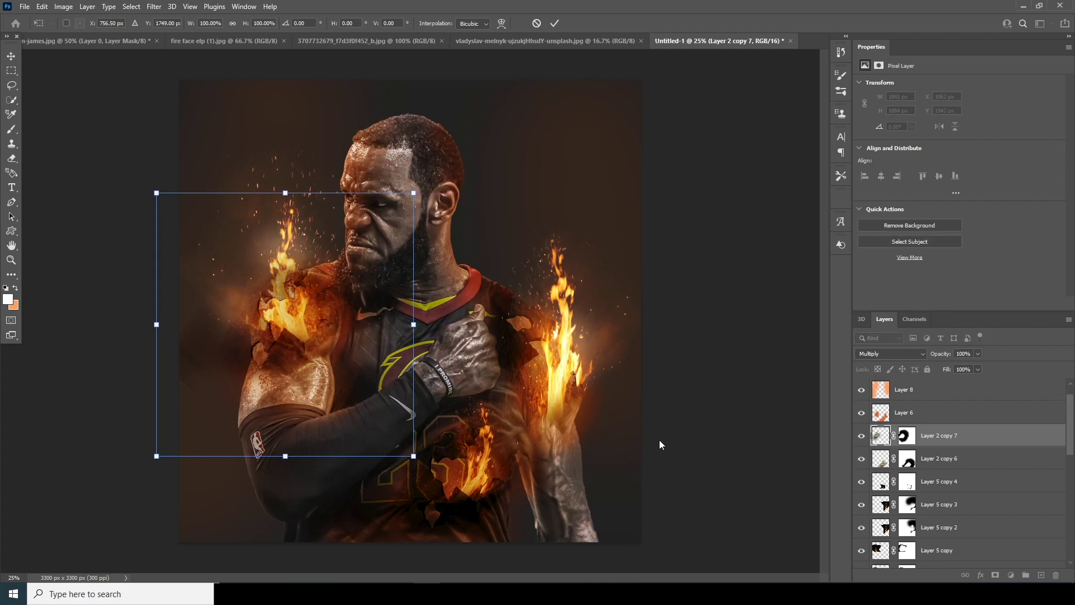
pyautogui.press('Return')
# Step: Paint black at 500 px on the mask of Layer 2 copy 7 to remove the texture outside the shoulder
pyautogui.click(915, 444)
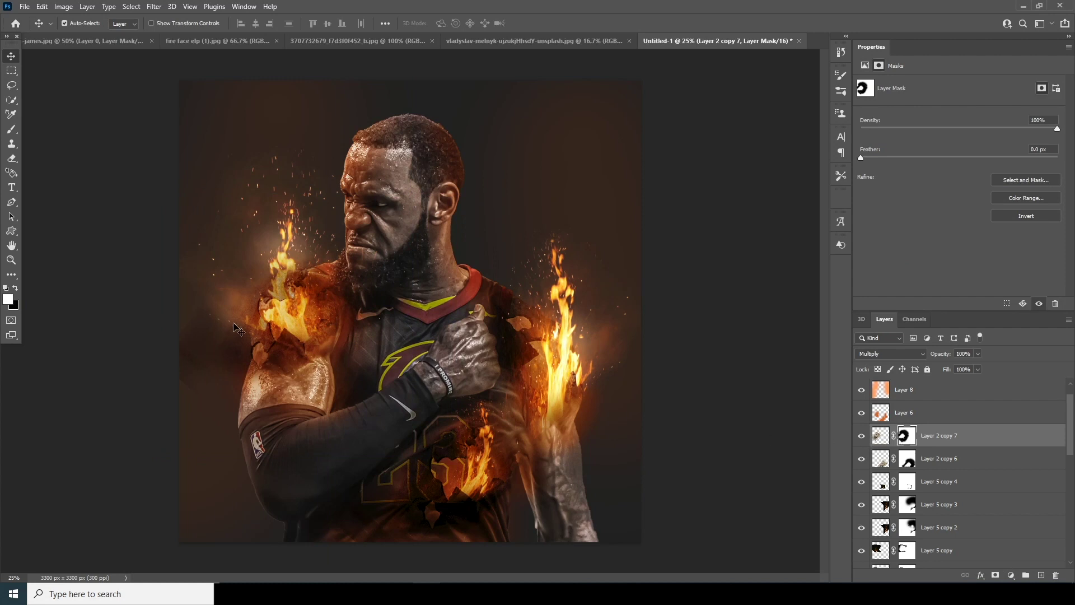
pyautogui.press('b')
pyautogui.click(15, 288)
pyautogui.moveTo(247, 263)
pyautogui.mouseDown()
pyautogui.moveTo(216, 298)
pyautogui.moveTo(216, 377)
pyautogui.moveTo(190, 398)
pyautogui.mouseUp()
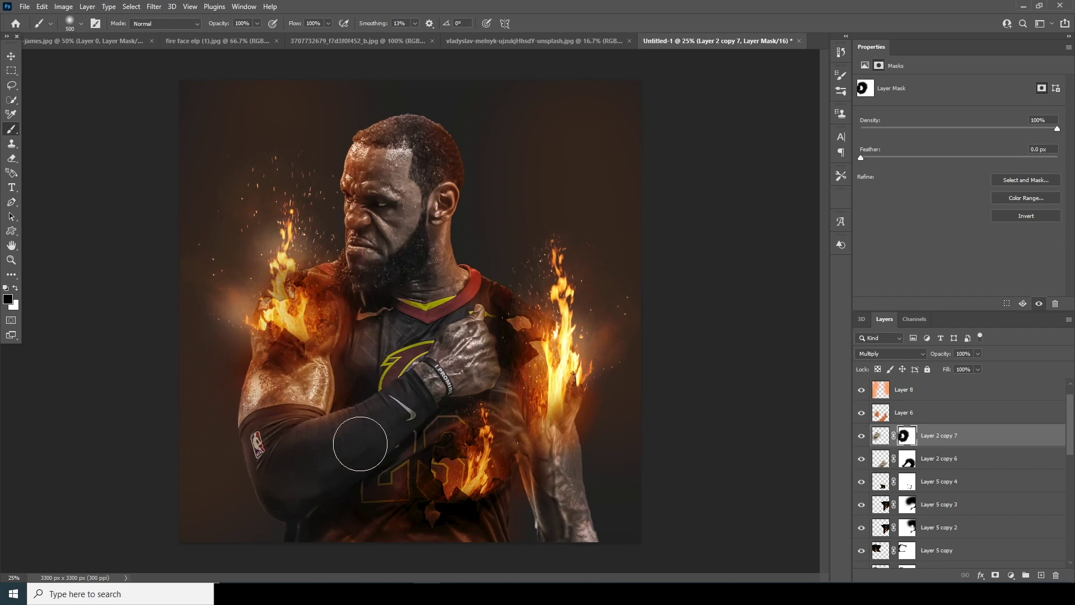
# Step: Duplicate Layer 2 copy 7, move the duplicate onto the far arm's fire and scale it to about 1313 × 1345 px
pyautogui.click(879, 442)
pyautogui.press('v')
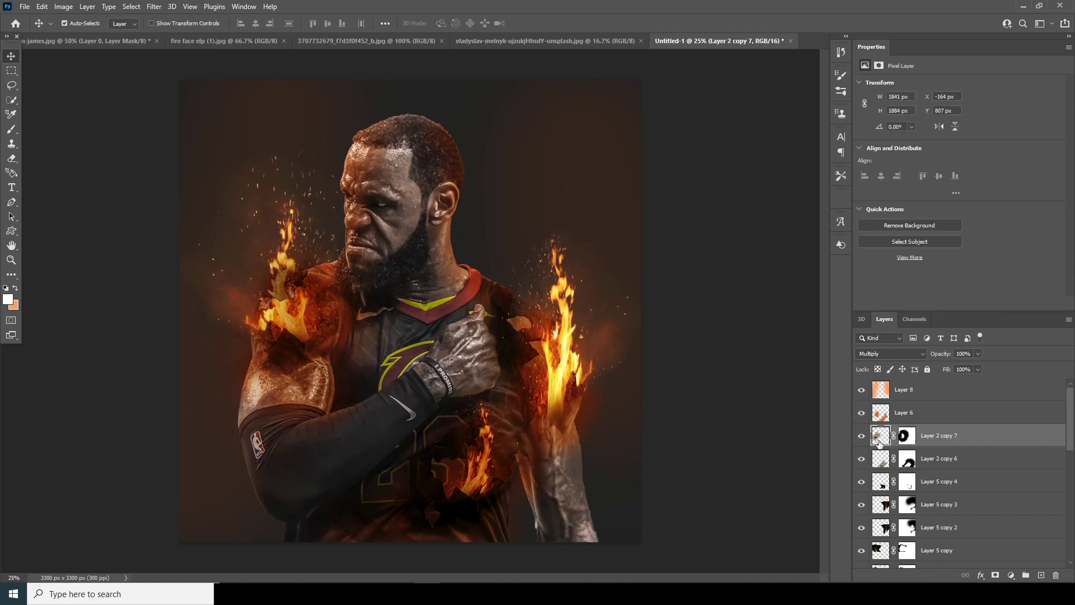
pyautogui.hotkey('ctrl', 'j')
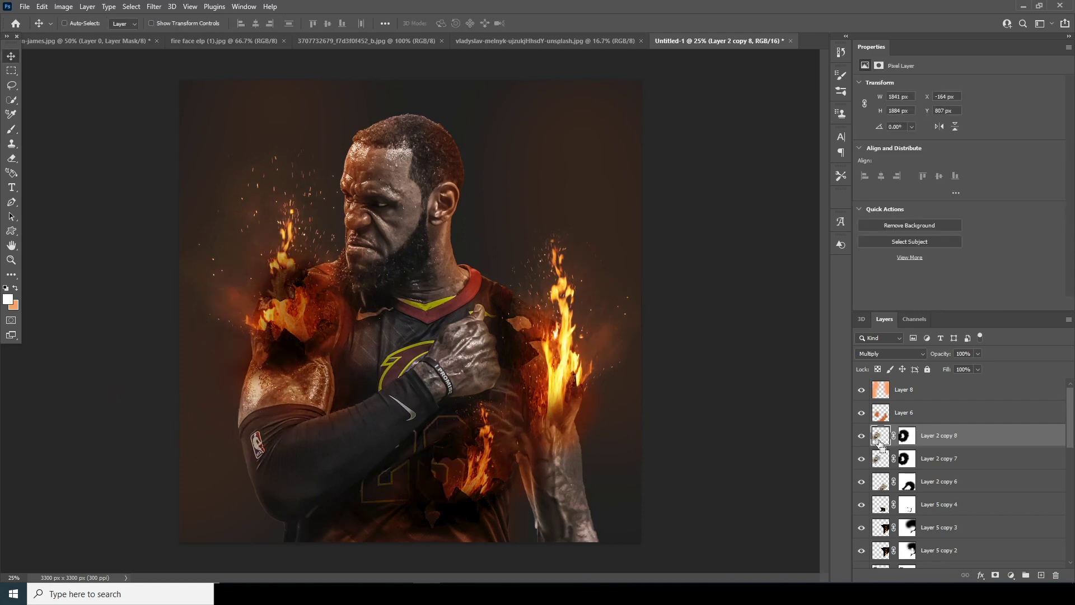
pyautogui.hotkey('ctrl', 't')
pyautogui.moveTo(344, 361); pyautogui.dragTo(608, 452)
pyautogui.moveTo(676, 284); pyautogui.dragTo(644, 319)
pyautogui.moveTo(585, 427); pyautogui.dragTo(585, 419)
pyautogui.press('Return')
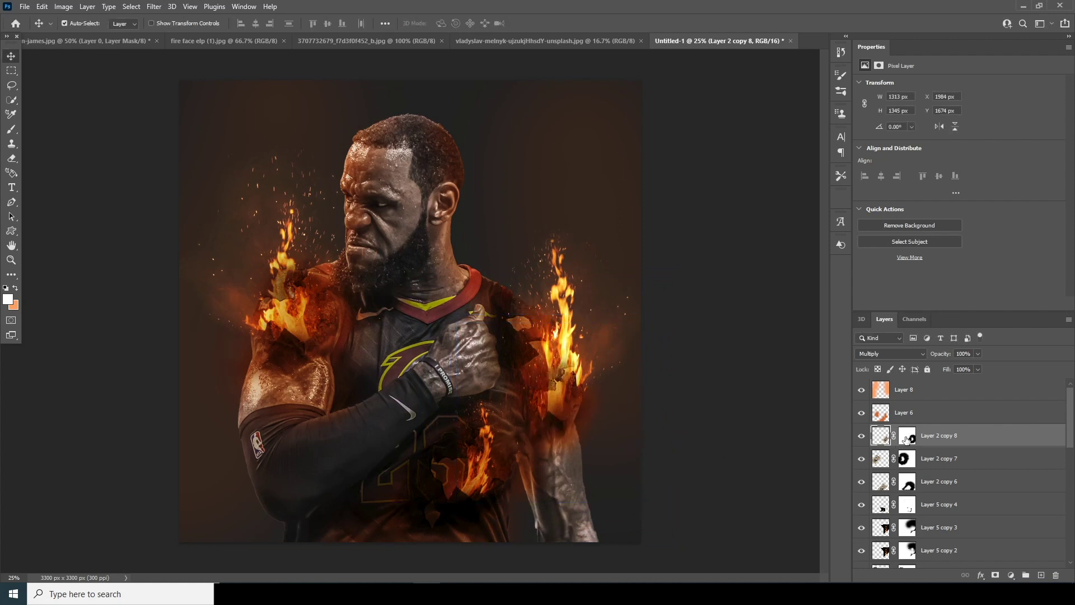
# Step: Paint black at 500 px on the mask of Layer 2 copy 8 to clear the texture from the far arm's flame
pyautogui.click(906, 440)
pyautogui.press('b')
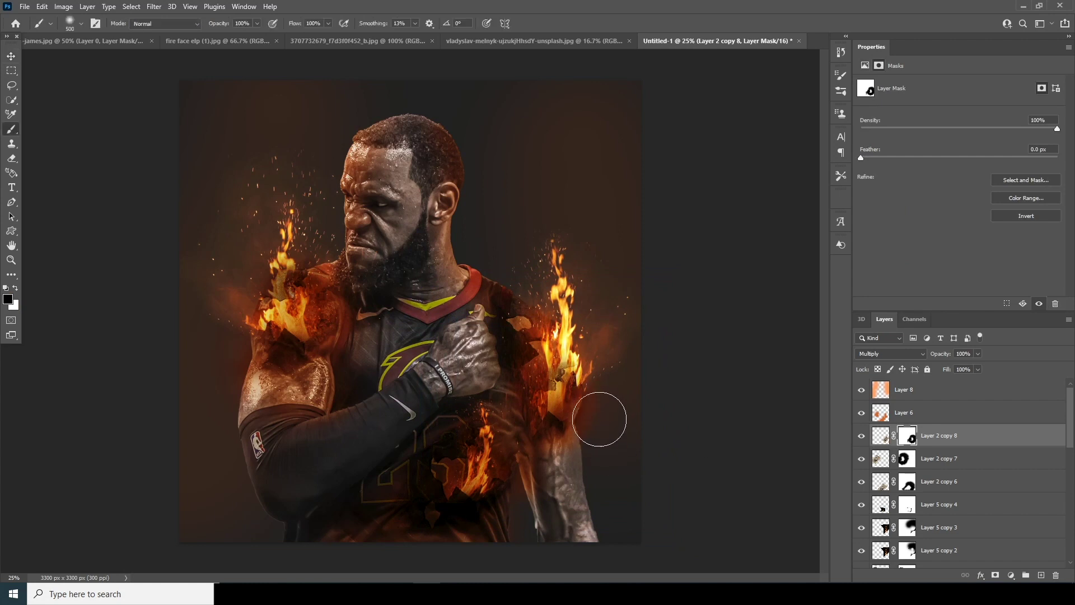
pyautogui.moveTo(559, 367); pyautogui.dragTo(562, 373)
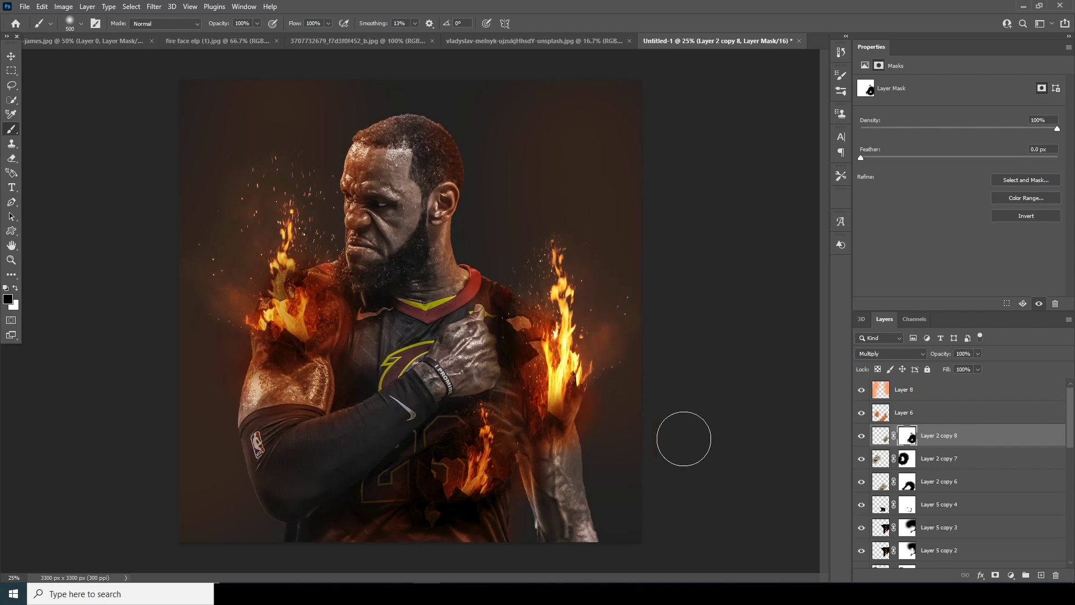
# Step: Copy the pink wall texture image into Untitled-1, accepting the depth difference, and place its layer directly above Color Fill 1
pyautogui.click(12, 56)
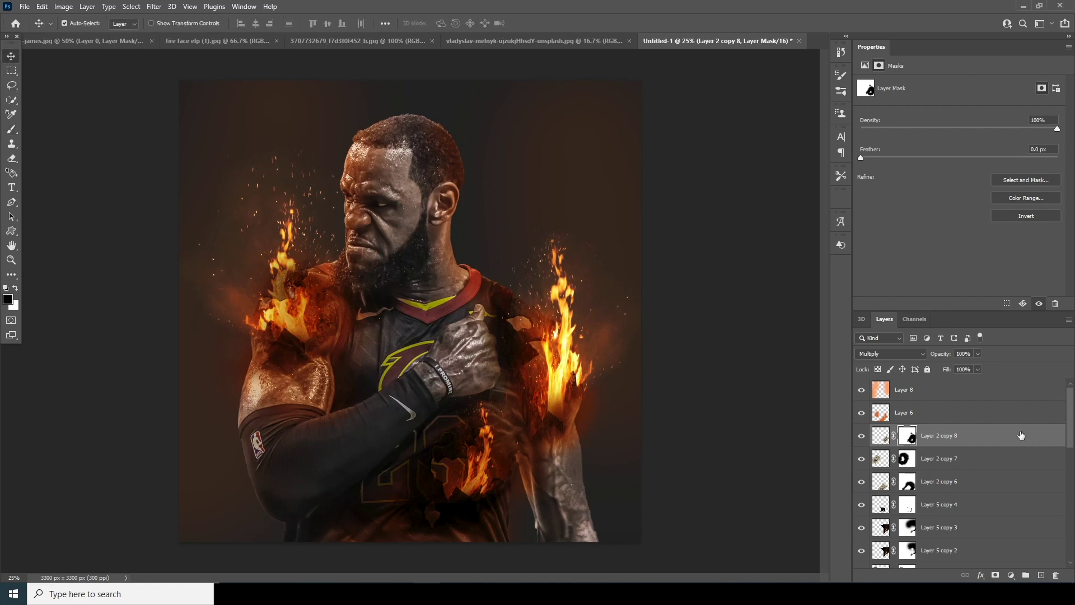
pyautogui.click(481, 41)
pyautogui.moveTo(444, 256); pyautogui.dragTo(493, 212)
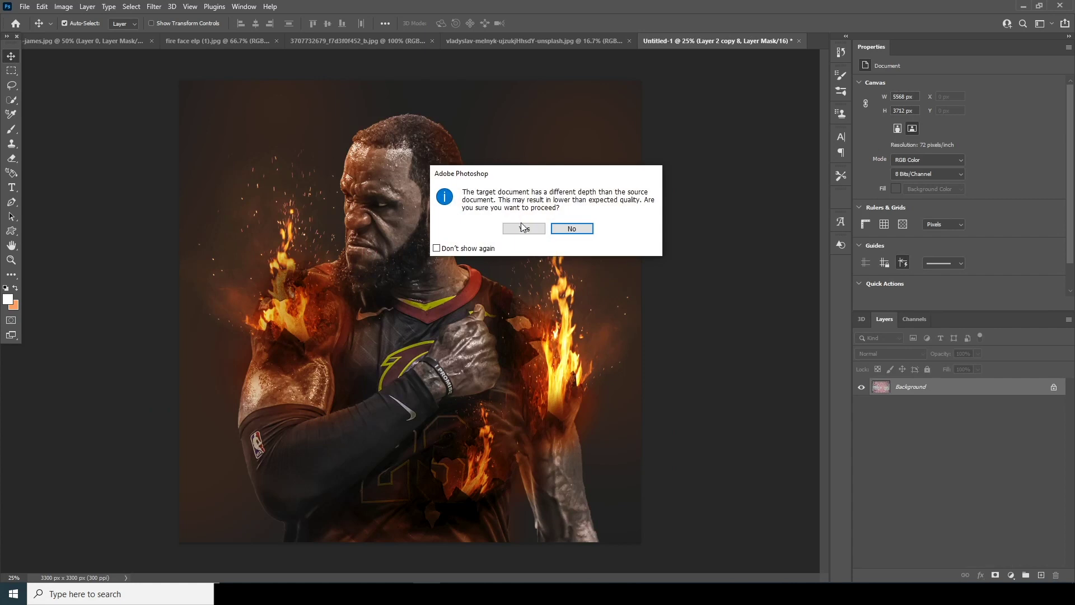
pyautogui.click(523, 228)
pyautogui.moveTo(880, 439); pyautogui.dragTo(883, 527)
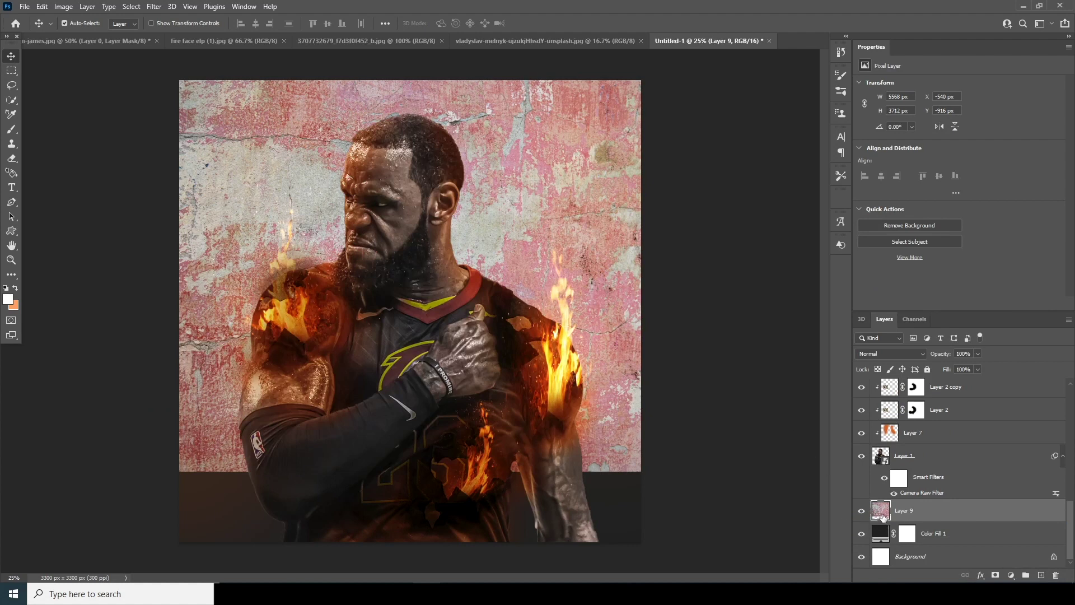
# Step: Apply Hue/Saturation to the wall texture layer with saturation -100 and lightness -39
pyautogui.click(64, 6)
pyautogui.moveTo(65, 40)
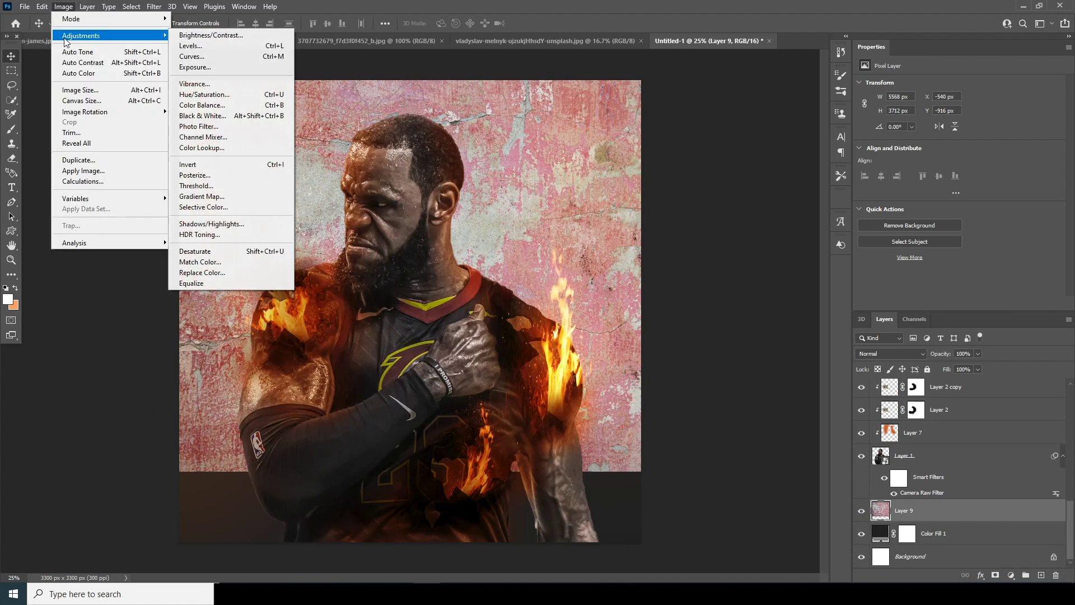
pyautogui.click(212, 94)
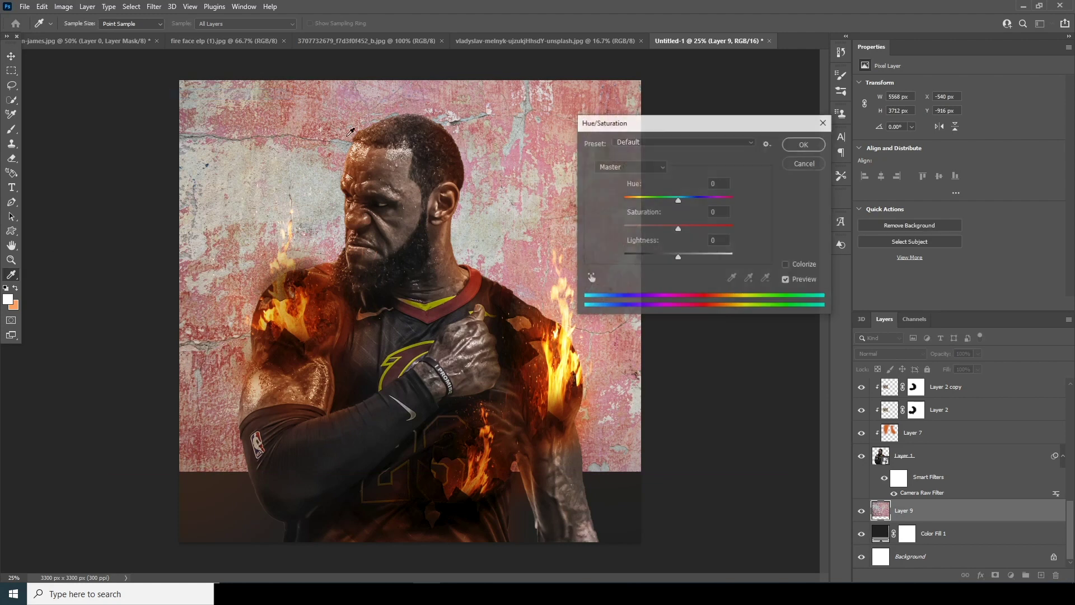
pyautogui.moveTo(635, 230); pyautogui.dragTo(575, 241)
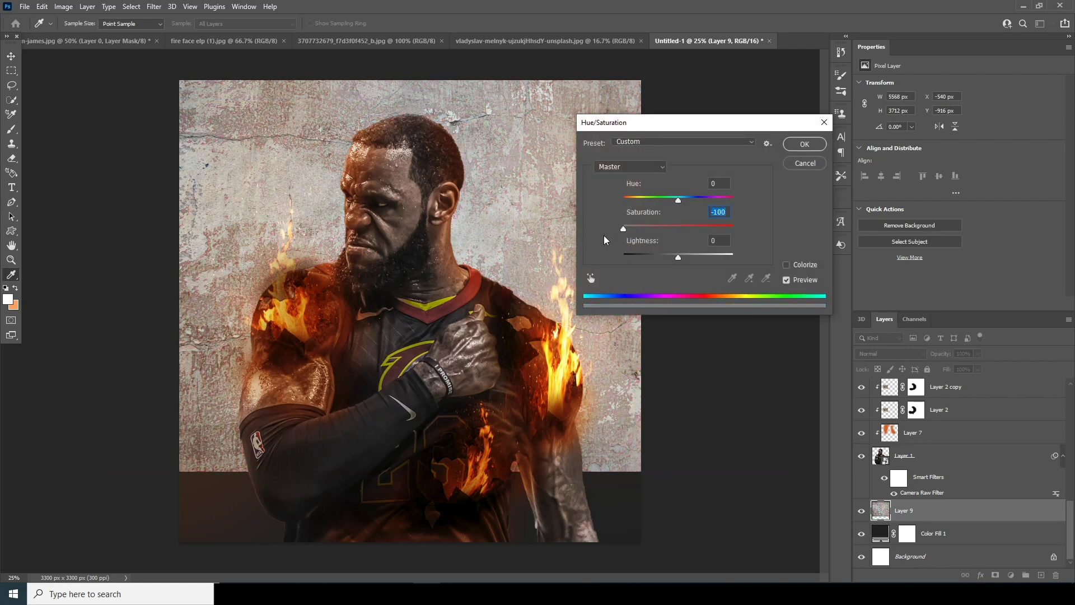
pyautogui.moveTo(677, 262); pyautogui.dragTo(668, 262)
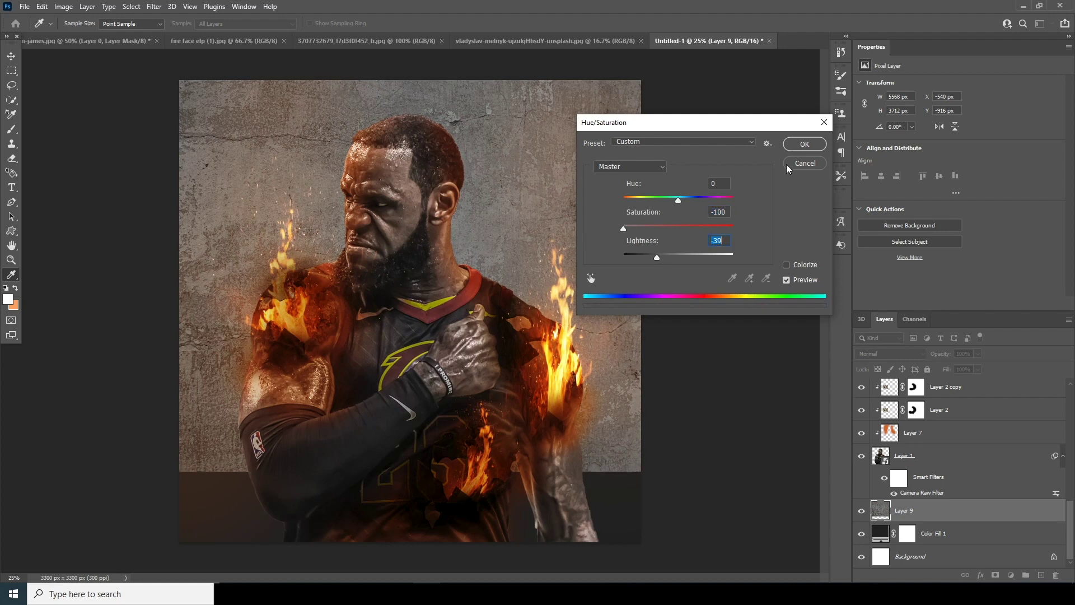
pyautogui.click(805, 144)
# Step: Set the wall texture layer to Soft Light and move it down to cover the whole canvas, at about X -496, Y -182 px
pyautogui.click(883, 353)
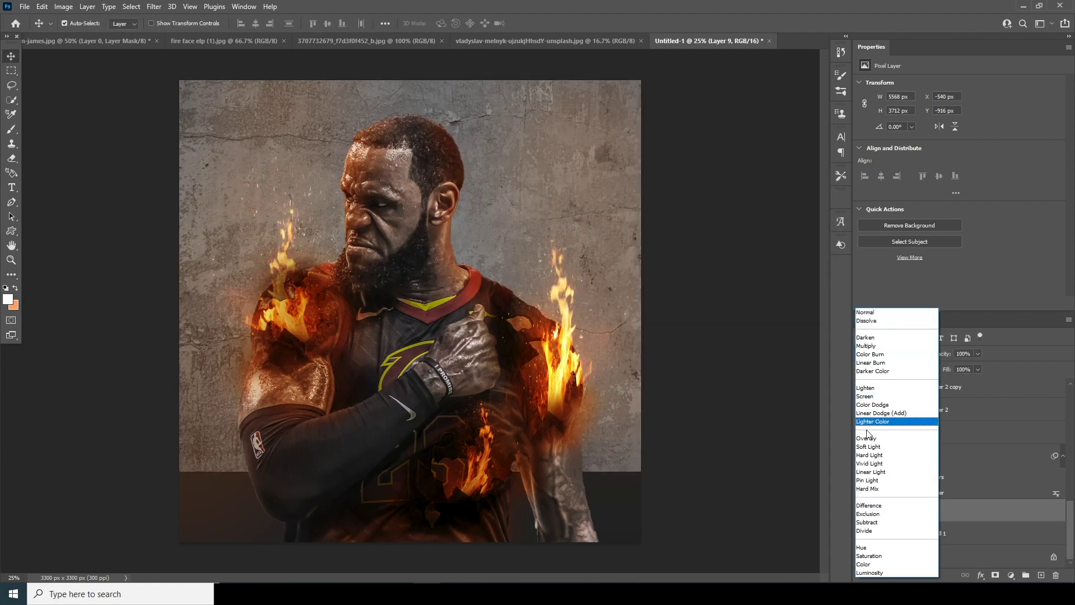
pyautogui.click(867, 447)
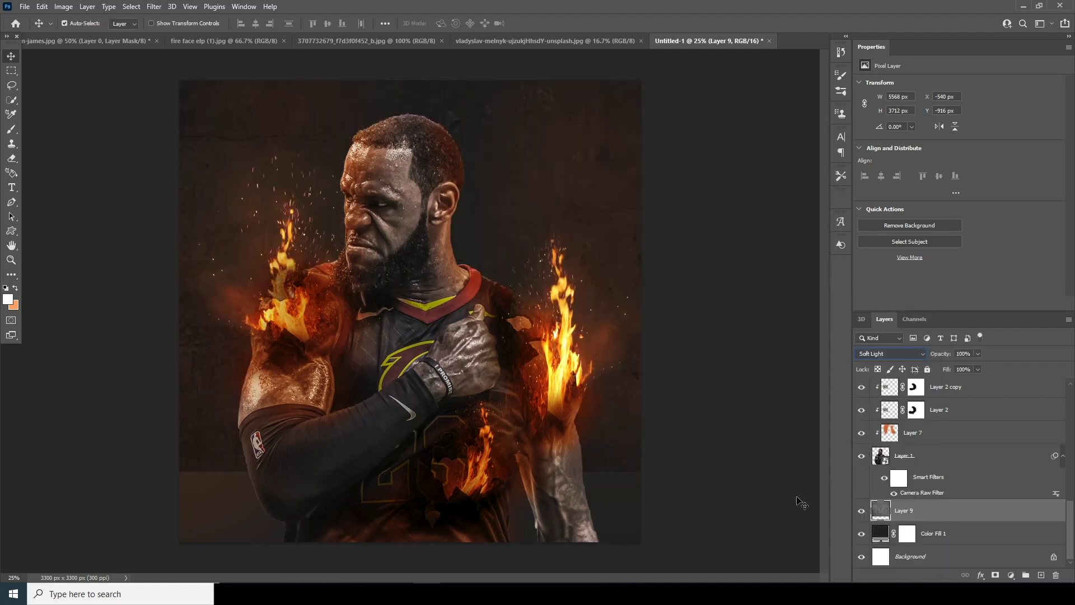
pyautogui.hotkey('ctrl', 't')
pyautogui.moveTo(591, 414); pyautogui.dragTo(597, 515)
pyautogui.press('Return')
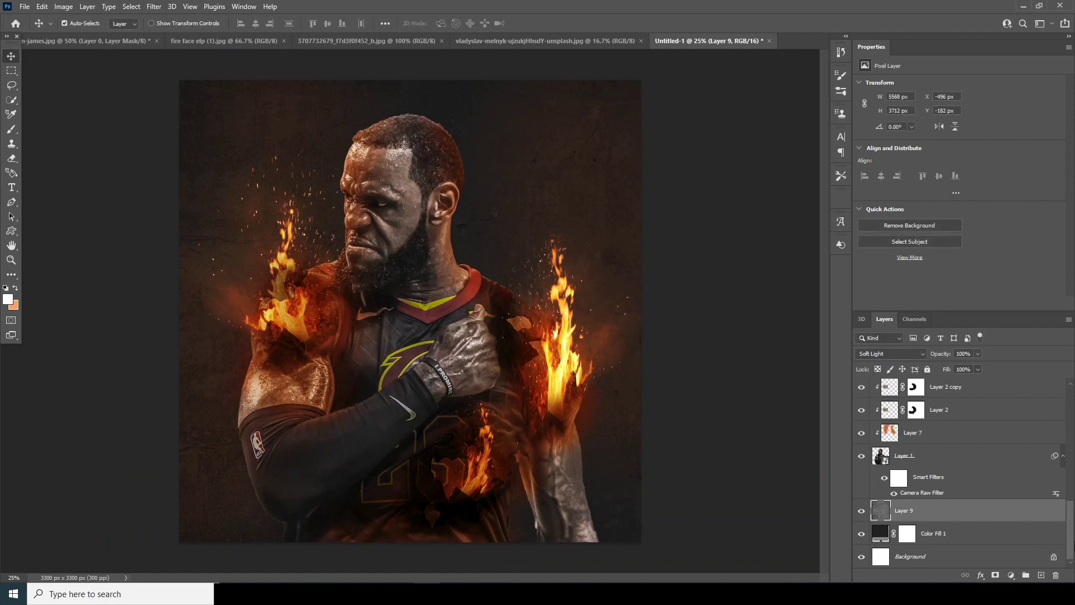
# Step: Add a Color Lookup adjustment layer above Layer 8 and load the 3D LUT windymoodlut 2020.cube from the mood lut folder
pyautogui.moveTo(1070, 521); pyautogui.dragTo(1060, 395)
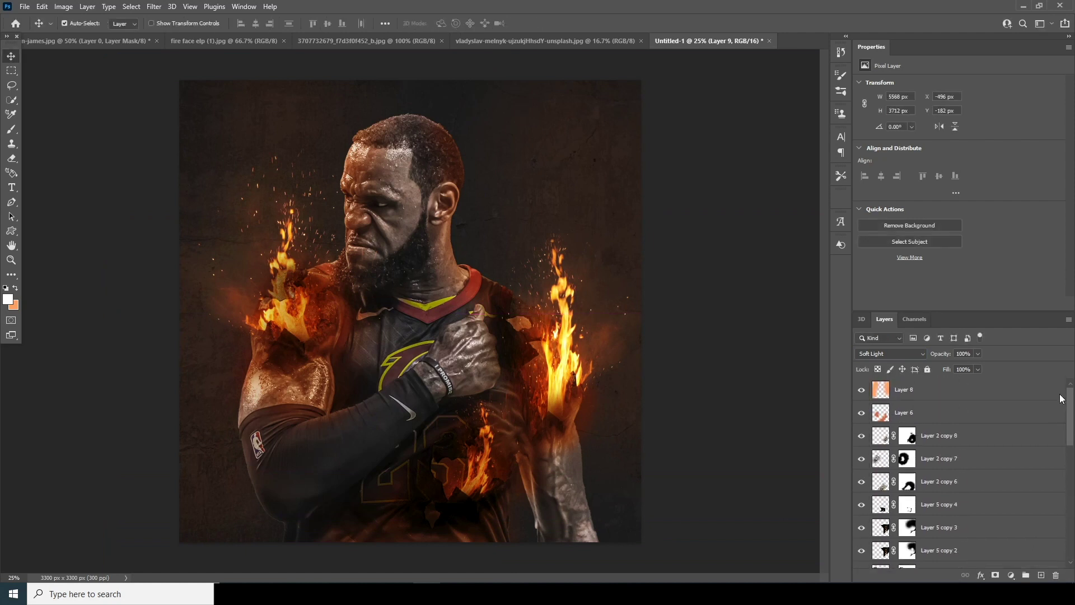
pyautogui.click(905, 392)
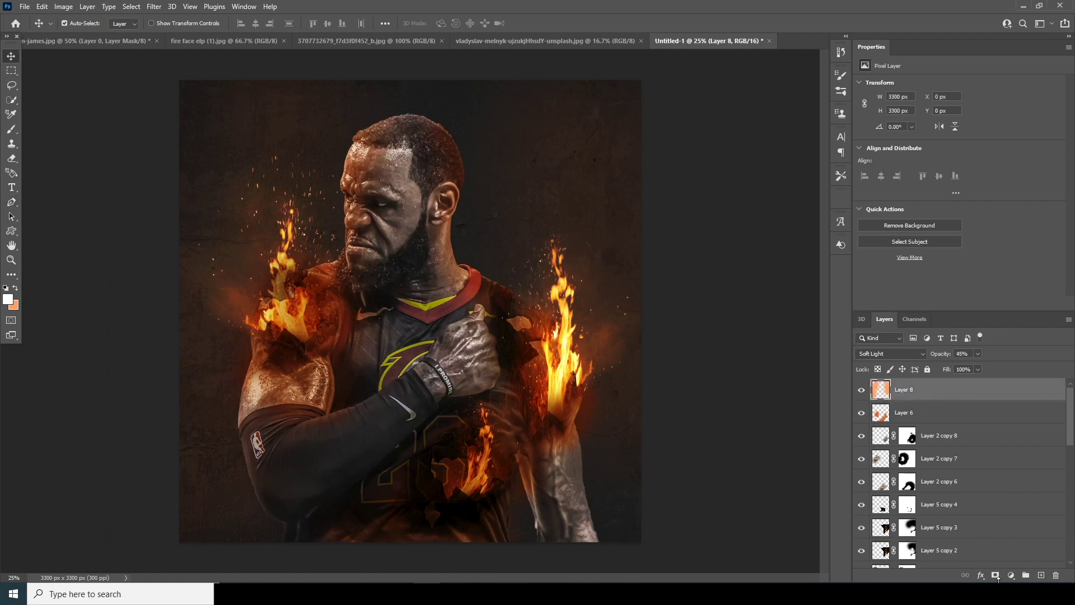
pyautogui.click(1010, 576)
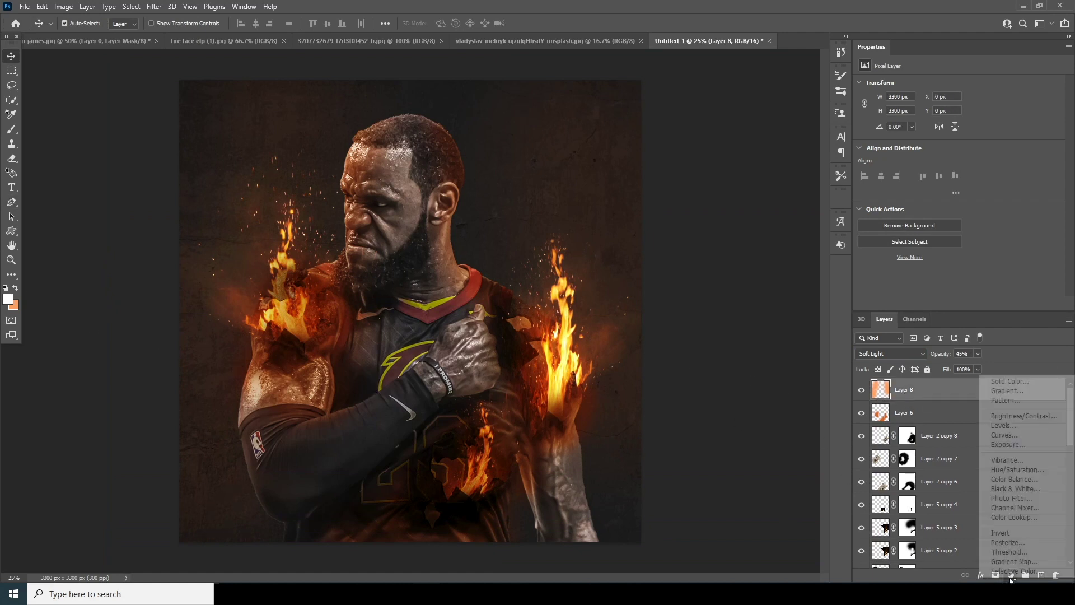
pyautogui.click(1002, 516)
pyautogui.click(925, 88)
pyautogui.click(925, 96)
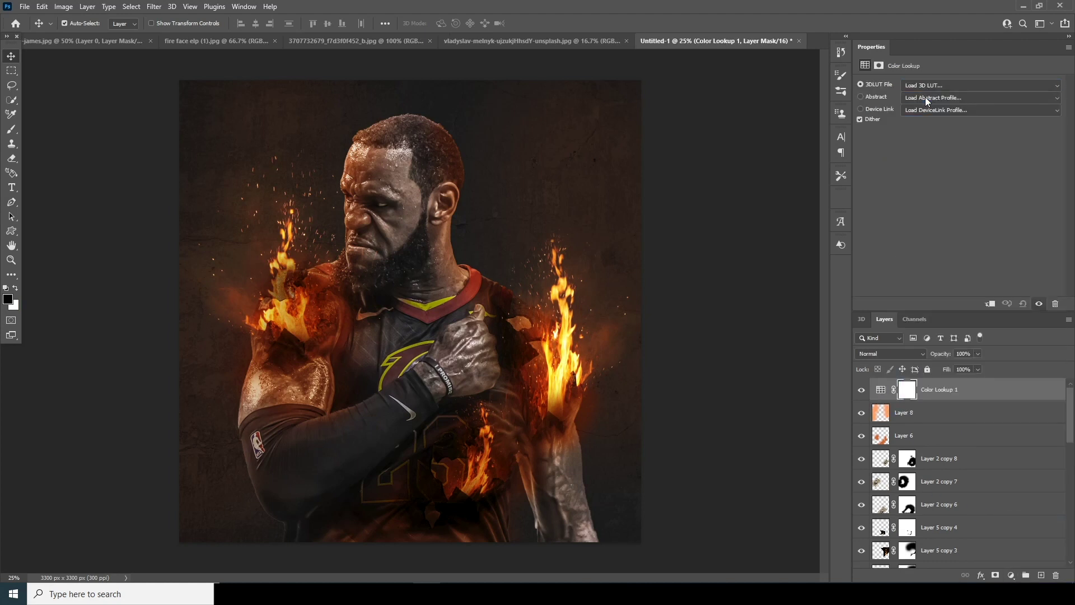
pyautogui.click(135, 88)
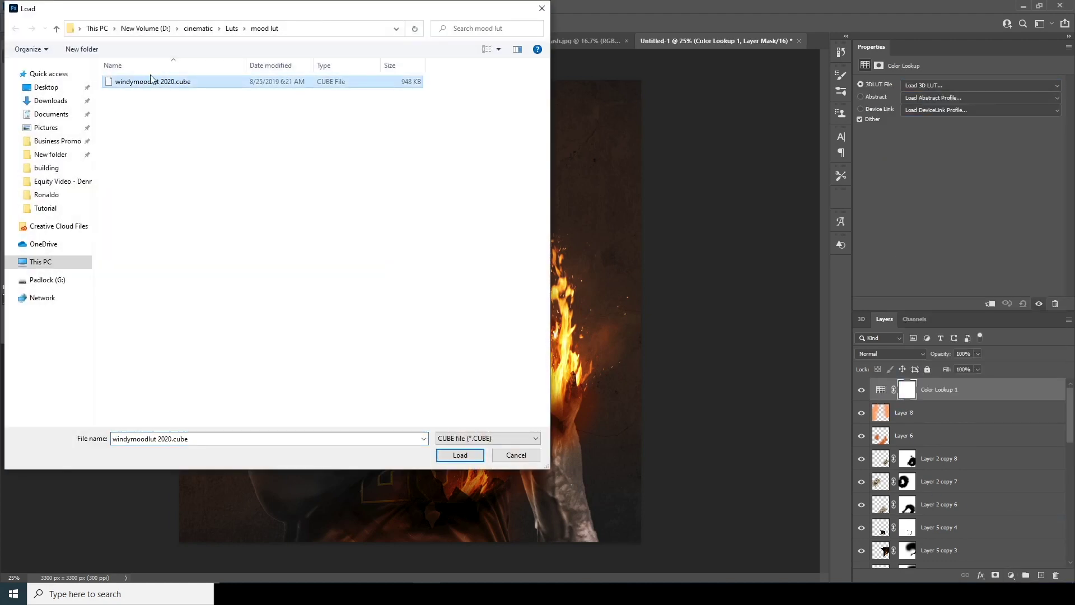
pyautogui.click(469, 456)
pyautogui.click(469, 457)
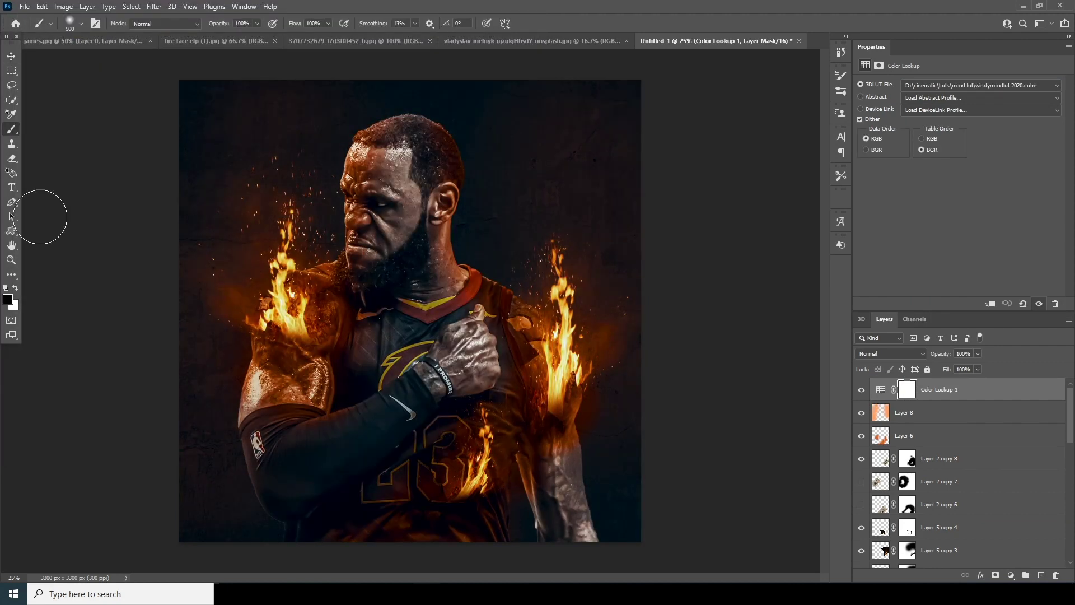
# Step: Add the text BLACK MANBA in black 17 pt Khand Bold beside the player's head
pyautogui.click(324, 134)
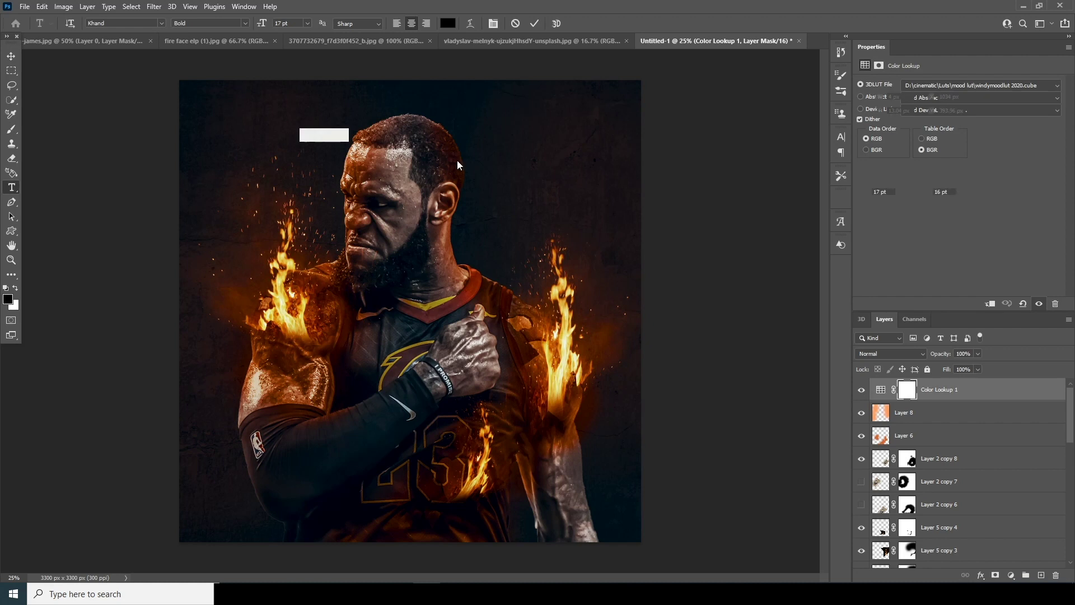
pyautogui.press('BackSpace')
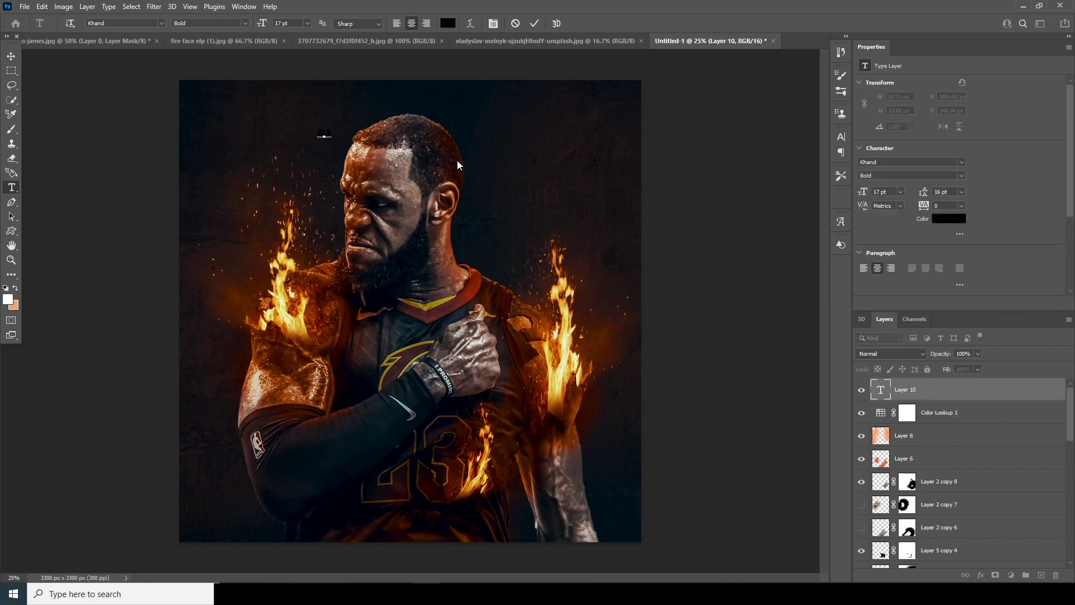
pyautogui.write('BLACK MANBA')
pyautogui.click(10, 56)
# Step: Enlarge the BLACK MANBA text to about 116 pt and place it across the upper part of the poster, over the player's head
pyautogui.hotkey('ctrl', 't')
pyautogui.moveTo(350, 142); pyautogui.dragTo(490, 178)
pyautogui.moveTo(403, 151); pyautogui.dragTo(484, 155)
pyautogui.moveTo(571, 180); pyautogui.dragTo(576, 182)
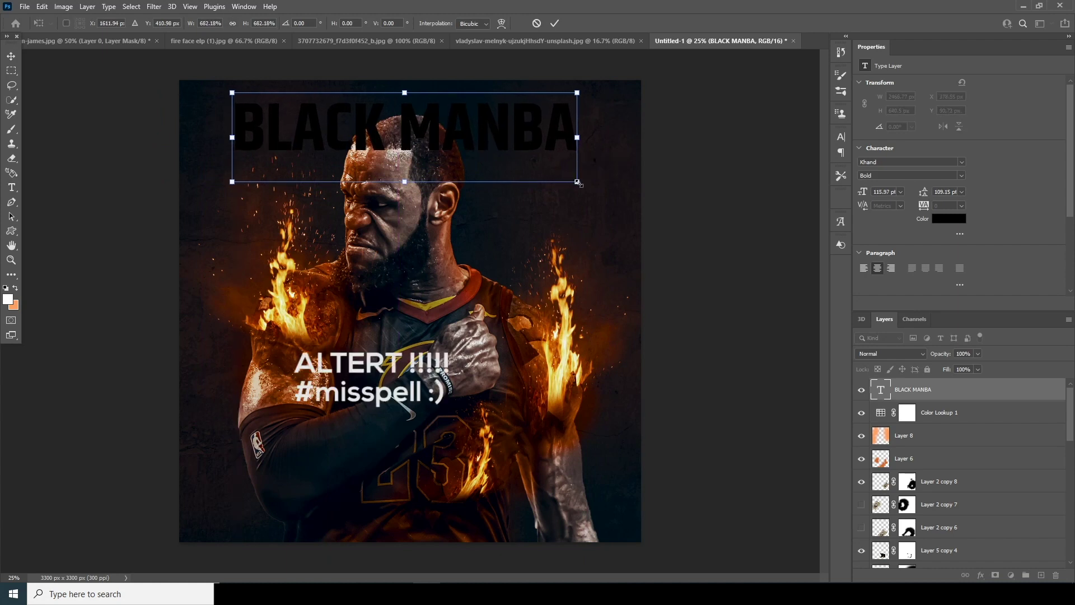
pyautogui.press('Return')
# Step: Recolor the BLACK MANBA title to light gray d4d5d5
pyautogui.doubleClick(886, 395)
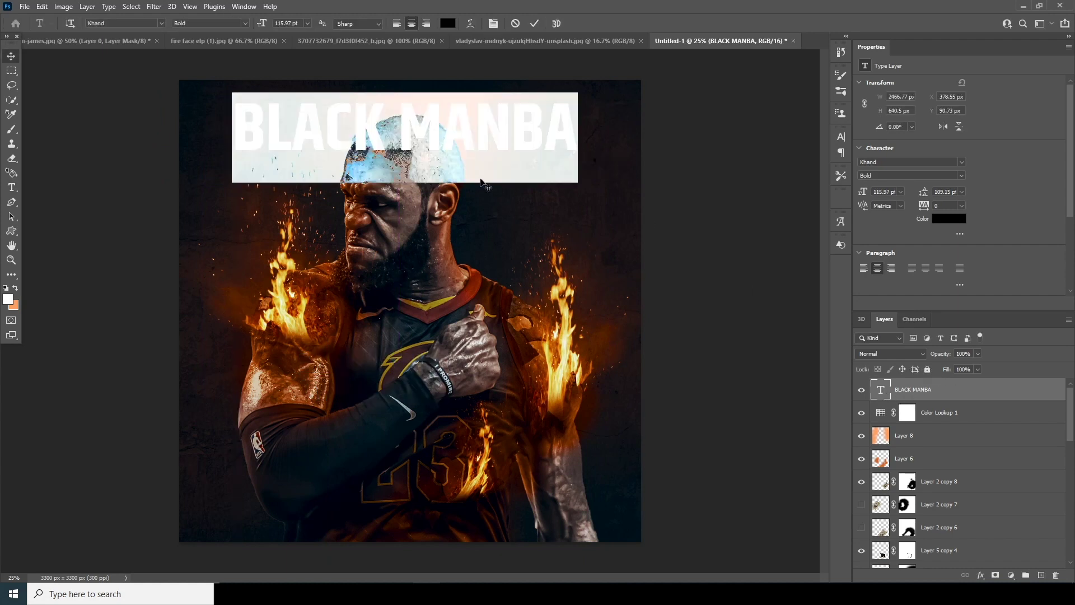
pyautogui.click(448, 23)
pyautogui.click(616, 300)
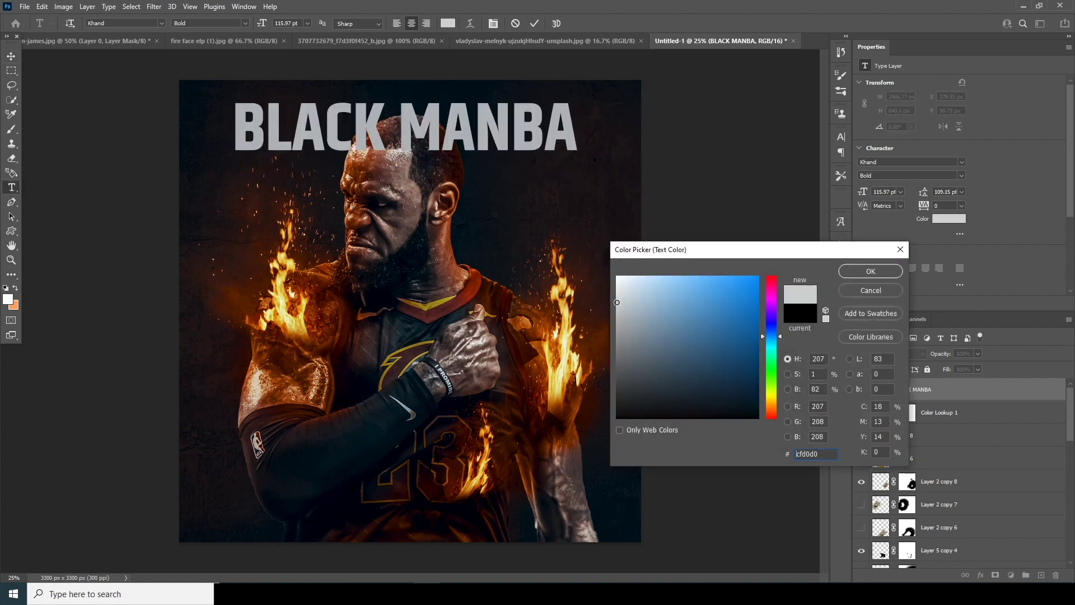
pyautogui.click(617, 300)
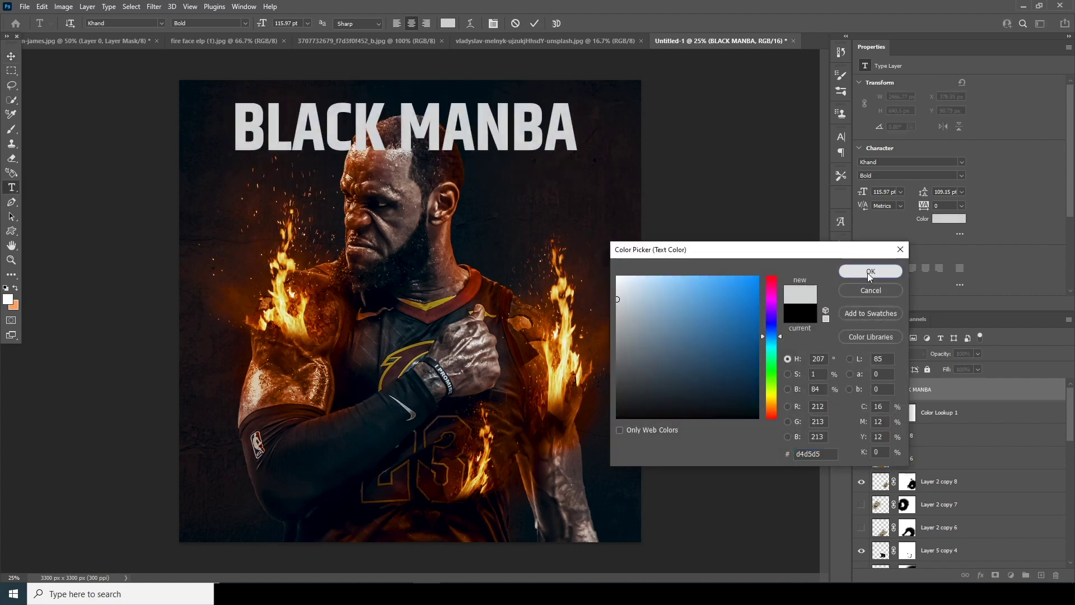
pyautogui.click(867, 273)
# Step: Move the BLACK MANBA text layer below Layer 9 so the title sits behind the player and the wall texture
pyautogui.click(885, 395)
pyautogui.press('v')
pyautogui.moveTo(882, 397); pyautogui.dragTo(950, 595)
pyautogui.moveTo(914, 561); pyautogui.dragTo(913, 516)
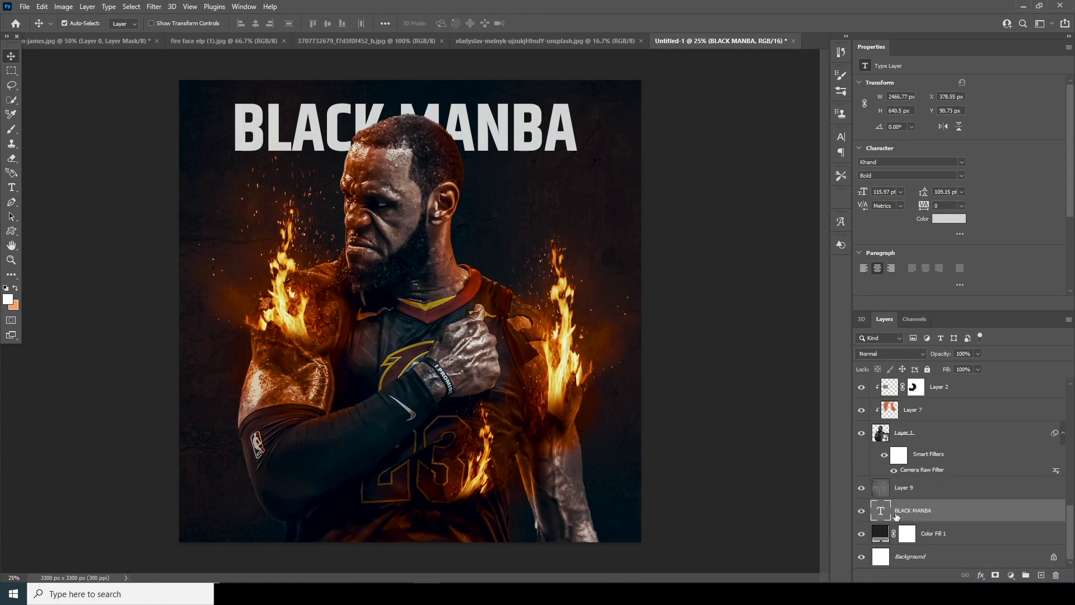
pyautogui.click(882, 493)
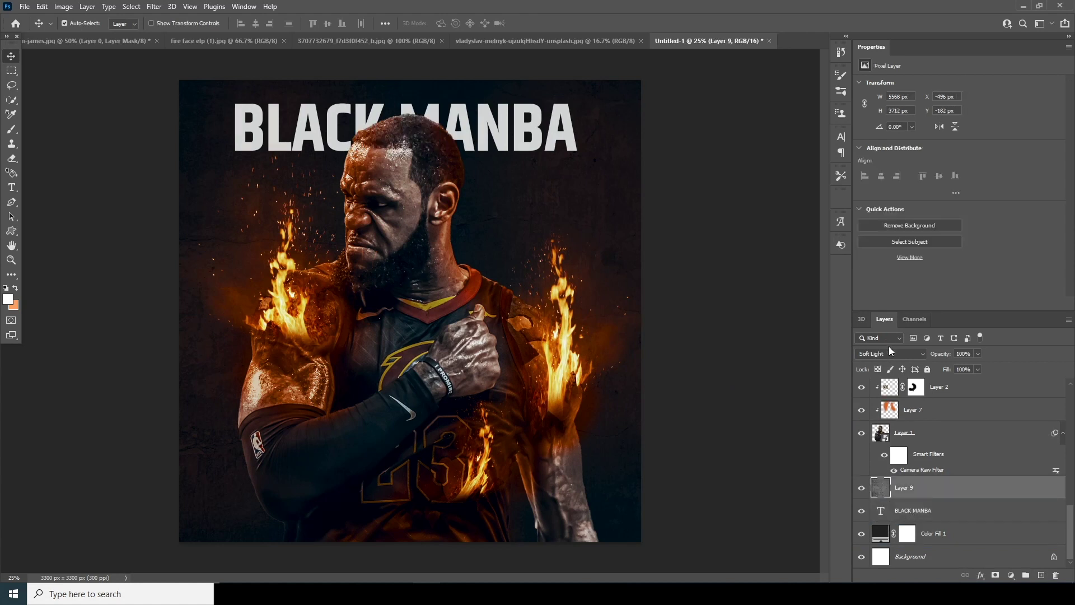
# Step: Change the BLACK MANBA title color to the muted brown 867c66
pyautogui.doubleClick(880, 510)
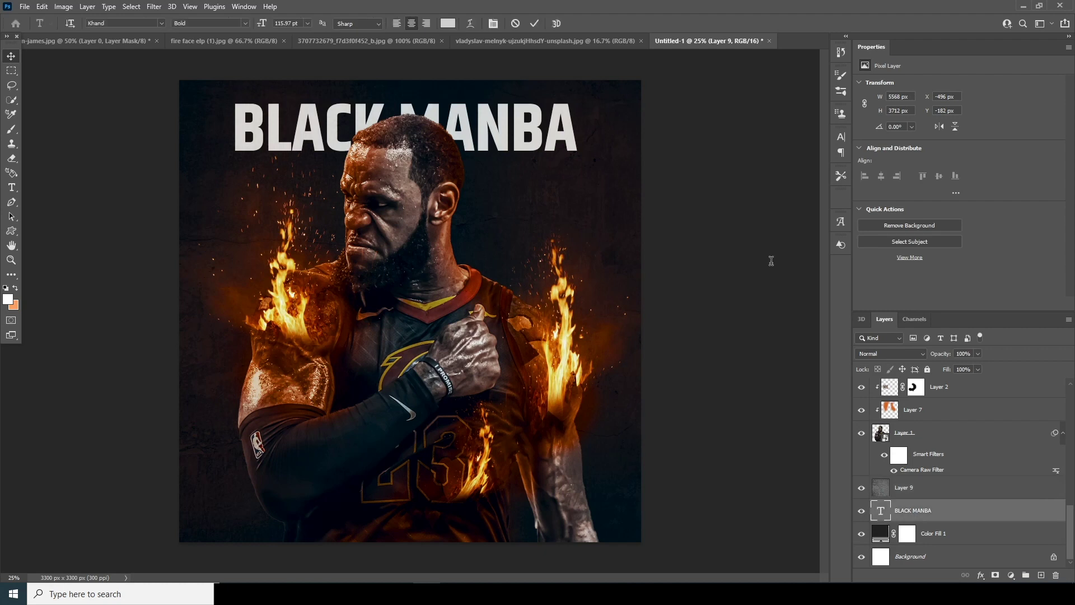
pyautogui.click(948, 218)
pyautogui.click(623, 334)
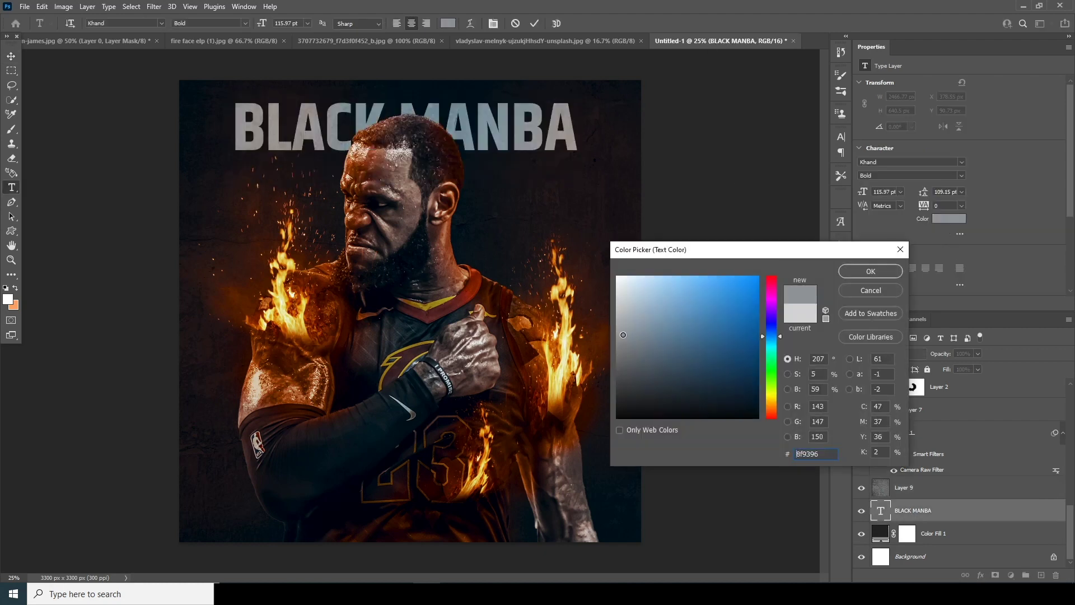
pyautogui.click(771, 402)
pyautogui.click(650, 343)
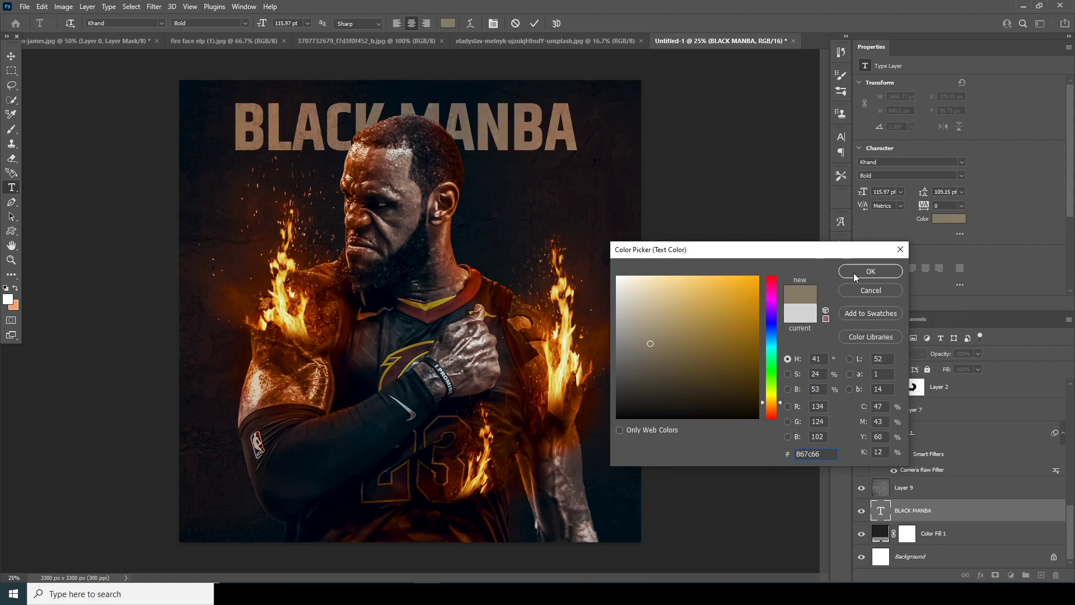
pyautogui.click(854, 273)
pyautogui.click(11, 56)
# Step: Add a Lorem ipsum paragraph box under the title at the title's width, in 4 pt Khand Bold with Auto leading
pyautogui.click(12, 187)
pyautogui.moveTo(232, 164); pyautogui.dragTo(475, 168)
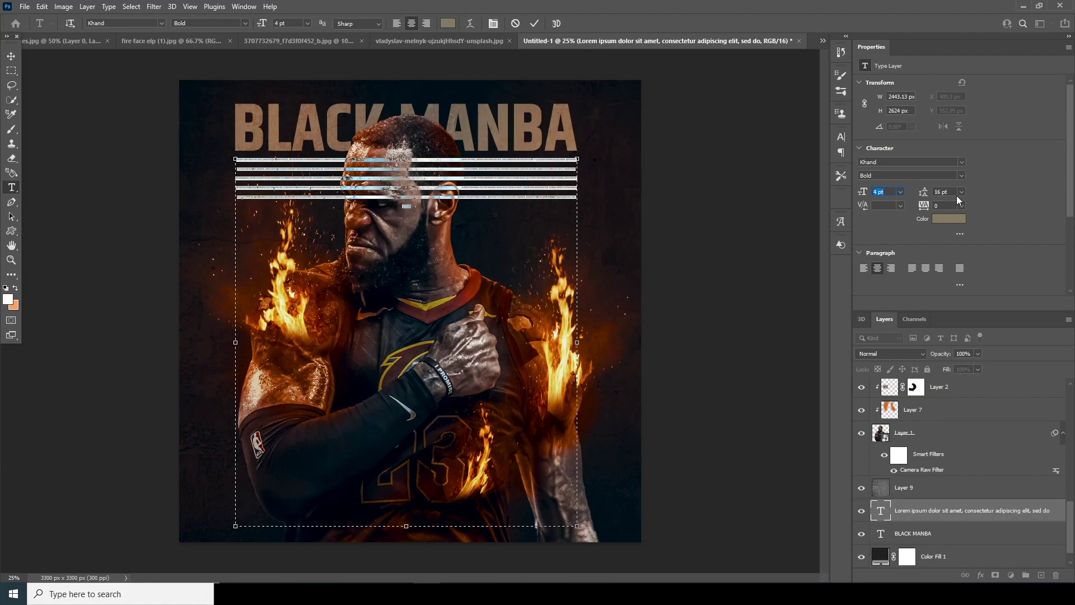
pyautogui.press('Return')
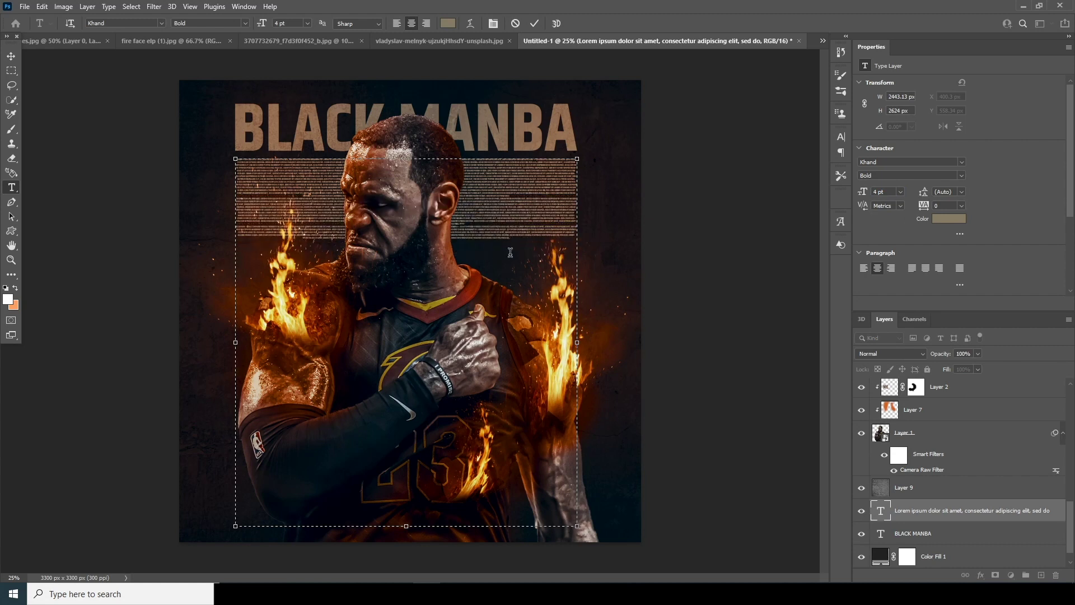
pyautogui.hotkey('ctrl', 'Return')
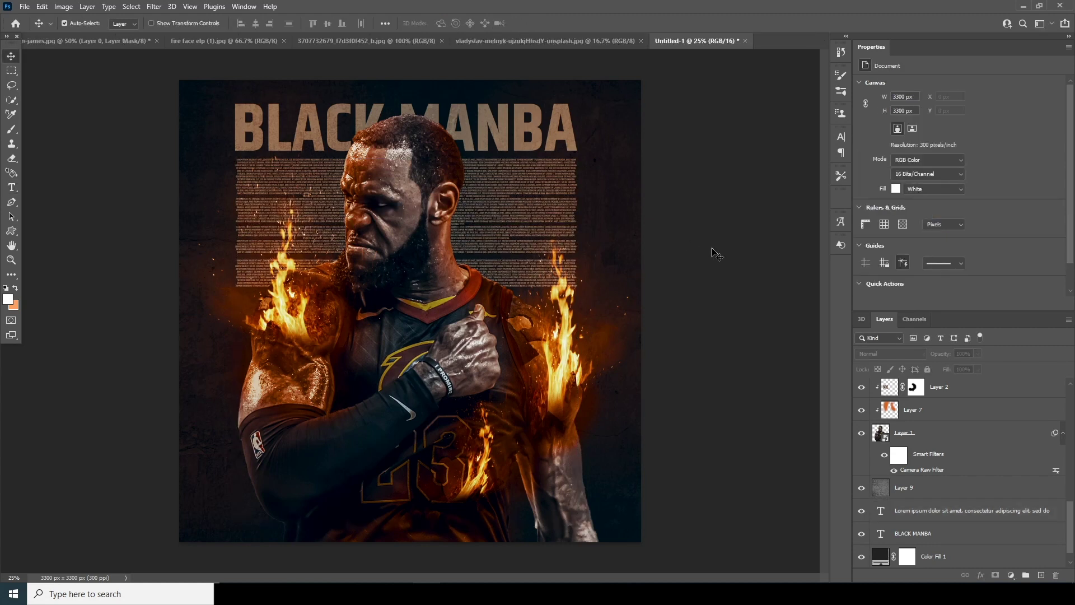
# Step: Stamp all visible layers into a new merged layer above Color Lookup 1
pyautogui.moveTo(1072, 531); pyautogui.dragTo(1045, 382)
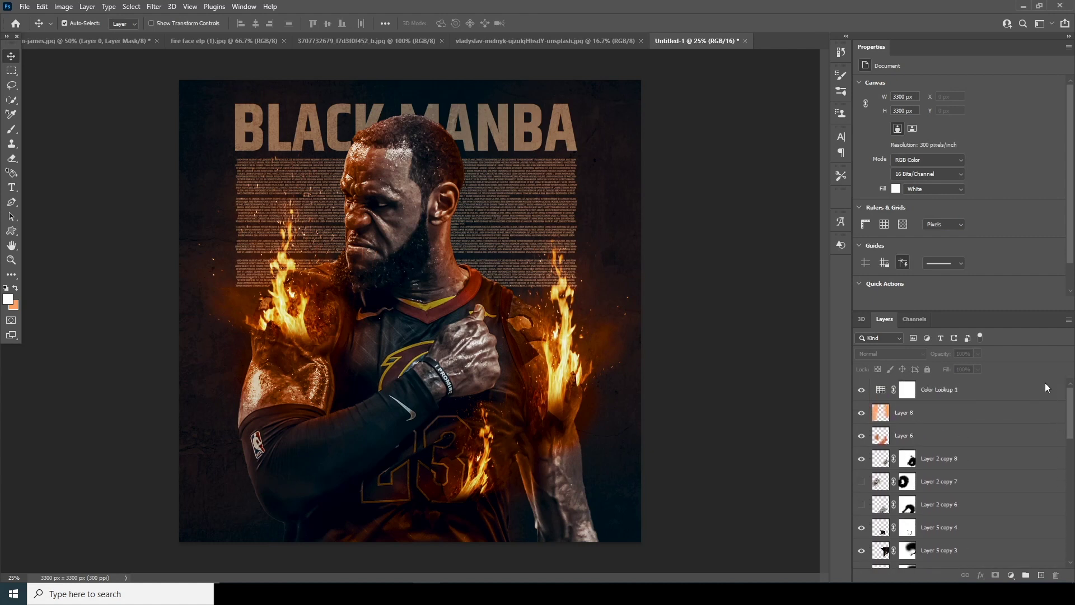
pyautogui.click(882, 391)
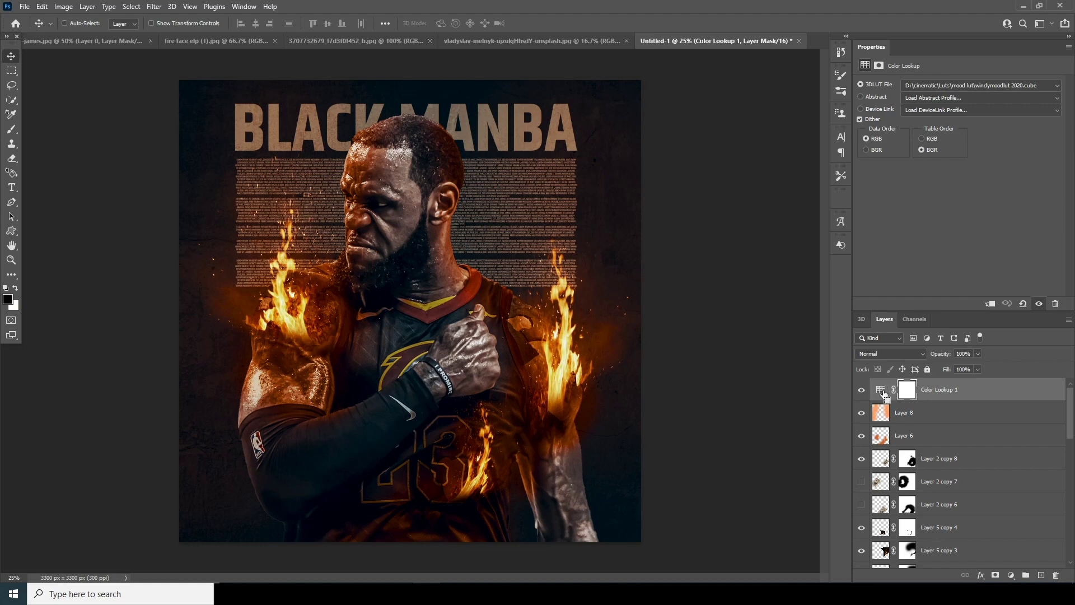
pyautogui.hotkey('ctrl', 'shift', 'alt', 'e')
# Step: Add a new top layer, fill it with 50% gray and set its blend mode to Soft Light
pyautogui.click(1041, 576)
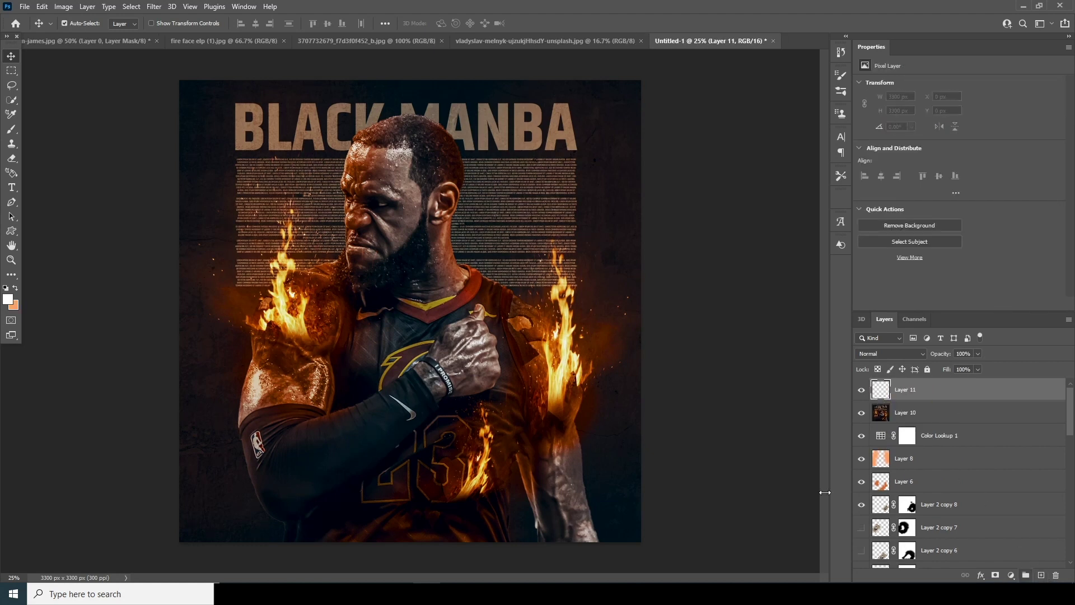
pyautogui.click(43, 6)
pyautogui.click(59, 179)
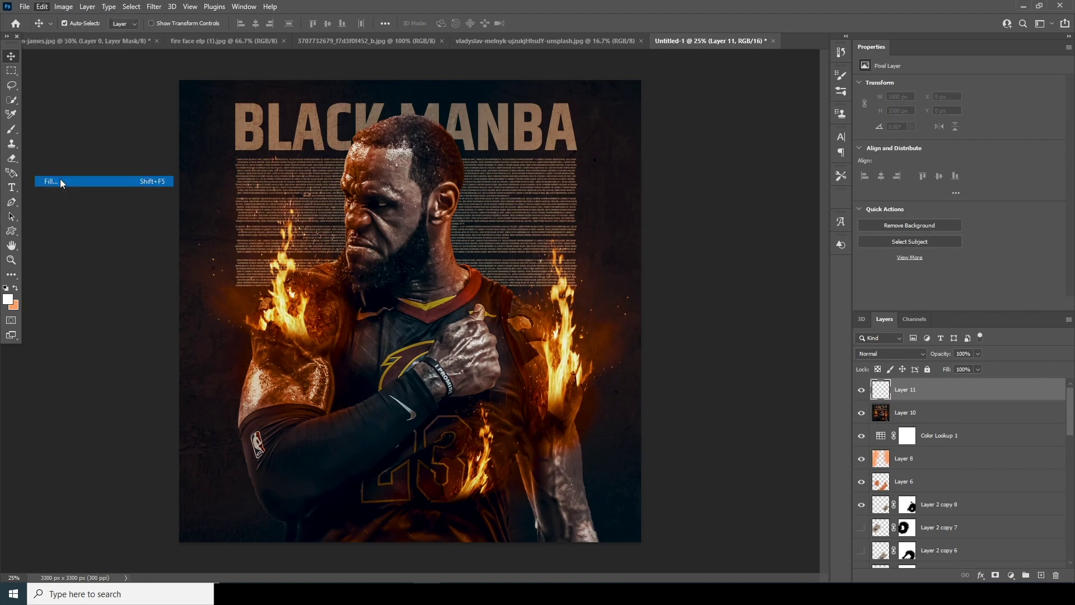
pyautogui.click(604, 152)
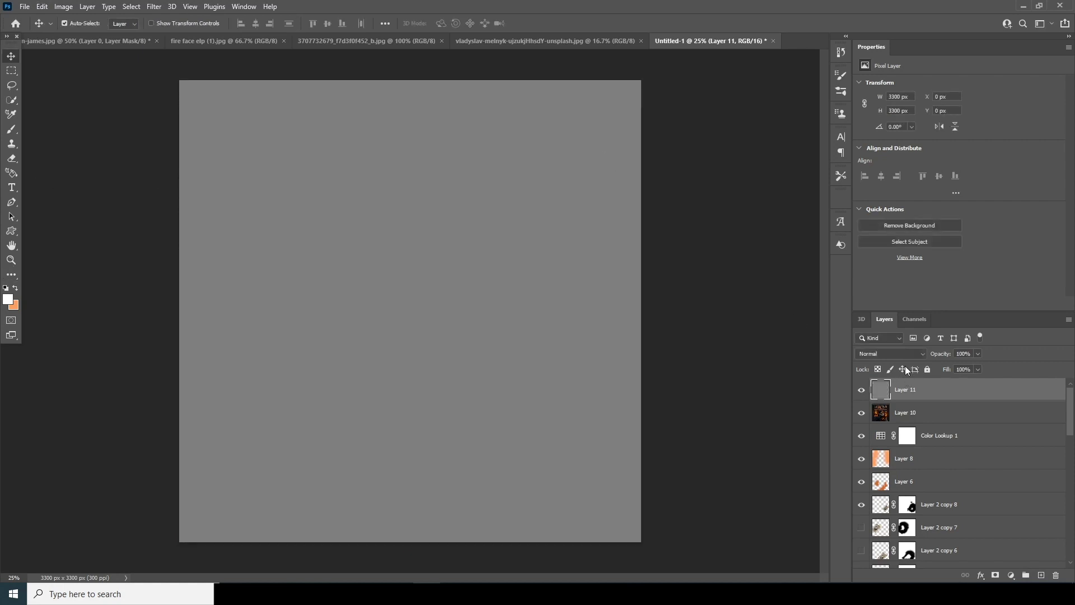
pyautogui.click(896, 351)
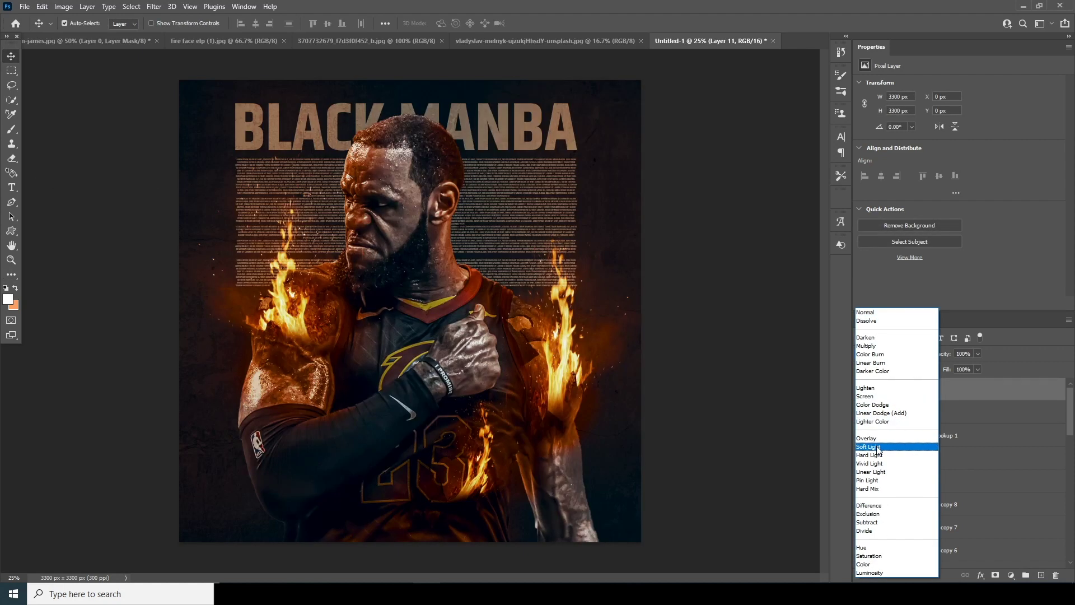
pyautogui.click(878, 447)
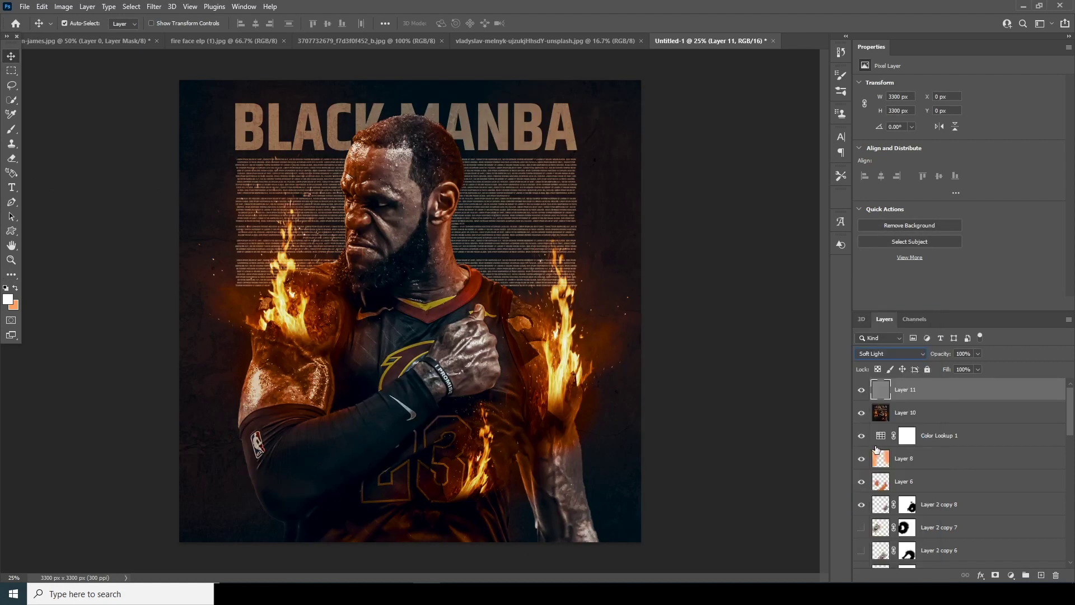
# Step: Shade the gray layer with the Burn tool at 50% Midtones exposure and brighten the player and flames with the Dodge tool at 67%
pyautogui.click(12, 274)
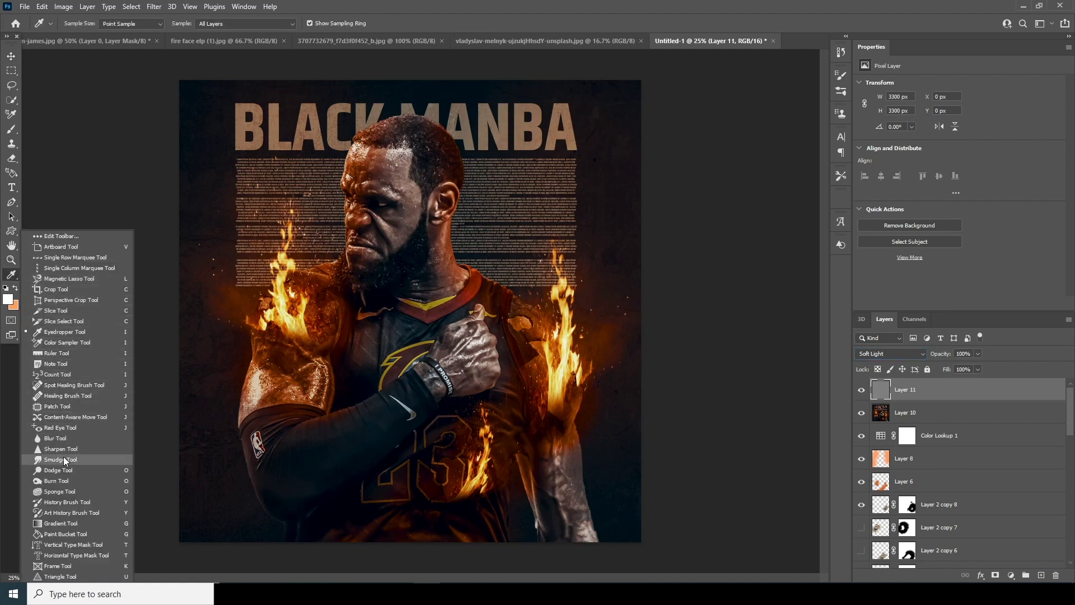
pyautogui.click(58, 481)
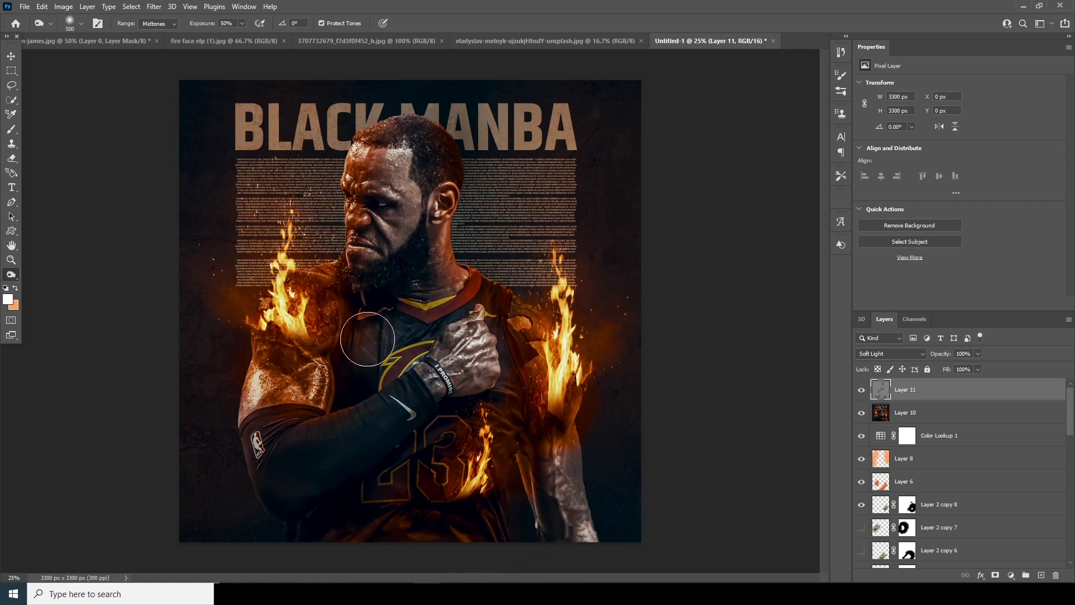
pyautogui.rightClick(15, 277)
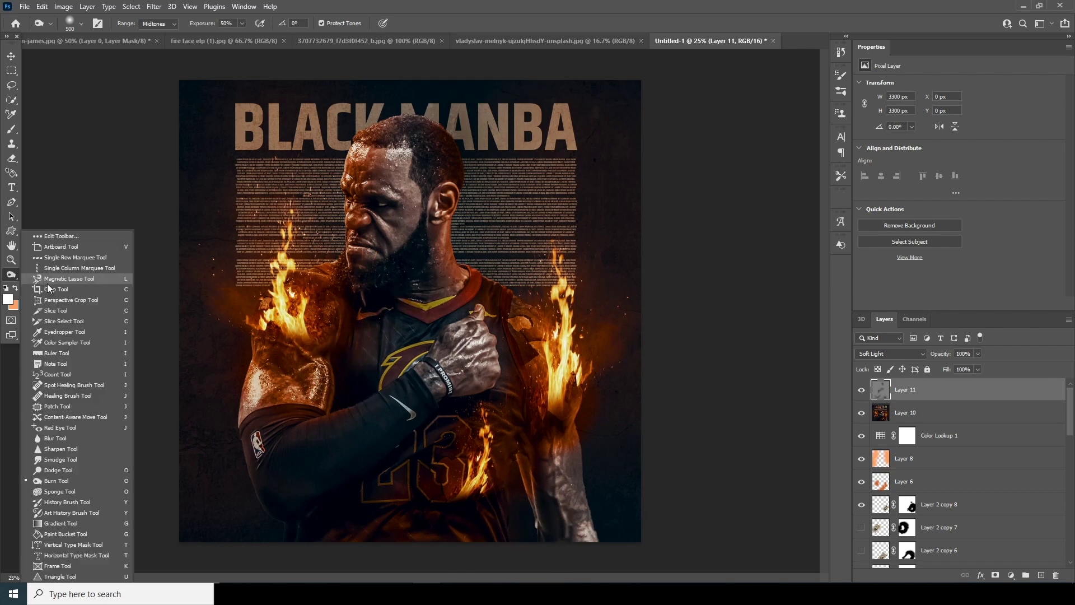
pyautogui.click(74, 470)
pyautogui.moveTo(354, 159)
pyautogui.mouseDown()
pyautogui.moveTo(293, 306)
pyautogui.moveTo(277, 301)
pyautogui.moveTo(288, 177)
pyautogui.moveTo(295, 261)
pyautogui.moveTo(272, 356)
pyautogui.moveTo(229, 312)
pyautogui.moveTo(245, 338)
pyautogui.mouseUp()
pyautogui.moveTo(553, 355)
pyautogui.mouseDown()
pyautogui.moveTo(550, 384)
pyautogui.moveTo(574, 417)
pyautogui.mouseUp()
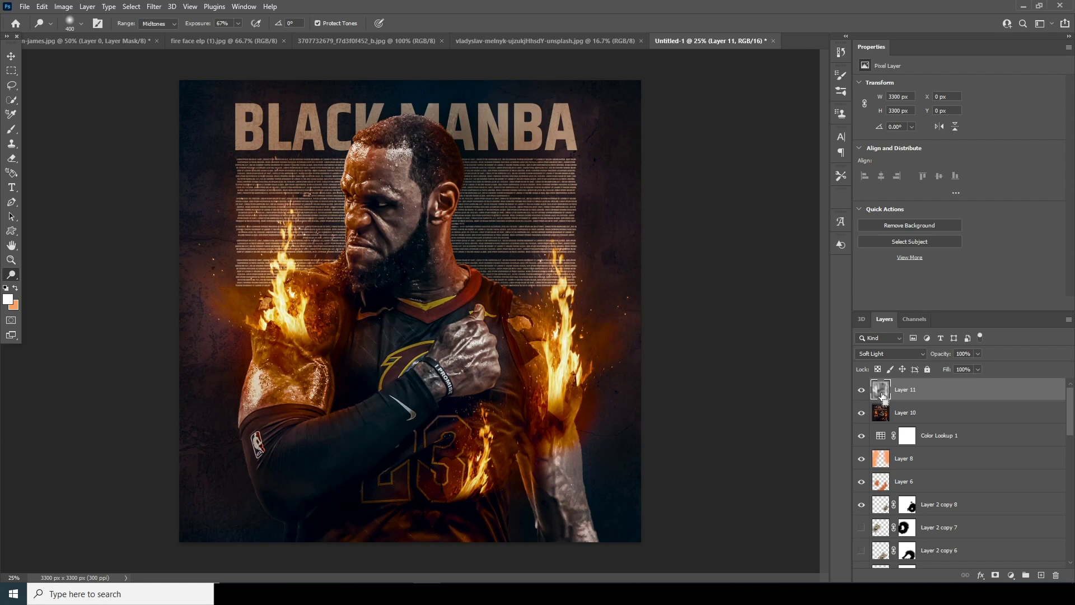
# Step: Stamp the visible layers into a new layer and enable the Style Transfer neural filter on it with the tattoo skull style
pyautogui.hotkey('ctrl', 'alt', 'shift', 'e')
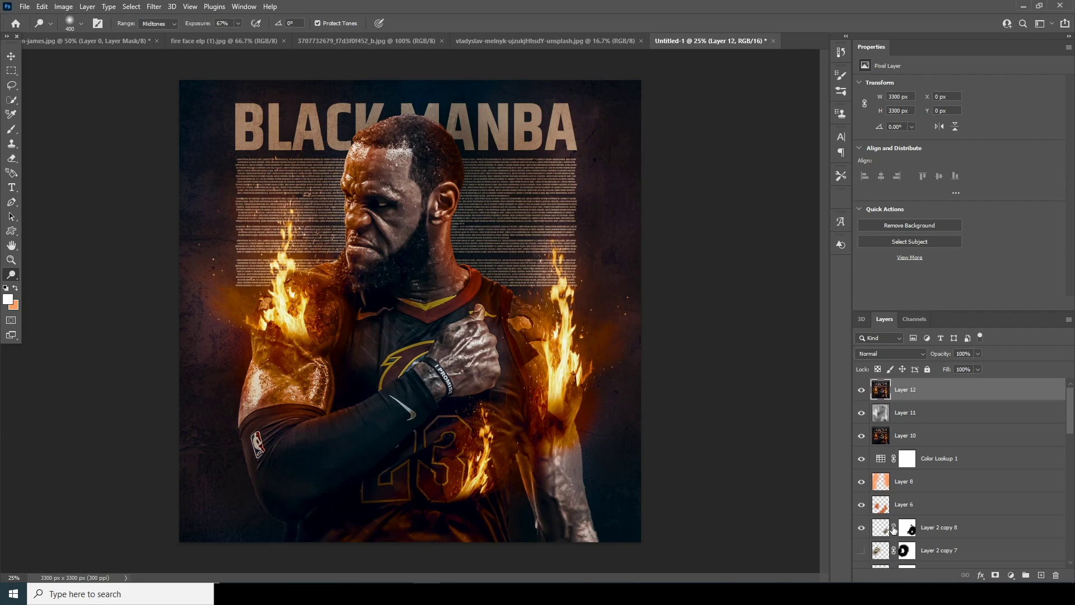
pyautogui.click(153, 6)
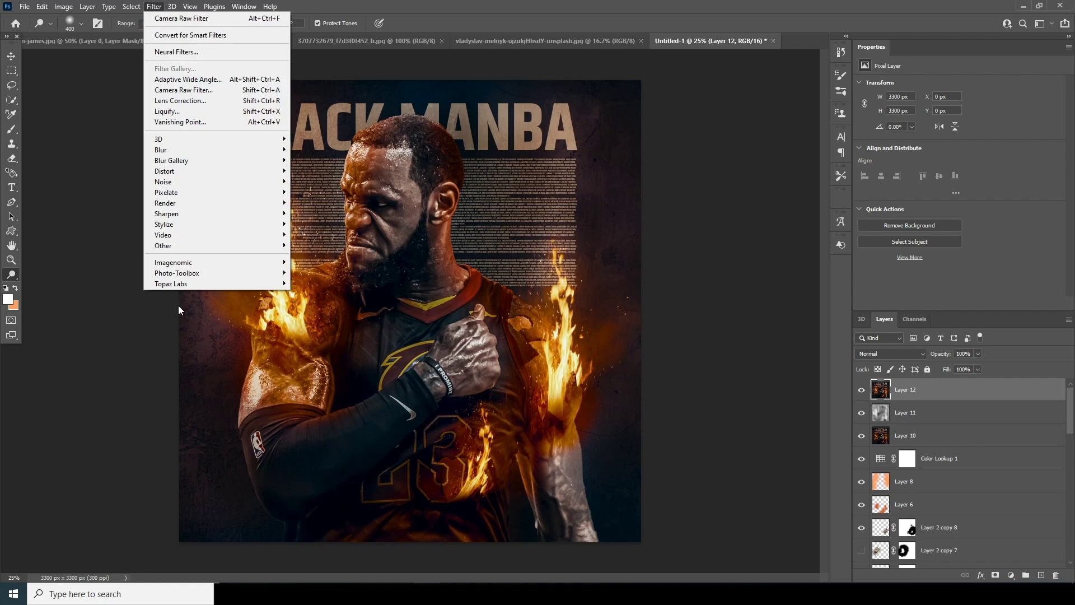
pyautogui.click(168, 52)
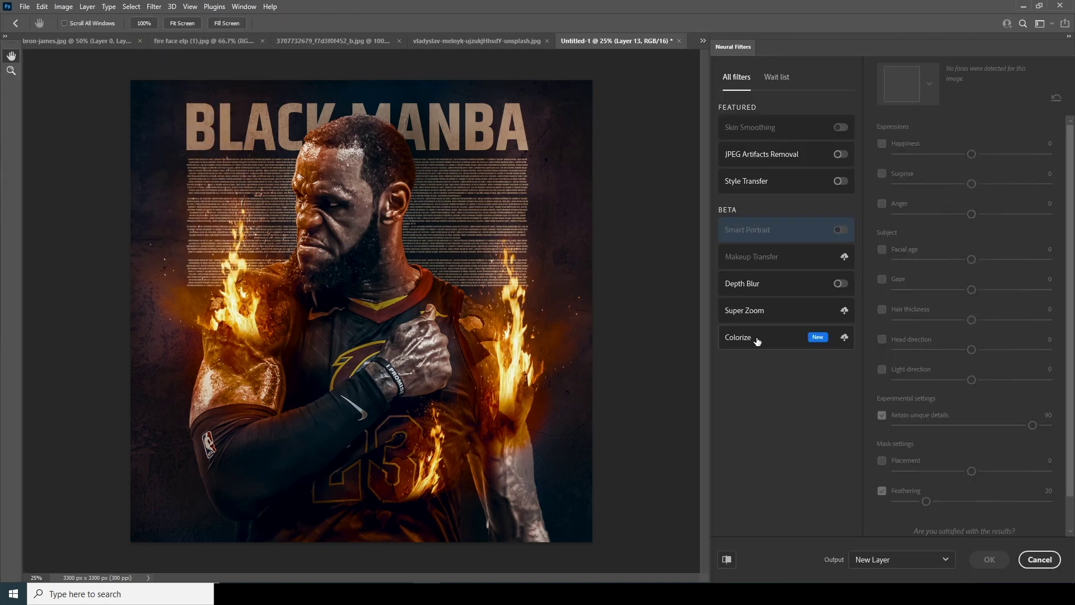
pyautogui.click(840, 181)
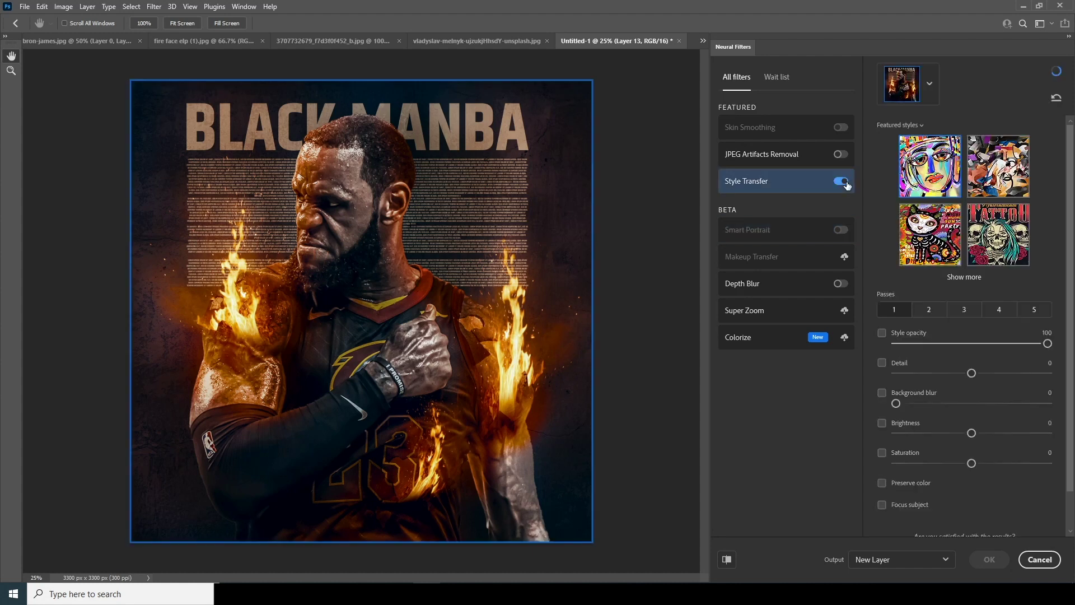
pyautogui.scroll(-1, 996, 224)
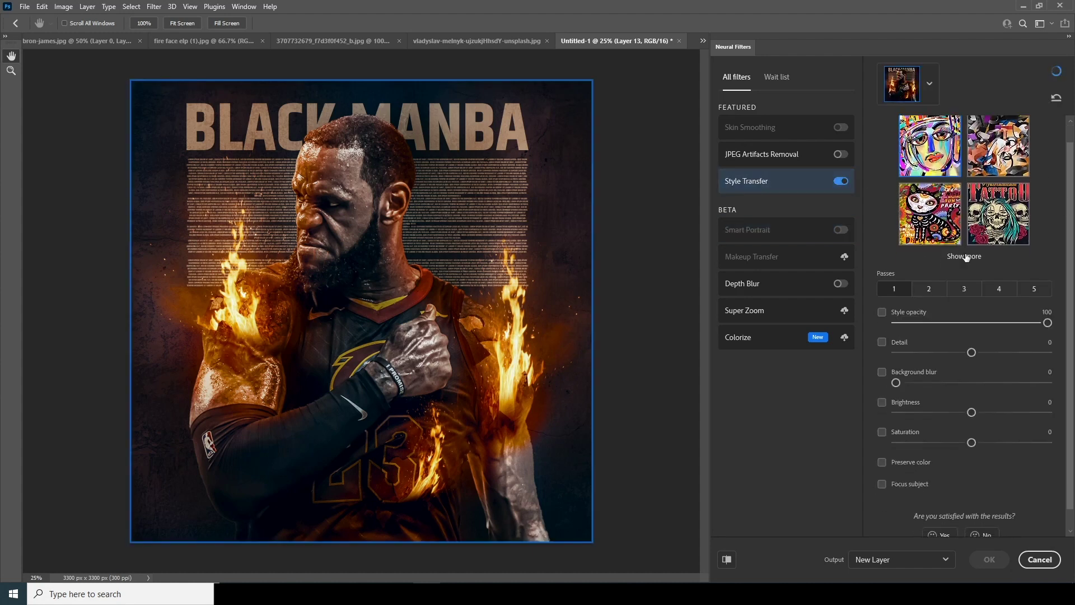
pyautogui.click(965, 264)
pyautogui.moveTo(1070, 224); pyautogui.dragTo(1071, 153)
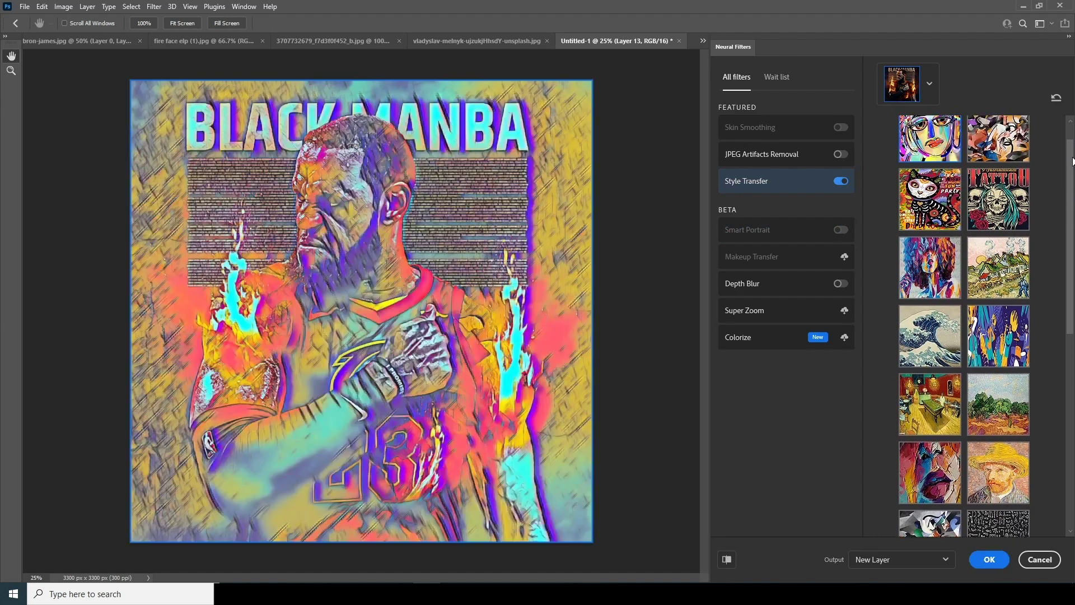
pyautogui.click(1006, 224)
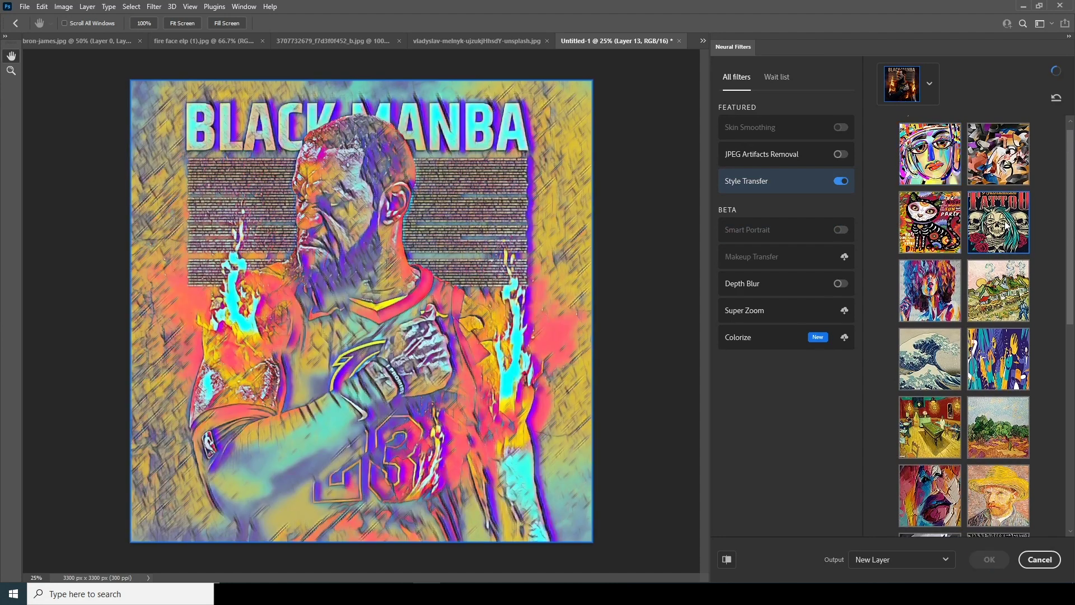
# Step: Enable Preserve color and Focus subject, lower the Detail setting, and apply the style transfer as a new layer
pyautogui.moveTo(1071, 241); pyautogui.dragTo(1072, 445)
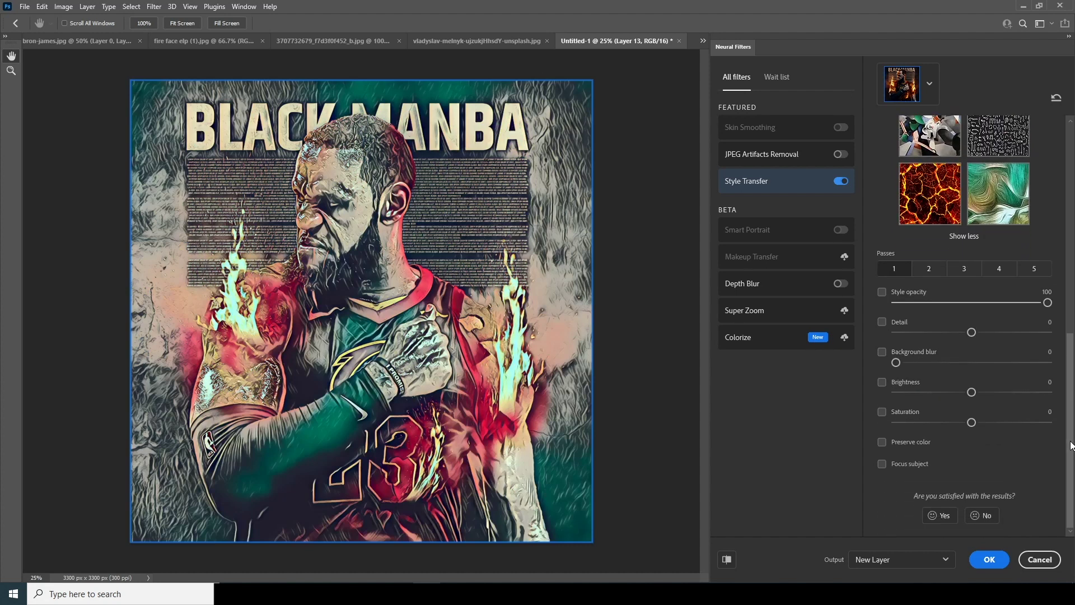
pyautogui.click(883, 465)
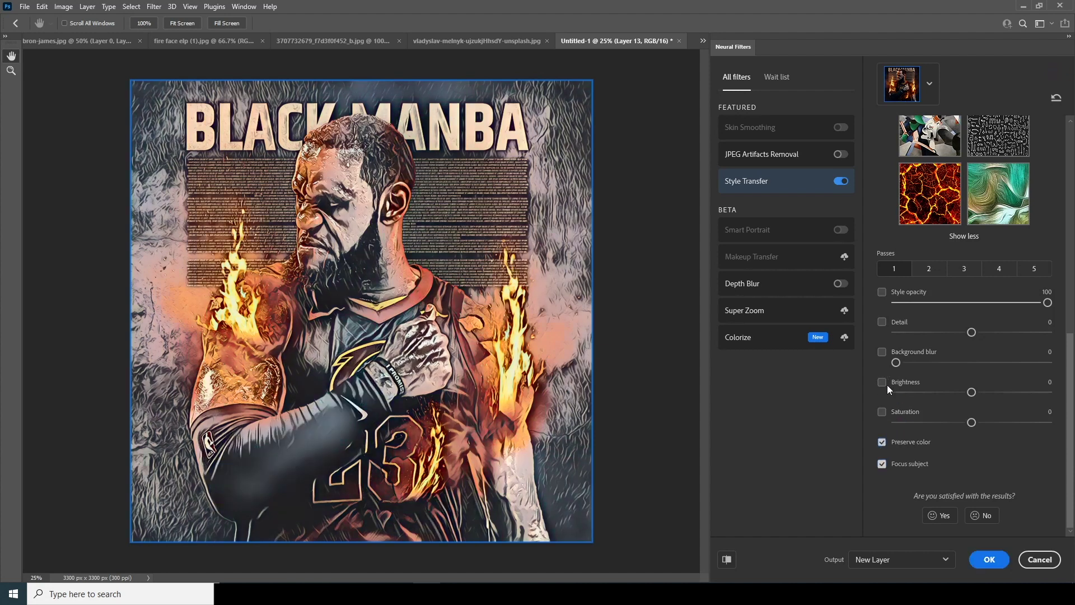
pyautogui.click(883, 322)
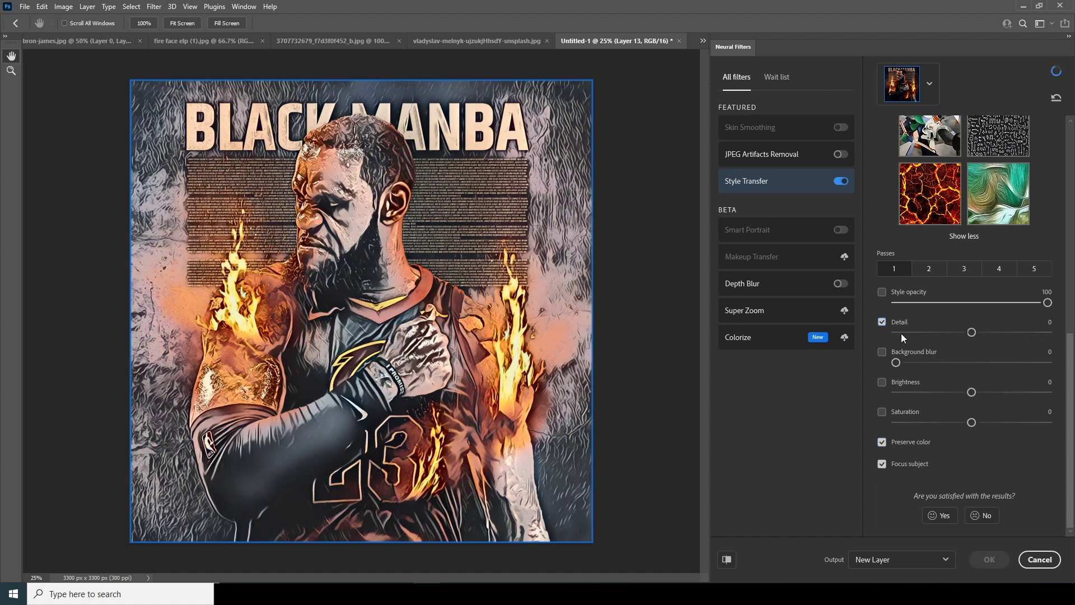
pyautogui.moveTo(901, 334); pyautogui.dragTo(904, 331)
pyautogui.click(989, 560)
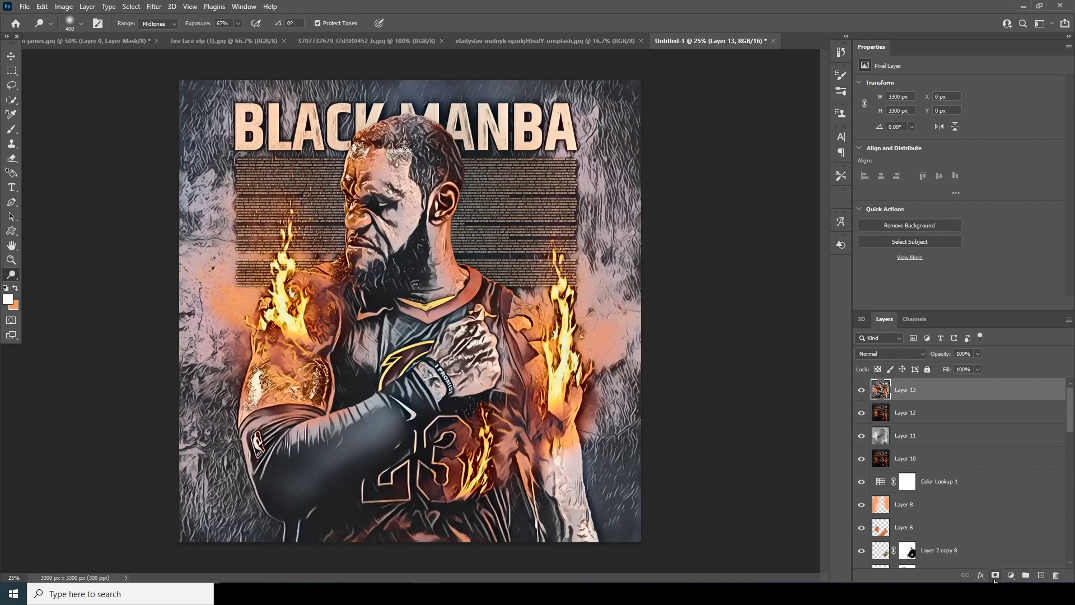
# Step: Add a white layer mask to the stylized Layer 13
pyautogui.click(995, 575)
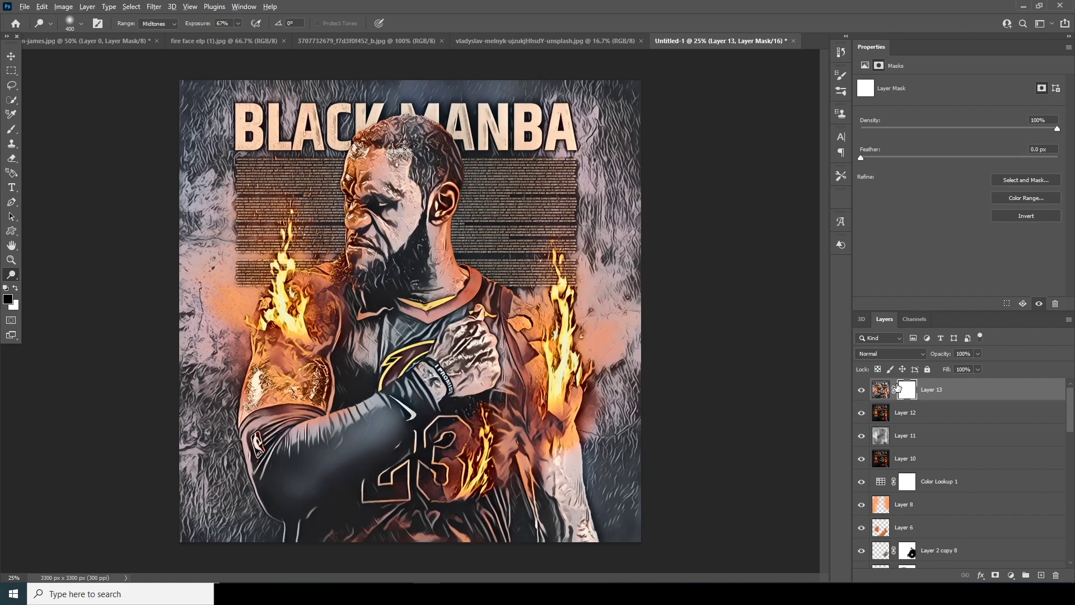
# Step: Invert the Layer 13 mask to black and ready the Brush tool with white as the foreground colour
pyautogui.hotkey('ctrl', 'i')
pyautogui.click(12, 130)
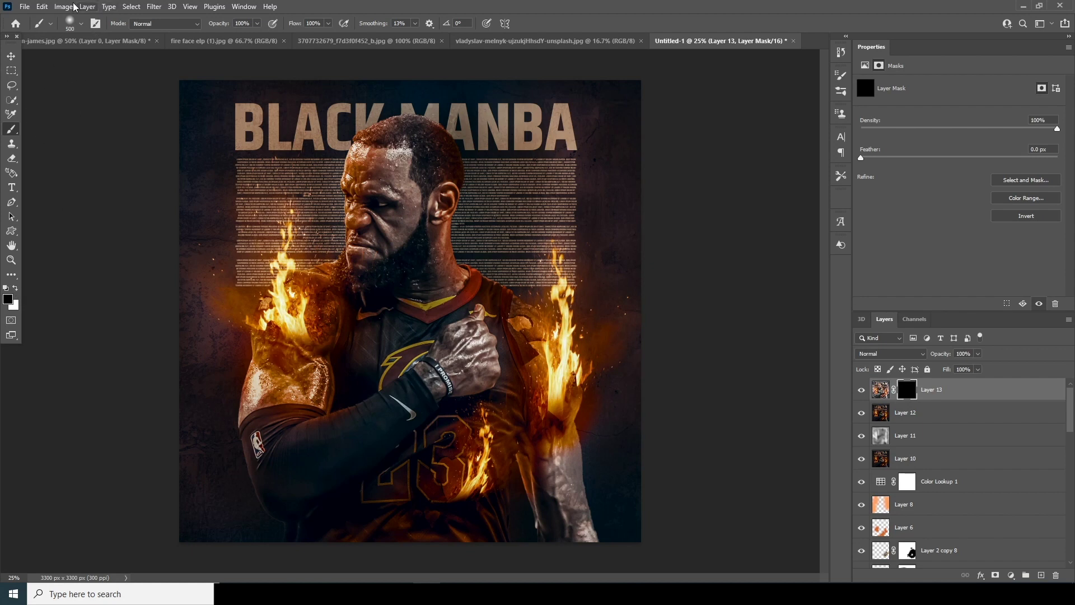
pyautogui.click(17, 288)
# Step: Paint white on the Layer 13 mask to reveal the stylized effect over the player's head, face, beard and neck
pyautogui.press(']')
pyautogui.press(']')
pyautogui.press(']')
pyautogui.press(']')
pyautogui.press(']')
pyautogui.press('[')
pyautogui.click(399, 162)
pyautogui.press('[')
pyautogui.press('[')
pyautogui.press('[')
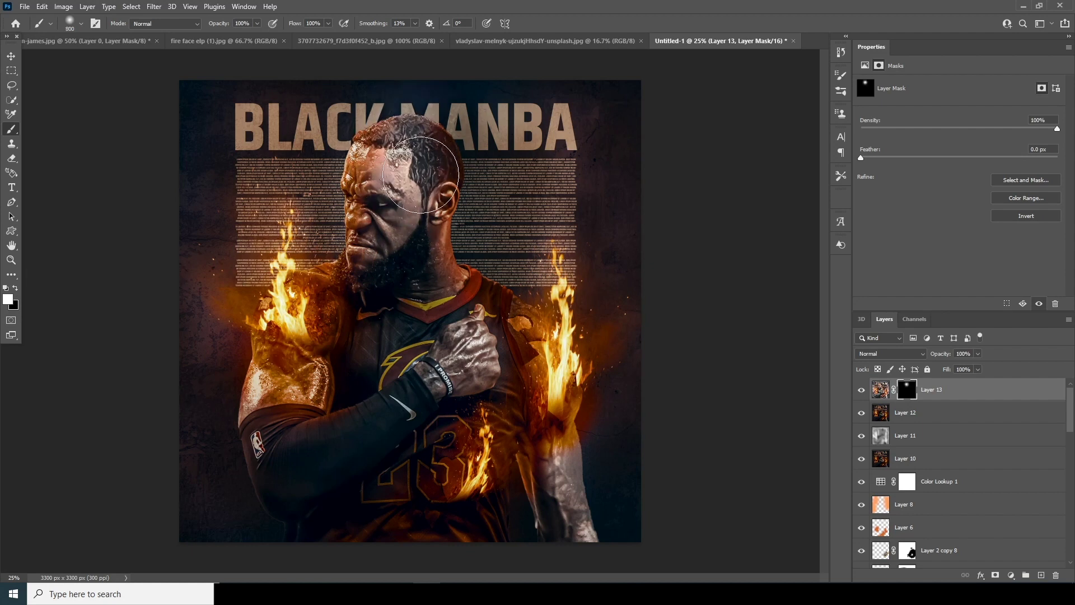
pyautogui.click(422, 189)
pyautogui.click(414, 245)
pyautogui.press('[')
pyautogui.press('[')
pyautogui.press('[')
pyautogui.click(379, 275)
pyautogui.moveTo(345, 267)
pyautogui.mouseDown()
pyautogui.moveTo(367, 304)
pyautogui.moveTo(331, 273)
pyautogui.moveTo(344, 287)
pyautogui.moveTo(352, 157)
pyautogui.moveTo(367, 294)
pyautogui.moveTo(370, 187)
pyautogui.moveTo(362, 321)
pyautogui.mouseUp()
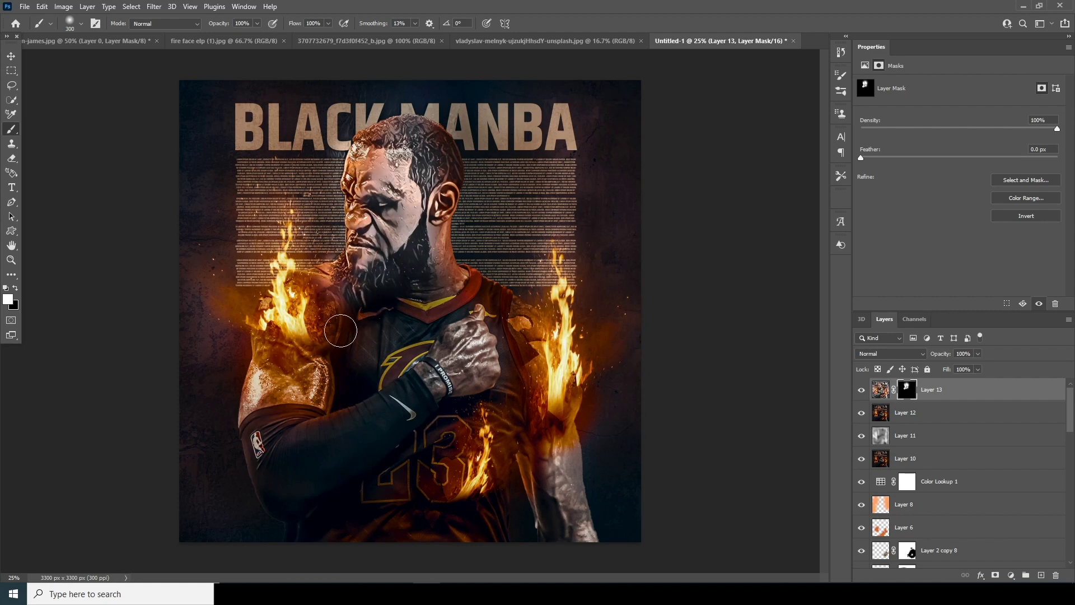
# Step: Reveal the stylized effect over the player's shoulders, arms and jersey by painting white on the mask with resized brushes
pyautogui.press(']')
pyautogui.press(']')
pyautogui.moveTo(315, 279)
pyautogui.mouseDown()
pyautogui.moveTo(297, 364)
pyautogui.moveTo(319, 429)
pyautogui.moveTo(263, 395)
pyautogui.moveTo(272, 473)
pyautogui.moveTo(285, 492)
pyautogui.moveTo(313, 443)
pyautogui.moveTo(465, 347)
pyautogui.moveTo(403, 414)
pyautogui.moveTo(481, 292)
pyautogui.moveTo(399, 332)
pyautogui.moveTo(353, 400)
pyautogui.moveTo(352, 298)
pyautogui.mouseUp()
pyautogui.press('[')
pyautogui.press('[')
pyautogui.moveTo(509, 307)
pyautogui.mouseDown()
pyautogui.moveTo(545, 501)
pyautogui.moveTo(482, 496)
pyautogui.moveTo(335, 532)
pyautogui.moveTo(437, 493)
pyautogui.moveTo(448, 448)
pyautogui.mouseUp()
# Step: Bring the stylized effect into the BLACK MANBA title by painting white on the mask with a larger brush
pyautogui.press(']')
pyautogui.press(']')
pyautogui.press(']')
pyautogui.moveTo(566, 122); pyautogui.dragTo(569, 122)
pyautogui.click(247, 121)
# Step: Extend the white mask painting around the sleeved arm and paint black over the spill onto the adjacent background
pyautogui.moveTo(210, 417); pyautogui.dragTo(271, 326)
pyautogui.click(15, 288)
pyautogui.moveTo(202, 423); pyautogui.dragTo(227, 510)
pyautogui.click(16, 287)
# Step: Try revealing the stylized texture in the background on both sides of the player with a larger white brush
pyautogui.press(']')
pyautogui.press(']')
pyautogui.click(627, 262)
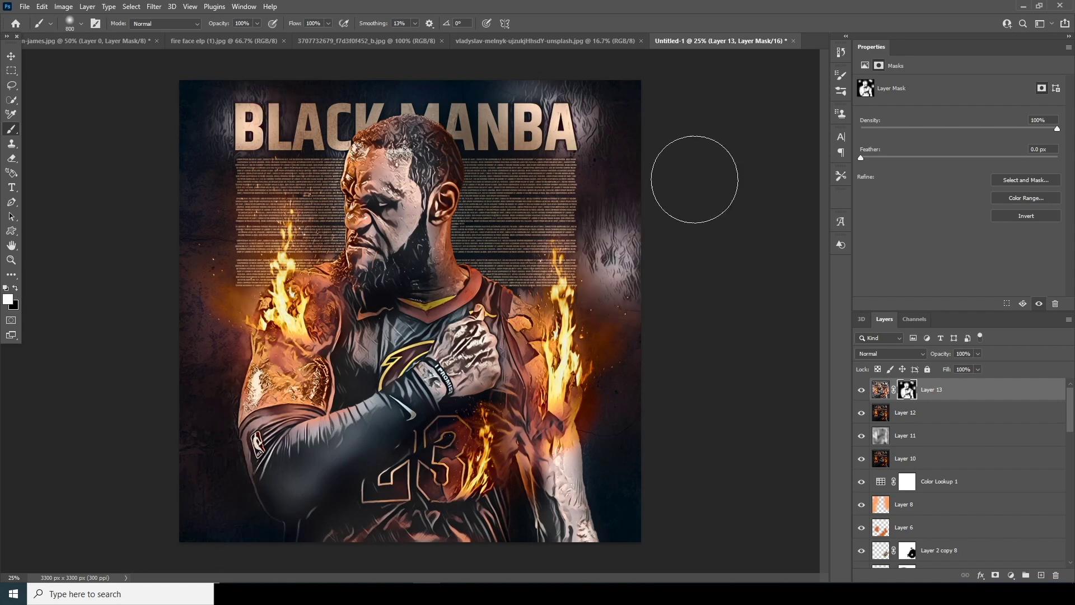
pyautogui.click(194, 308)
# Step: Check Layer 13's effect by toggling its visibility and paint black on its mask to hide the background texture beside the player
pyautogui.click(861, 390)
pyautogui.click(861, 389)
pyautogui.press('x')
pyautogui.moveTo(195, 228); pyautogui.dragTo(211, 324)
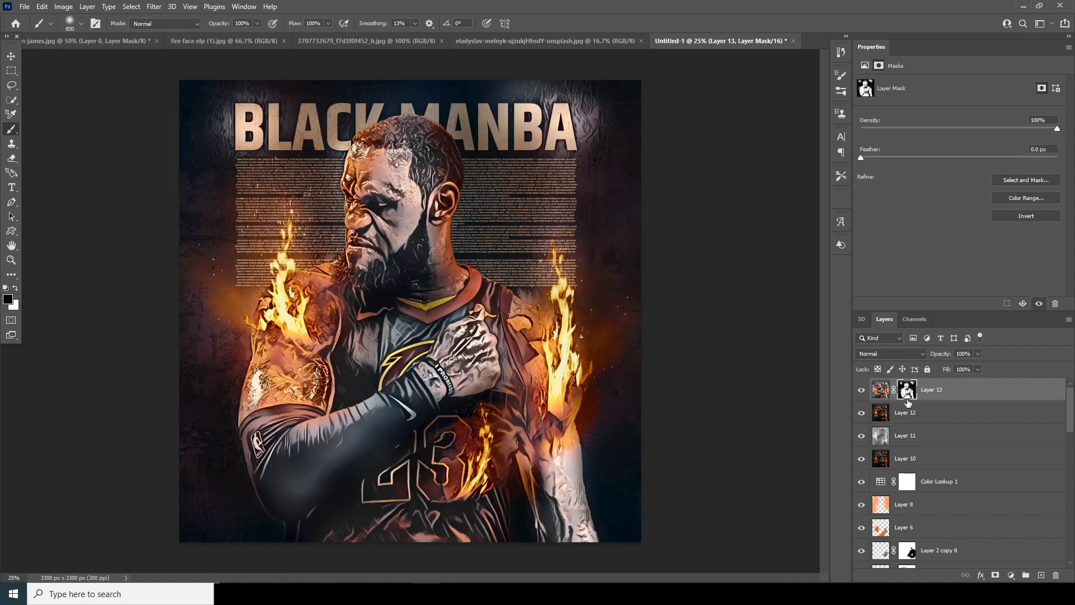
# Step: Add a Color Balance adjustment above Layer 13 and set its Midtones to Cyan–Red +79 and Yellow–Blue -19
pyautogui.click(878, 392)
pyautogui.click(1011, 575)
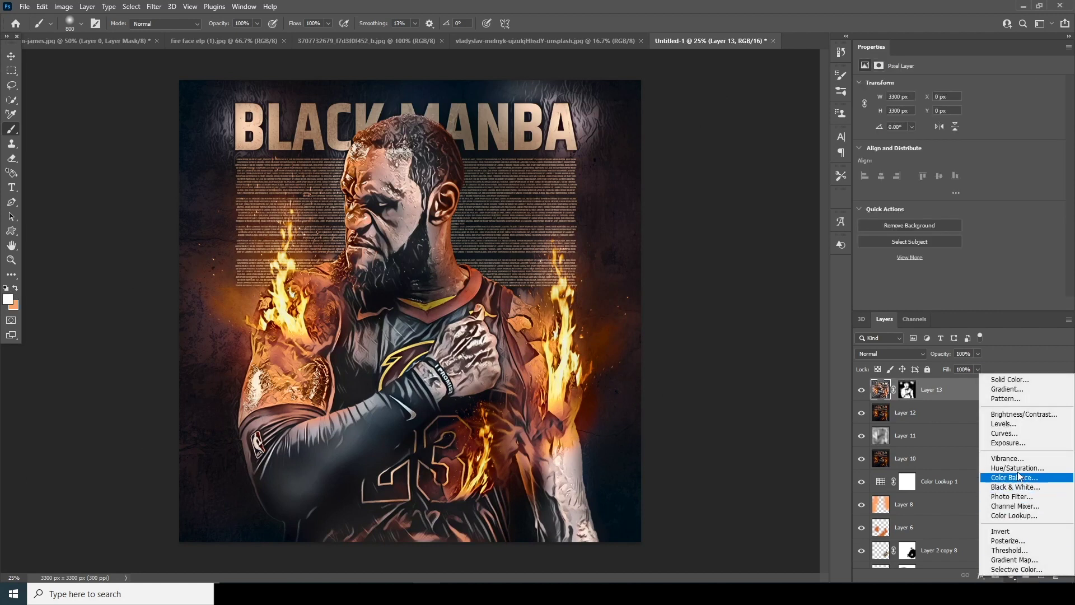
pyautogui.click(1010, 479)
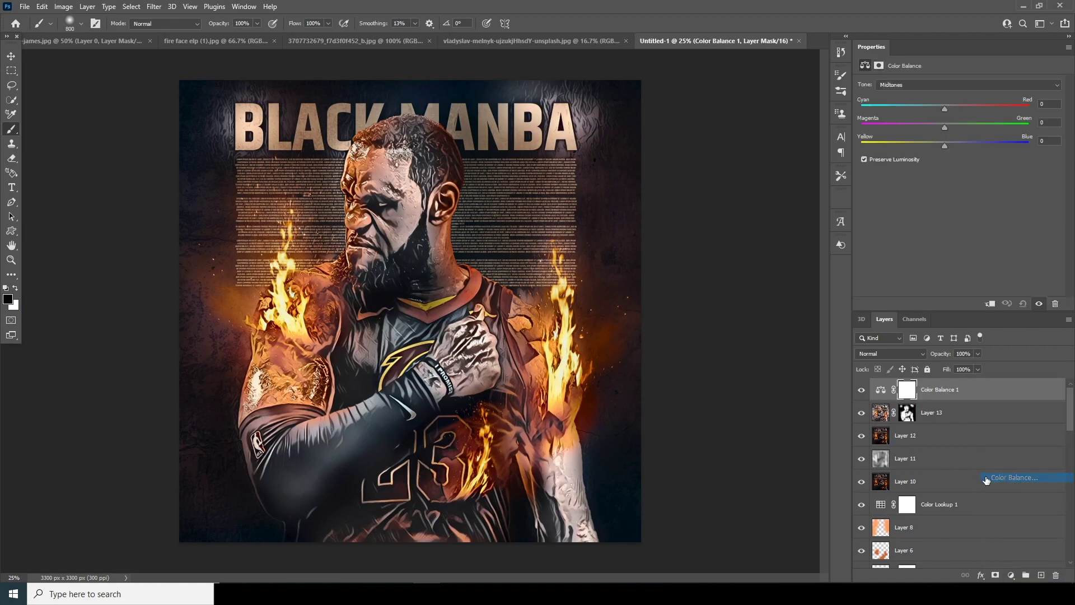
pyautogui.click(996, 107)
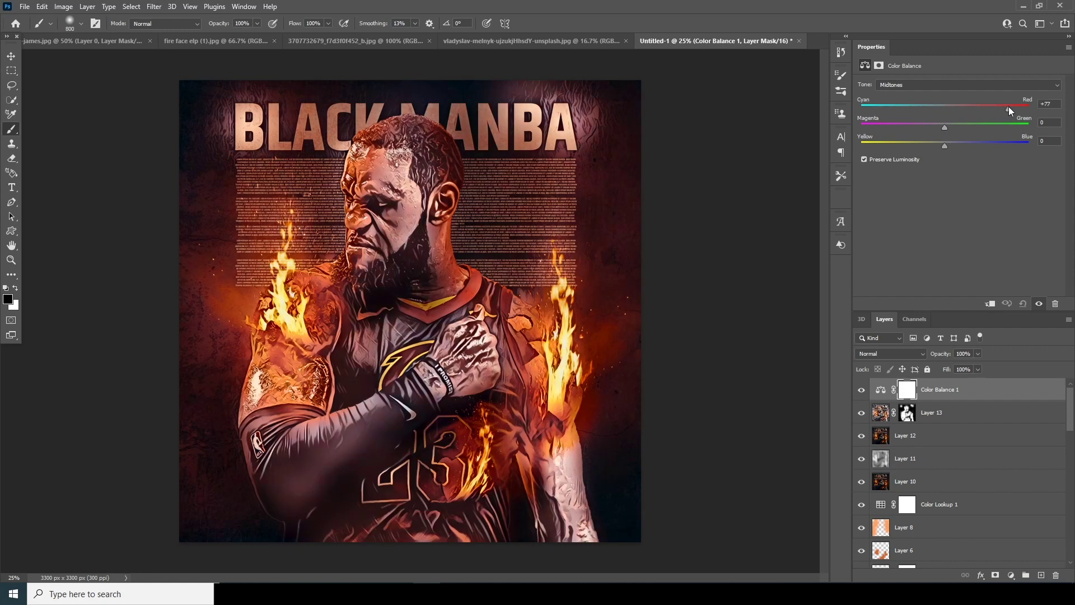
pyautogui.moveTo(989, 143); pyautogui.dragTo(938, 145)
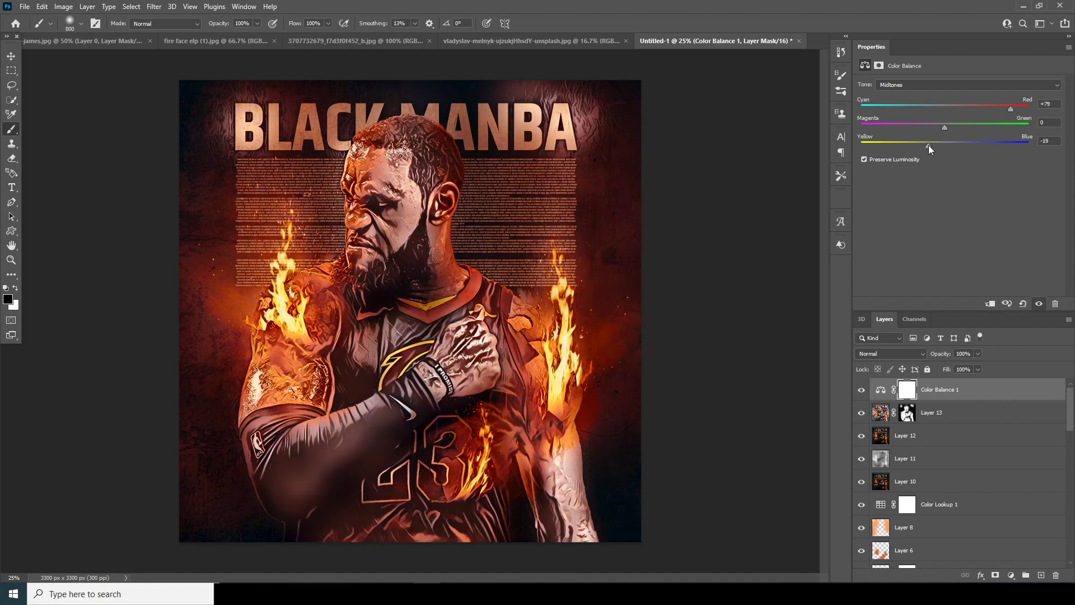